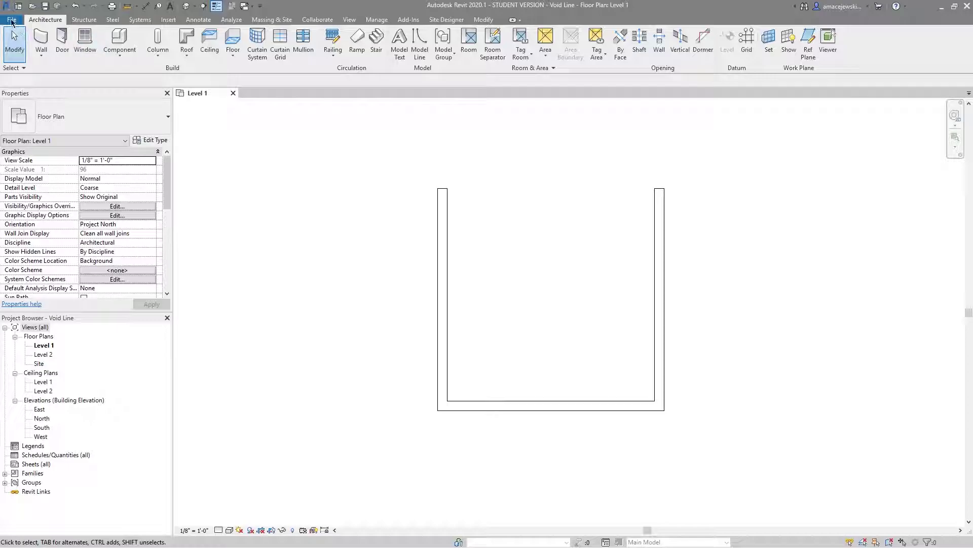
# Step: Create a new family from the 'Generic Model line based.rft' template
pyautogui.click(12, 21)
pyautogui.moveTo(41, 58)
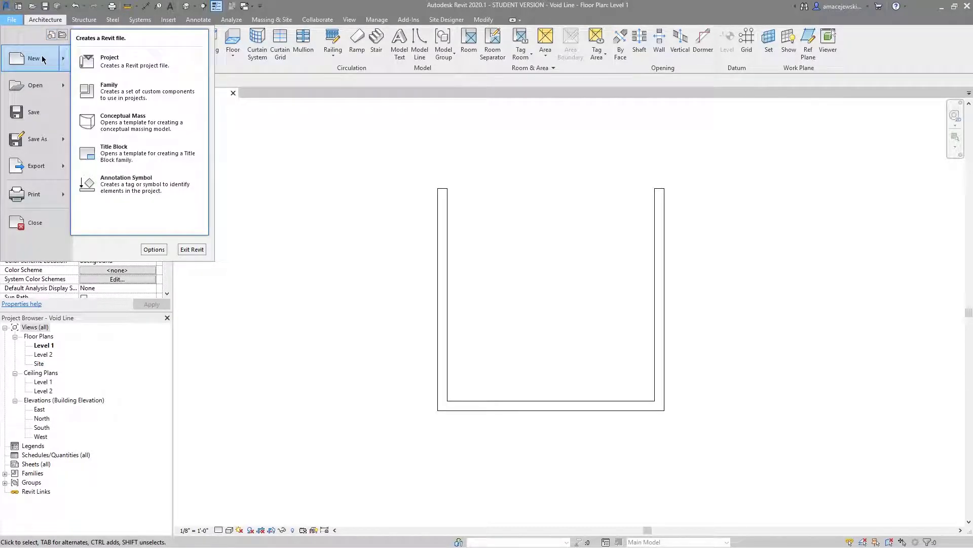
pyautogui.click(139, 99)
pyautogui.scroll(-3, 618, 298)
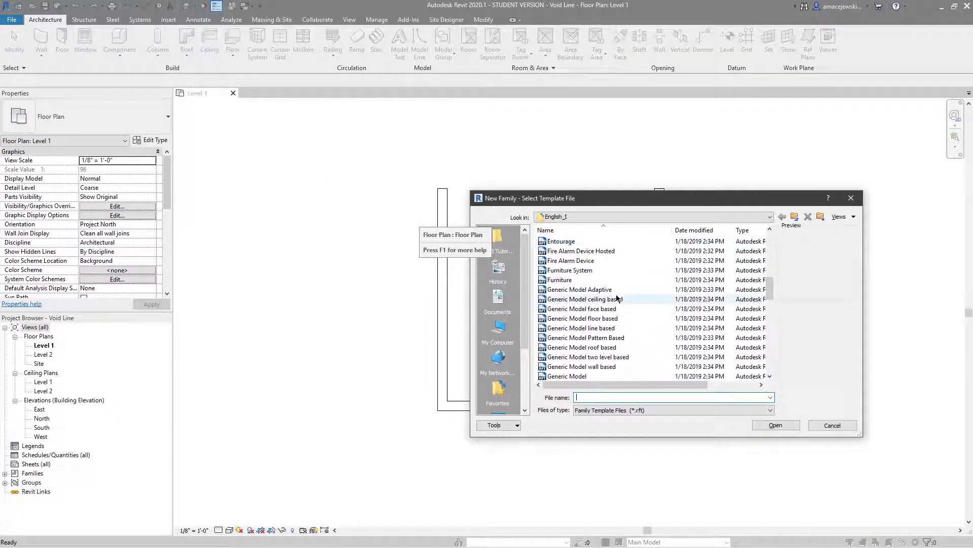
pyautogui.scroll(-1, 618, 298)
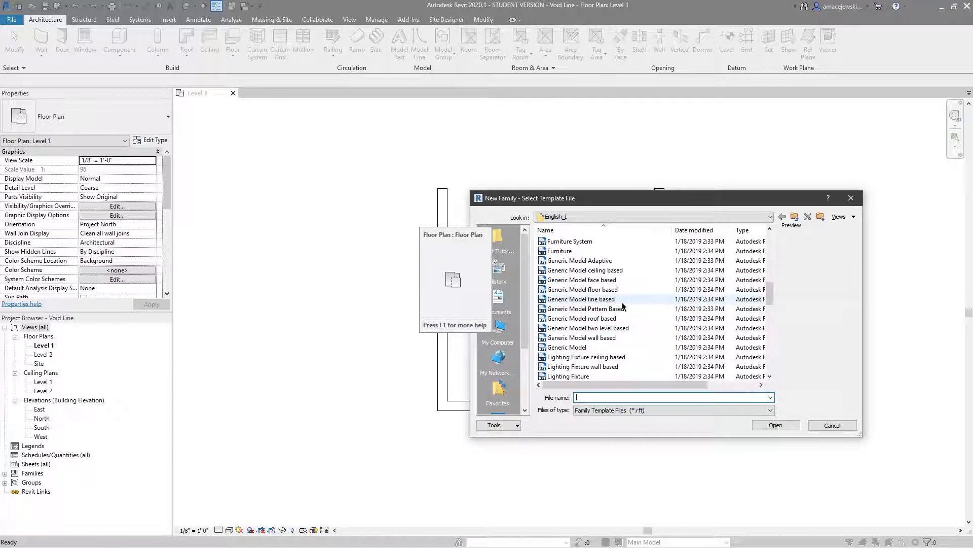
pyautogui.click(623, 301)
pyautogui.click(785, 425)
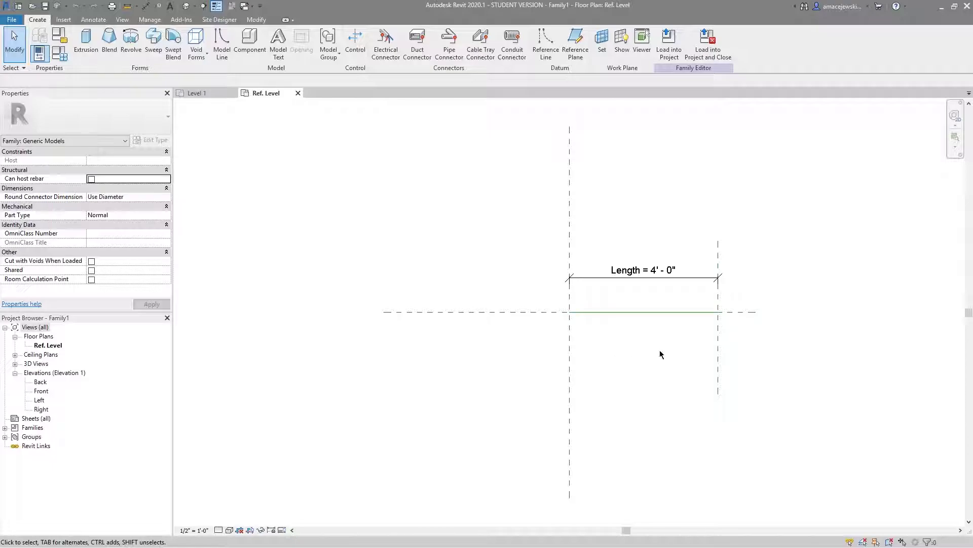
# Step: Frame the reference line and its 4' - 0" length dimension in the Ref. Level plan
pyautogui.scroll(2, 652, 326)
pyautogui.moveTo(575, 391); pyautogui.dragTo(544, 392, button='middle')
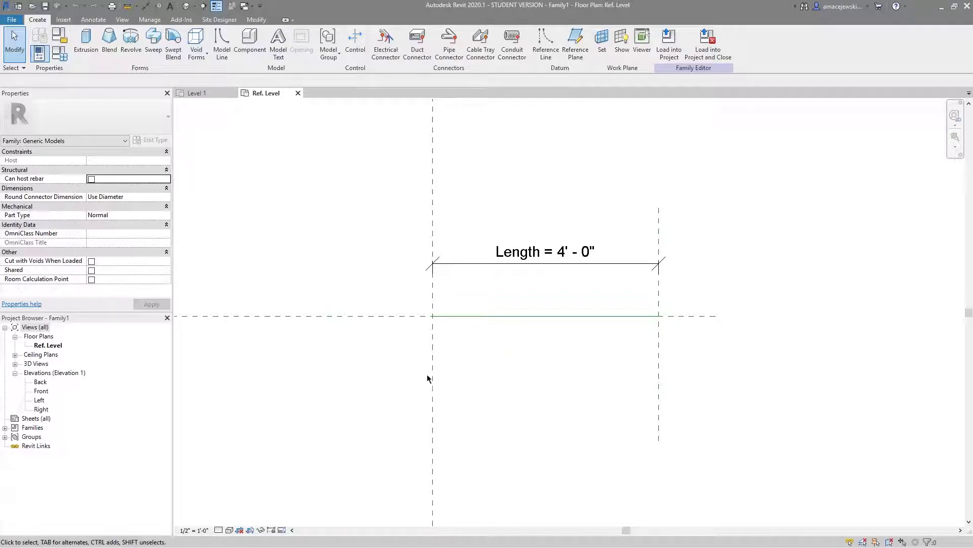
pyautogui.moveTo(447, 386); pyautogui.dragTo(453, 388, button='middle')
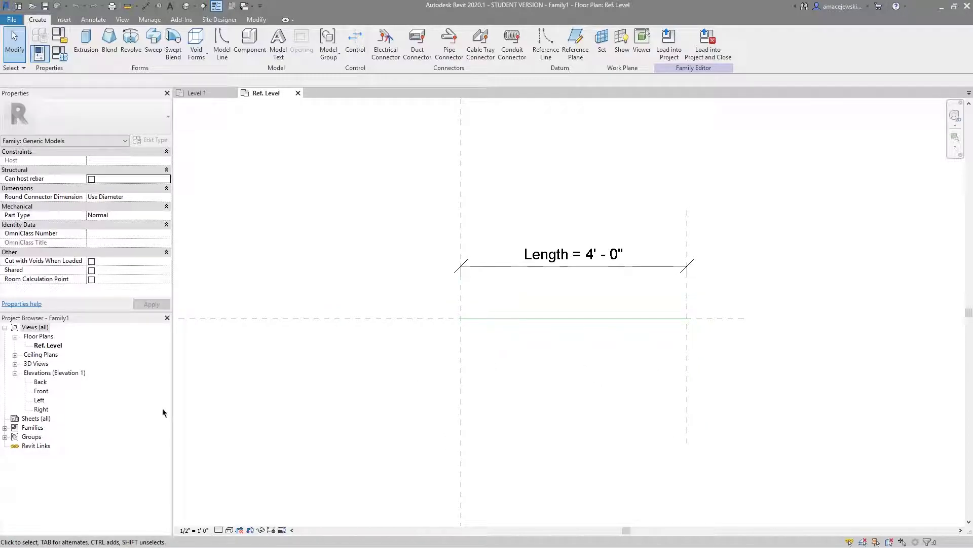
# Step: Open the Left elevation view and zoom in on the origin
pyautogui.doubleClick(40, 400)
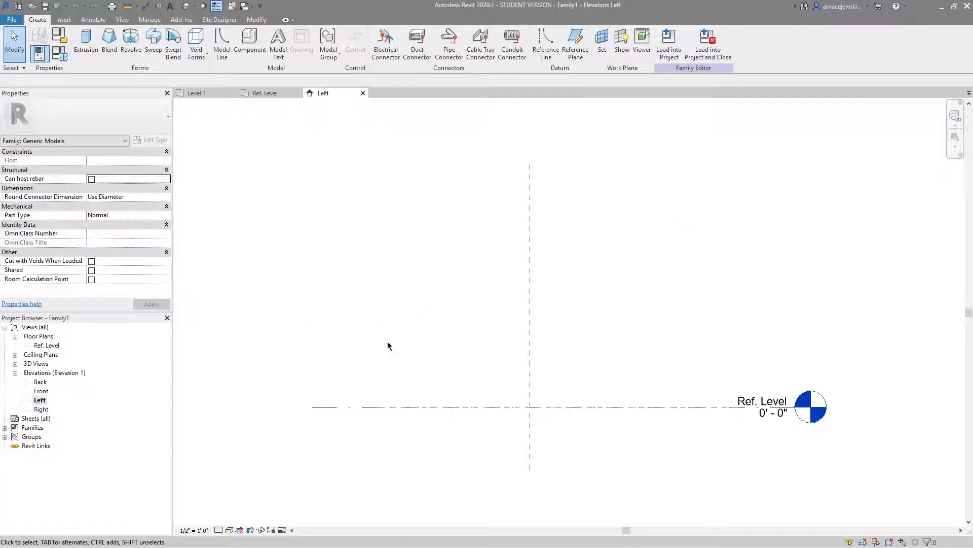
pyautogui.scroll(3, 535, 408)
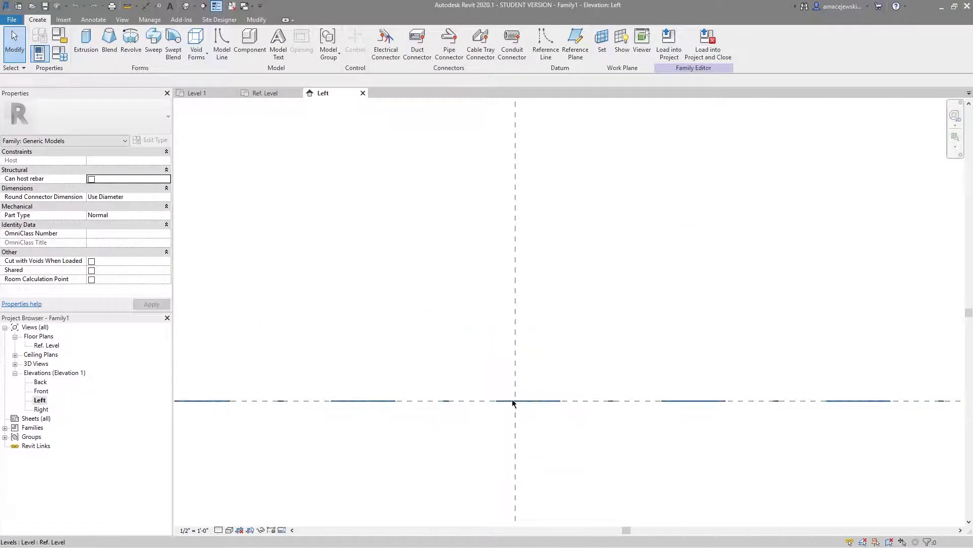
pyautogui.scroll(-2, 514, 403)
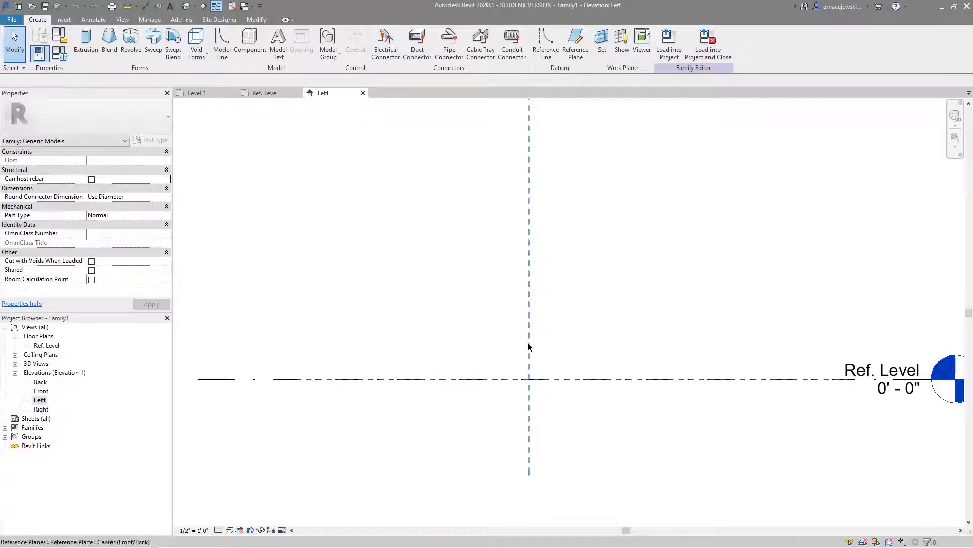
pyautogui.scroll(1, 521, 282)
# Step: Draw vertical reference planes left and right of centre, plus horizontal ones above and below the level
pyautogui.click(576, 43)
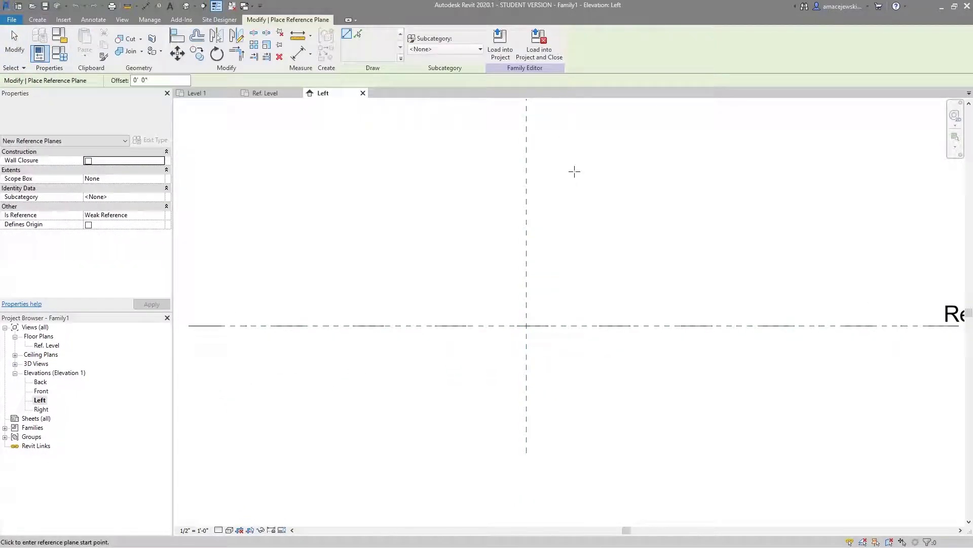
pyautogui.click(467, 287)
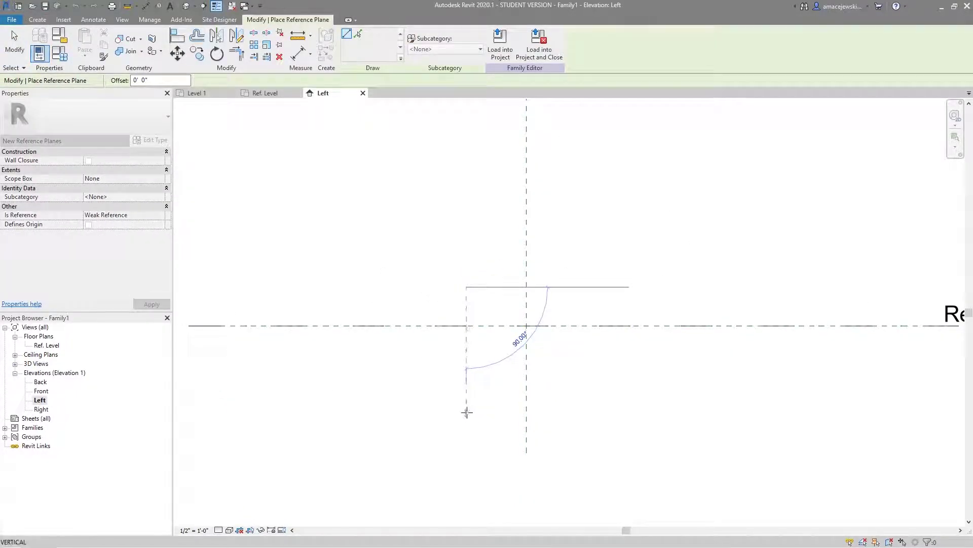
pyautogui.press('Escape')
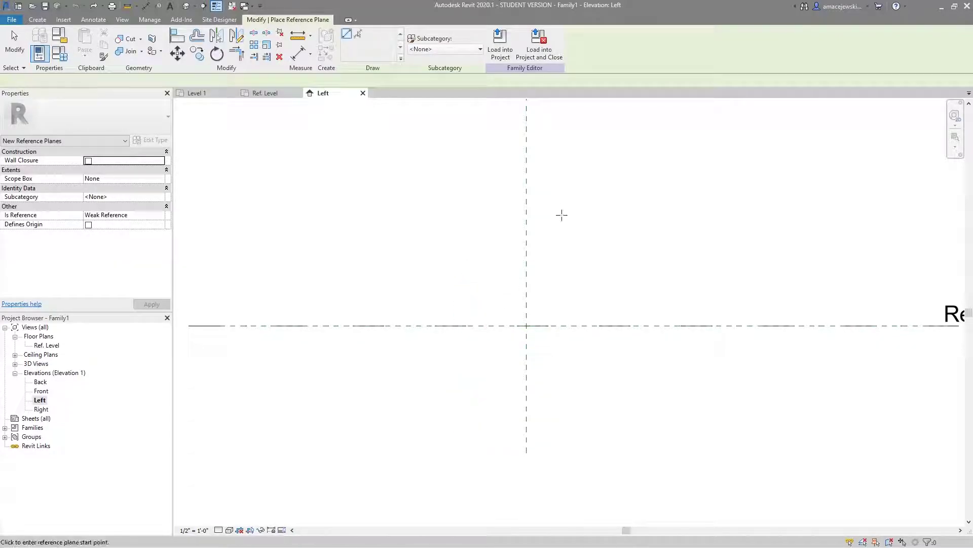
pyautogui.click(473, 281)
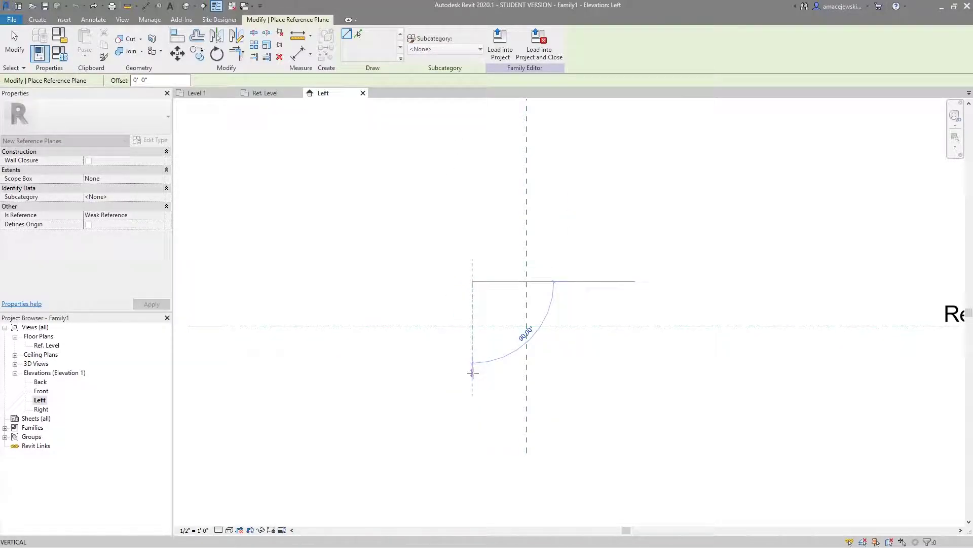
pyautogui.click(473, 373)
pyautogui.click(614, 274)
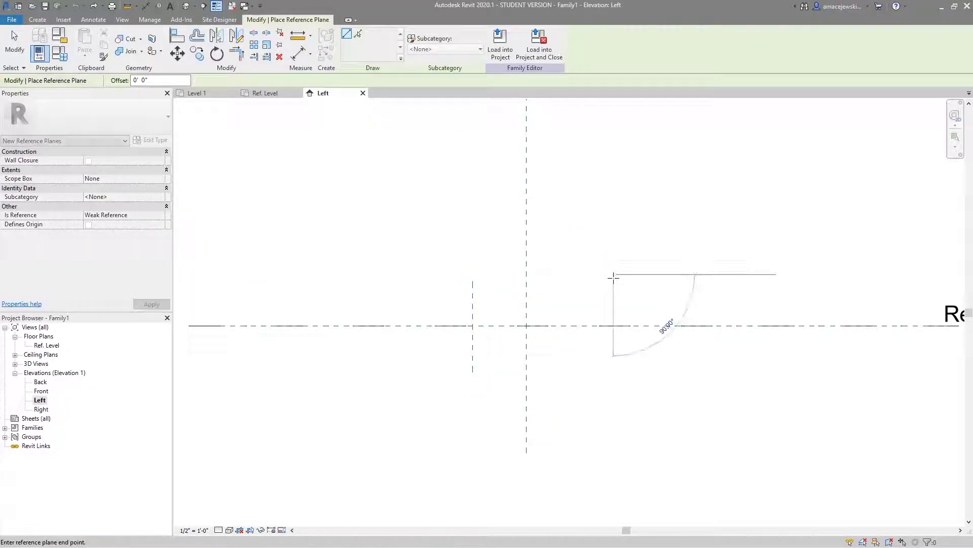
pyautogui.click(613, 390)
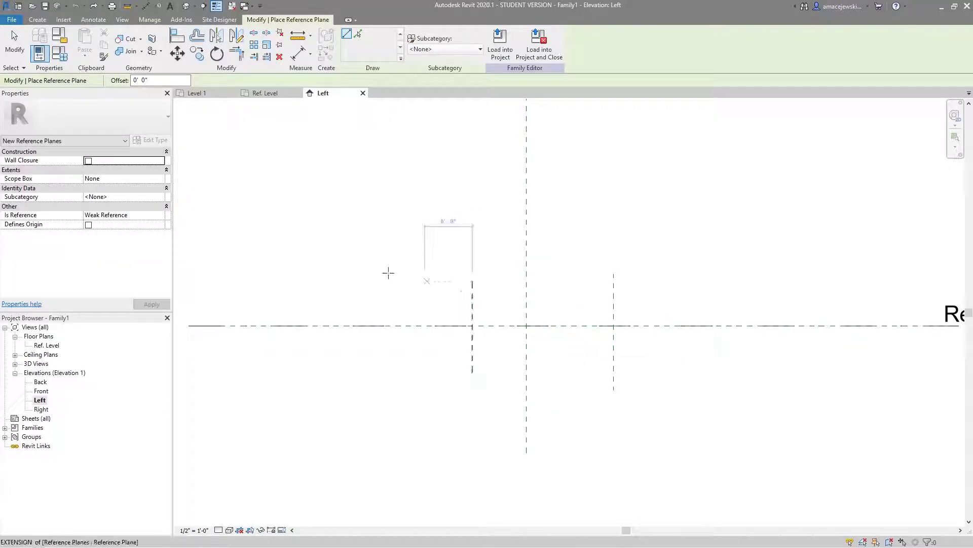
pyautogui.click(429, 268)
pyautogui.click(659, 267)
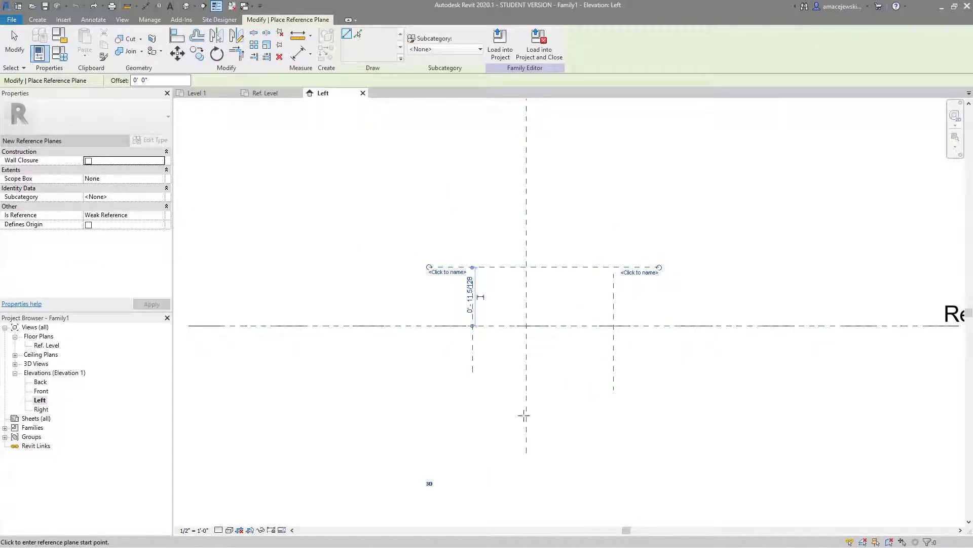
pyautogui.click(435, 400)
pyautogui.click(659, 400)
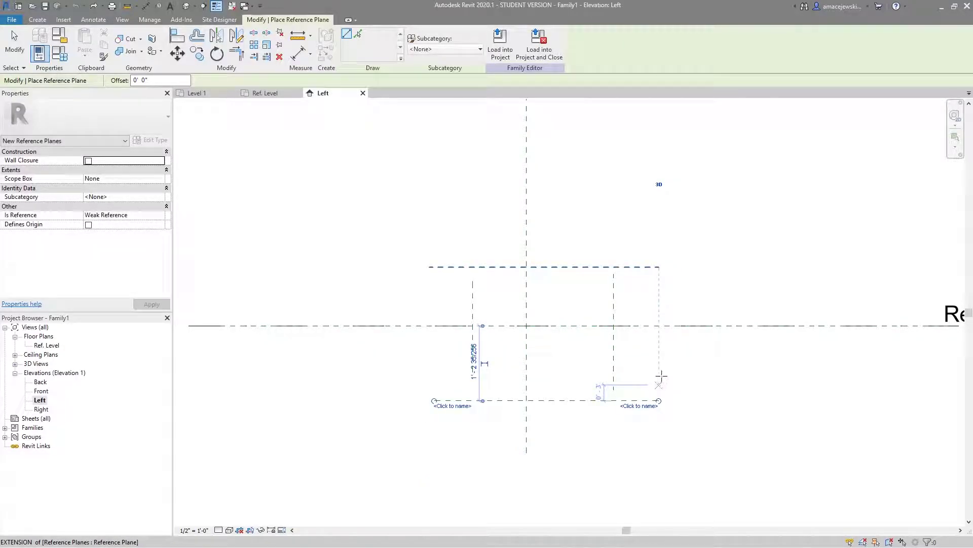
pyautogui.press('Escape')
pyautogui.press('Escape')
# Step: Lengthen both vertical reference planes upward and downward past the horizontal planes
pyautogui.click(473, 355)
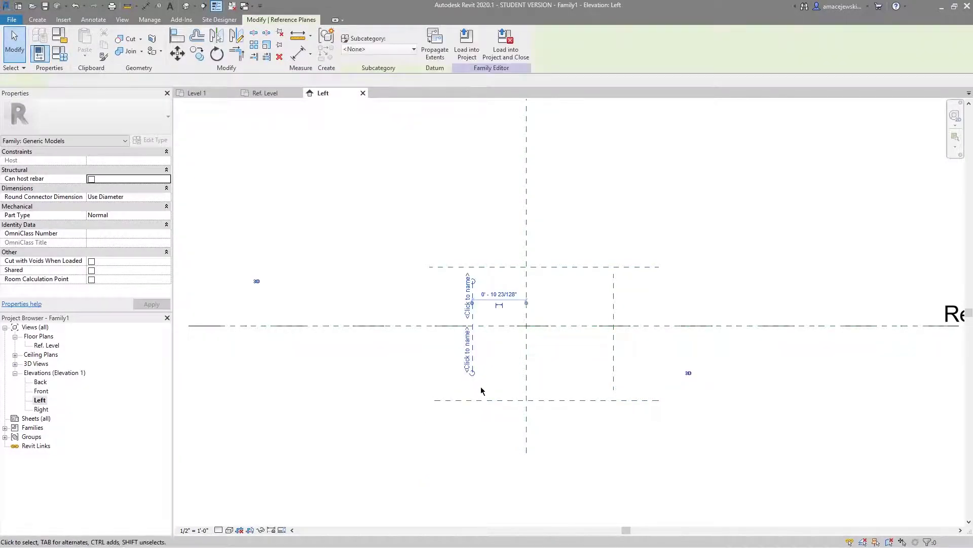
pyautogui.moveTo(472, 372); pyautogui.dragTo(472, 434)
pyautogui.moveTo(473, 274); pyautogui.dragTo(472, 235)
pyautogui.click(613, 297)
pyautogui.moveTo(613, 274); pyautogui.dragTo(614, 222)
pyautogui.moveTo(613, 391); pyautogui.dragTo(619, 444)
pyautogui.press('Escape')
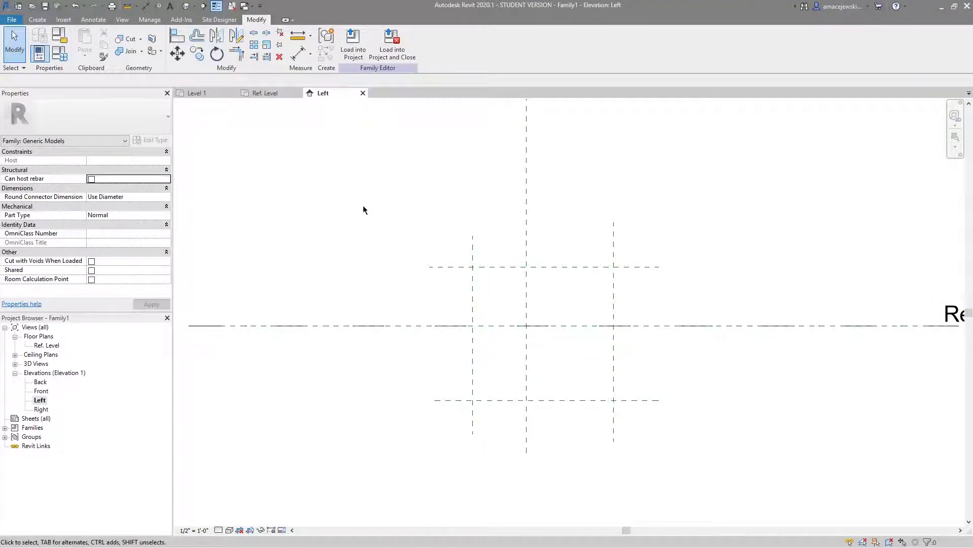
pyautogui.scroll(-3, 679, 325)
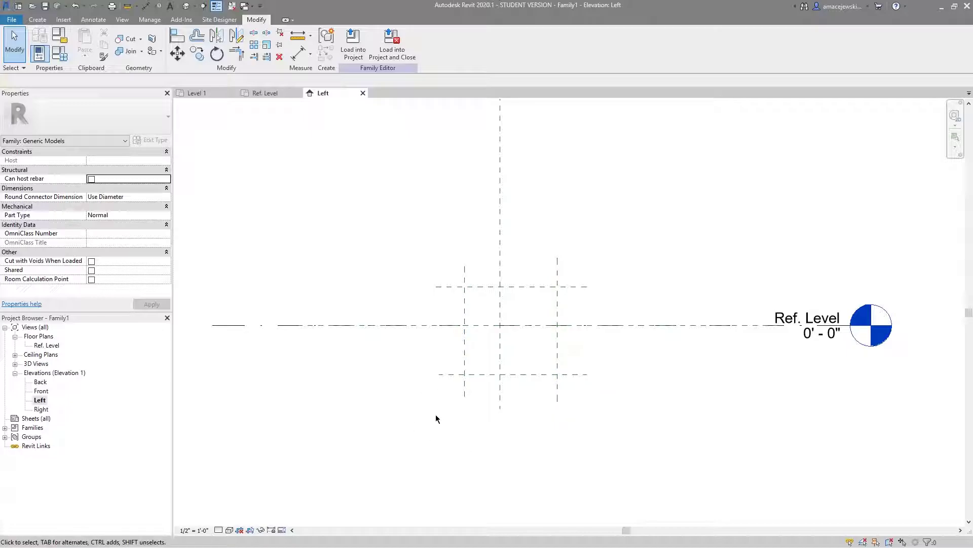
pyautogui.scroll(1, 501, 403)
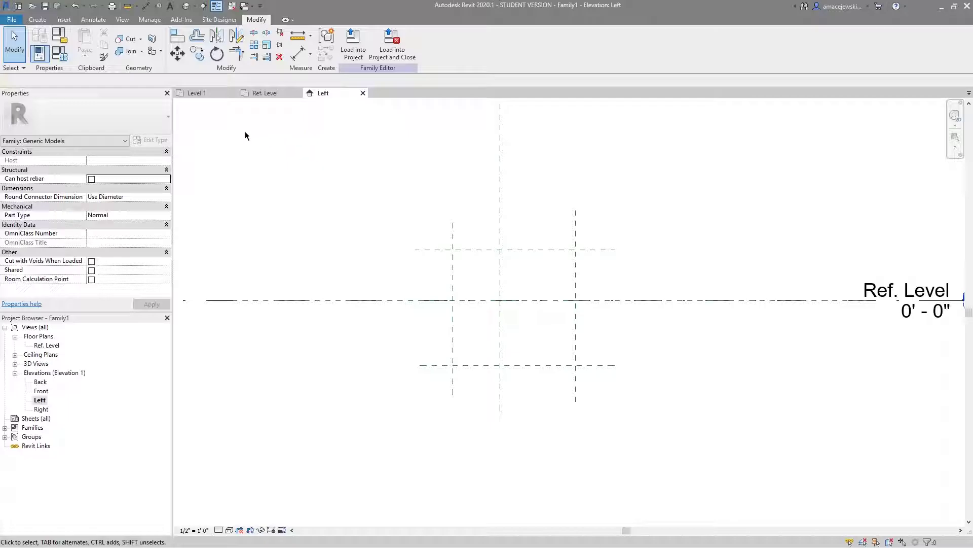
# Step: Sketch a rectangular void extrusion below Ref. Level, left of centre, and finish the sketch
pyautogui.click(38, 19)
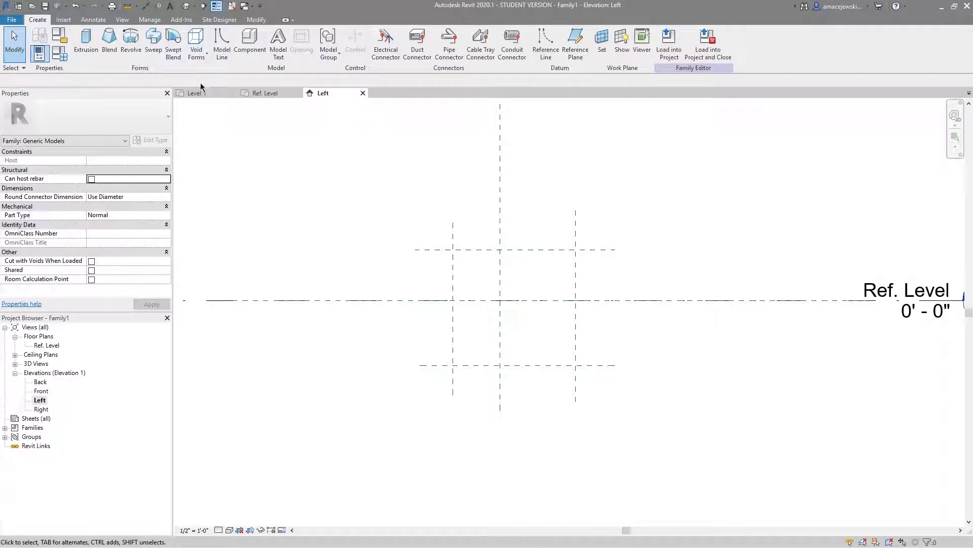
pyautogui.click(194, 57)
pyautogui.click(203, 74)
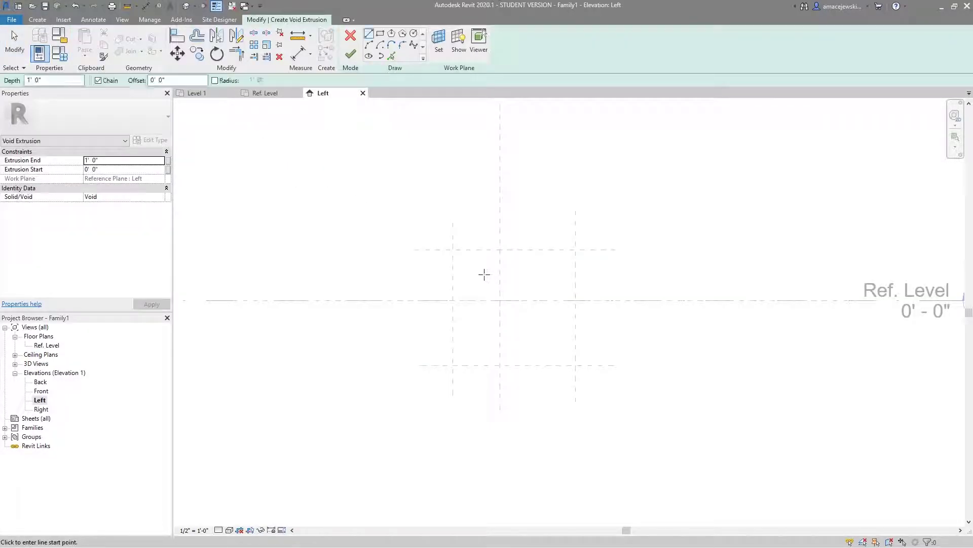
pyautogui.click(379, 33)
pyautogui.click(526, 325)
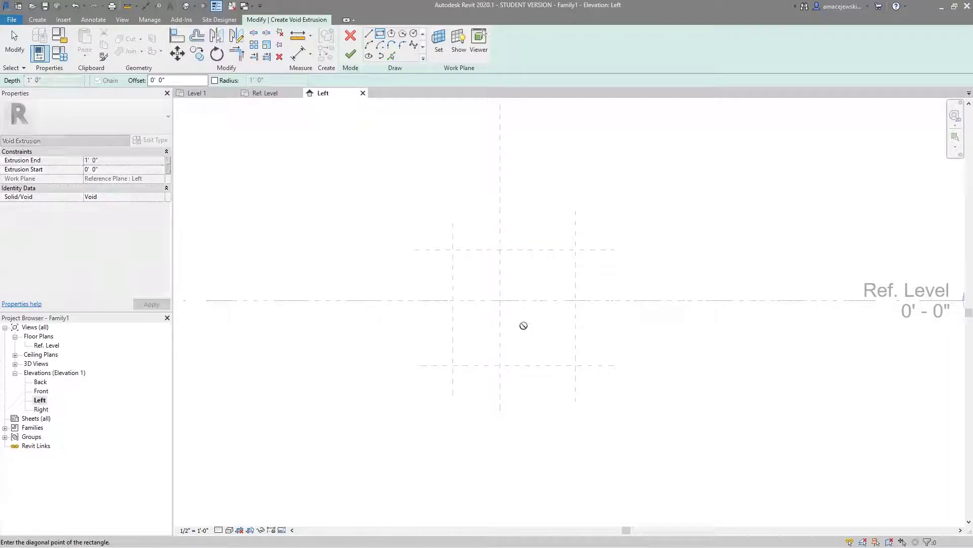
pyautogui.click(475, 353)
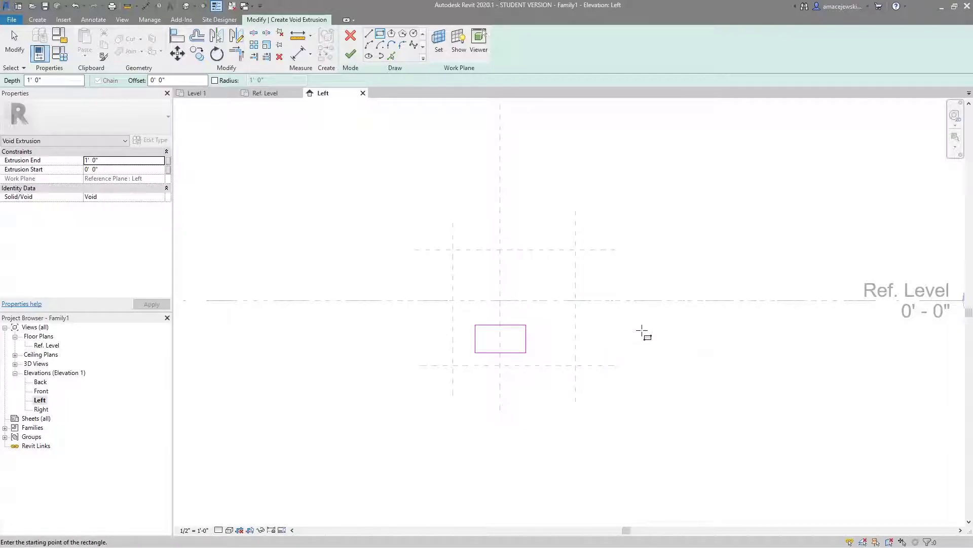
pyautogui.click(350, 54)
# Step: Align the void's left and right edges to the two vertical reference planes using AL
pyautogui.click(660, 368)
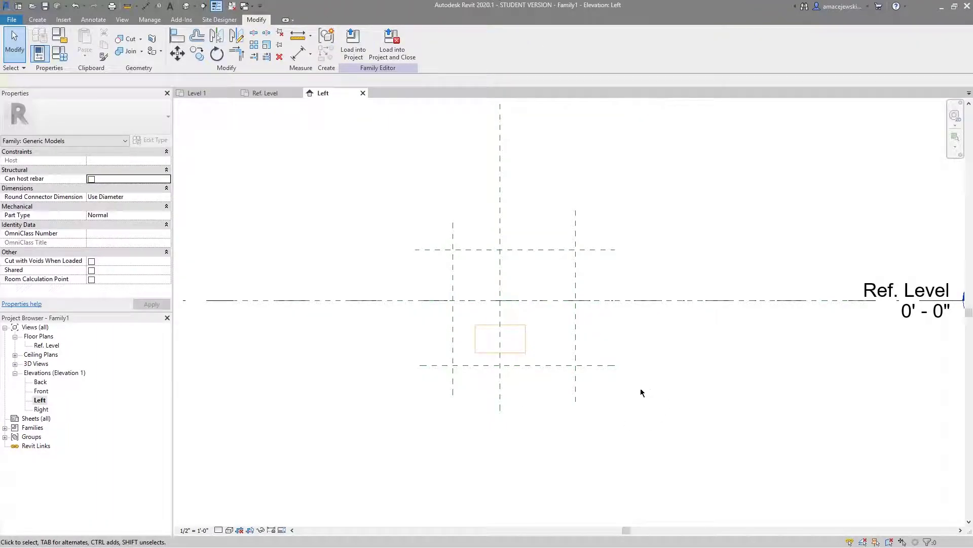
pyautogui.press('a')
pyautogui.press('l')
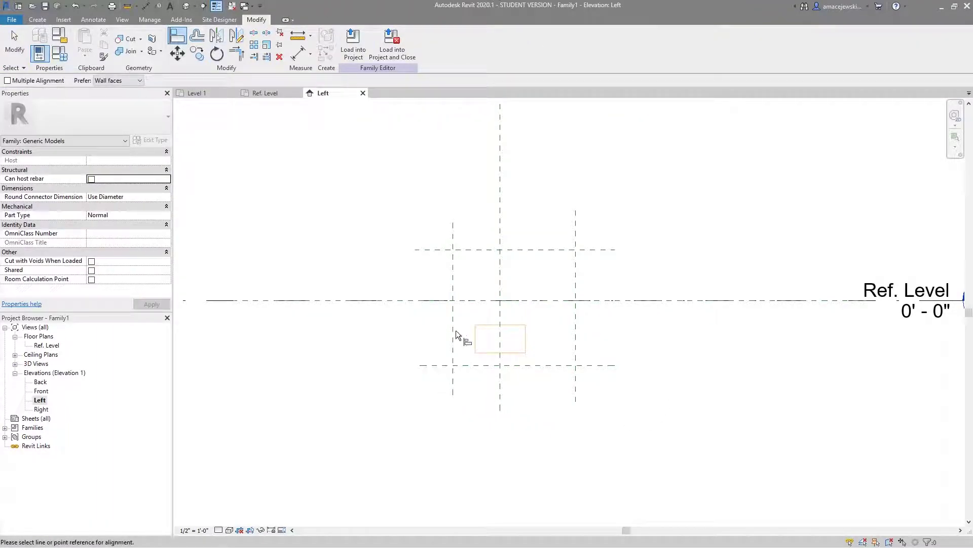
pyautogui.click(454, 330)
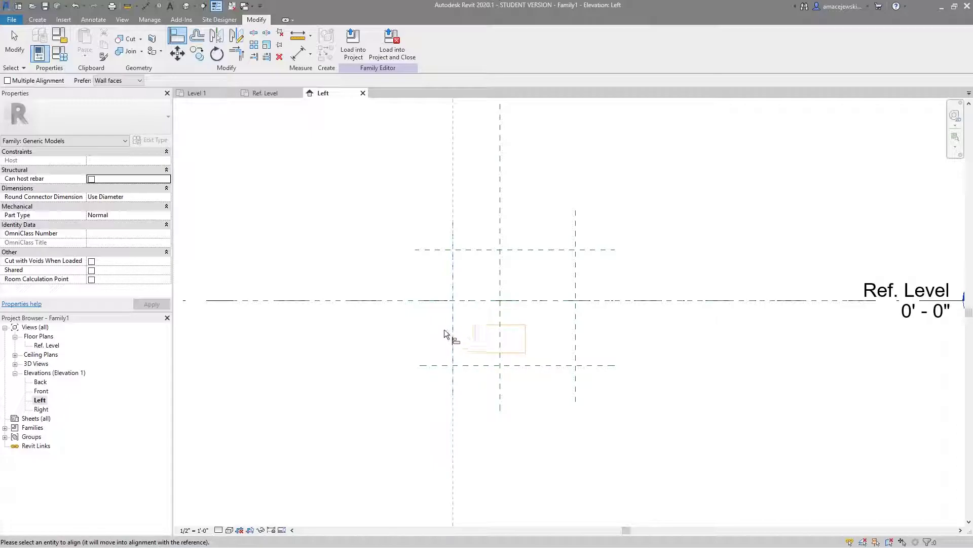
pyautogui.click(475, 340)
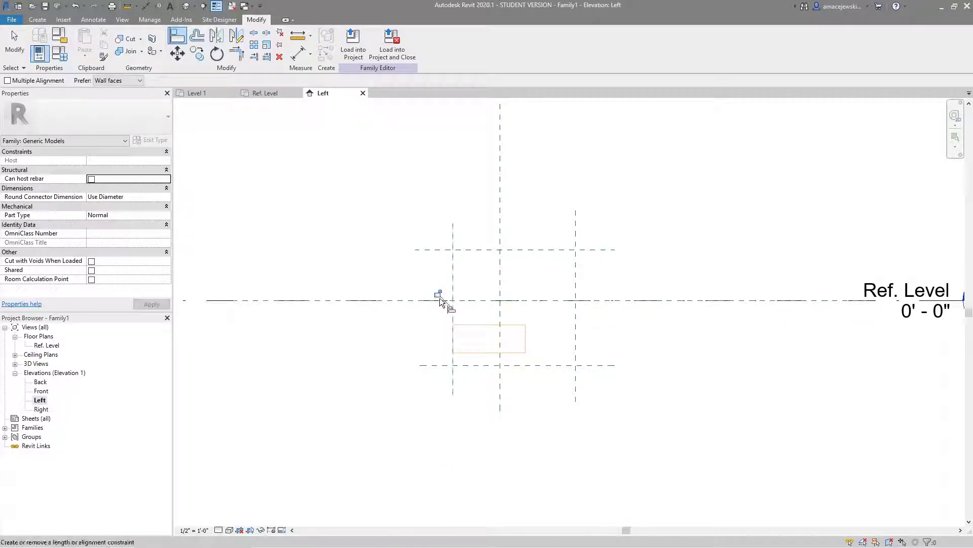
pyautogui.click(576, 350)
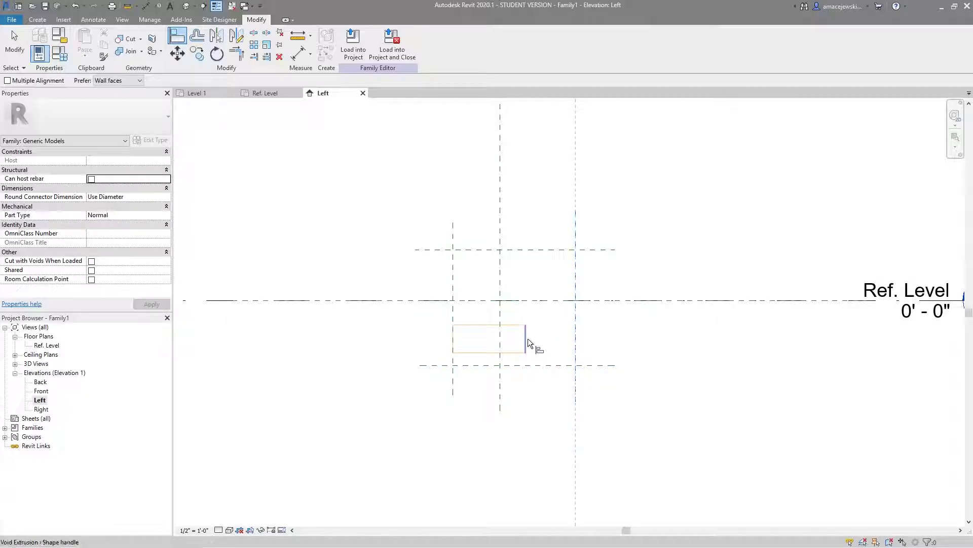
pyautogui.click(527, 340)
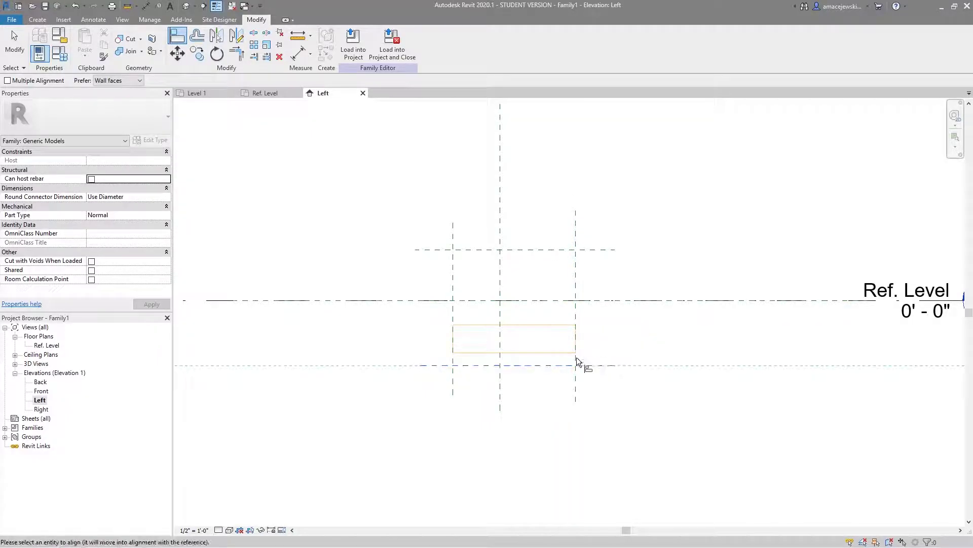
# Step: Align and lock the void's bottom edge to the lower plane and top edge to Ref. Level
pyautogui.click(557, 364)
pyautogui.click(535, 353)
pyautogui.scroll(-1, 542, 376)
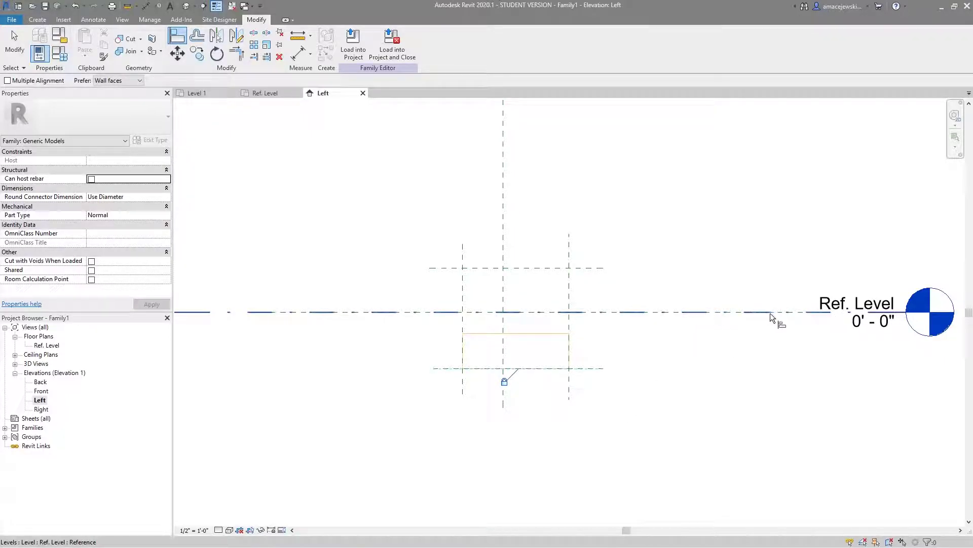
pyautogui.click(654, 313)
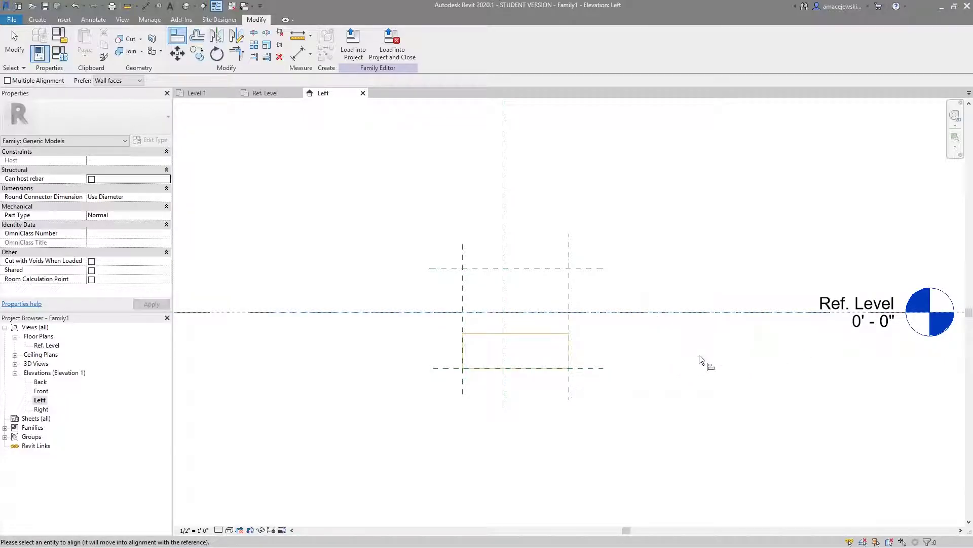
pyautogui.click(542, 333)
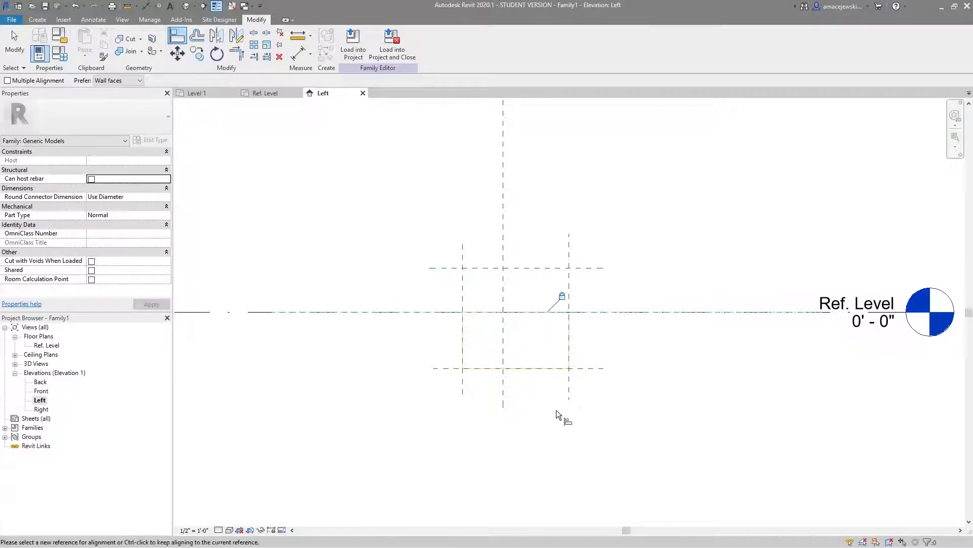
pyautogui.press('Escape')
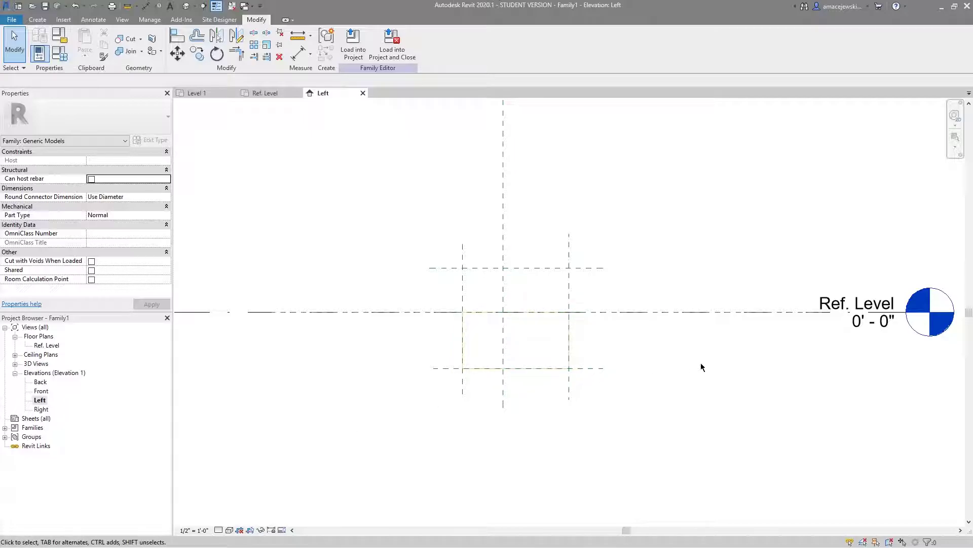
# Step: Place an aligned height dimension between the level plane and the lower reference plane
pyautogui.click(299, 52)
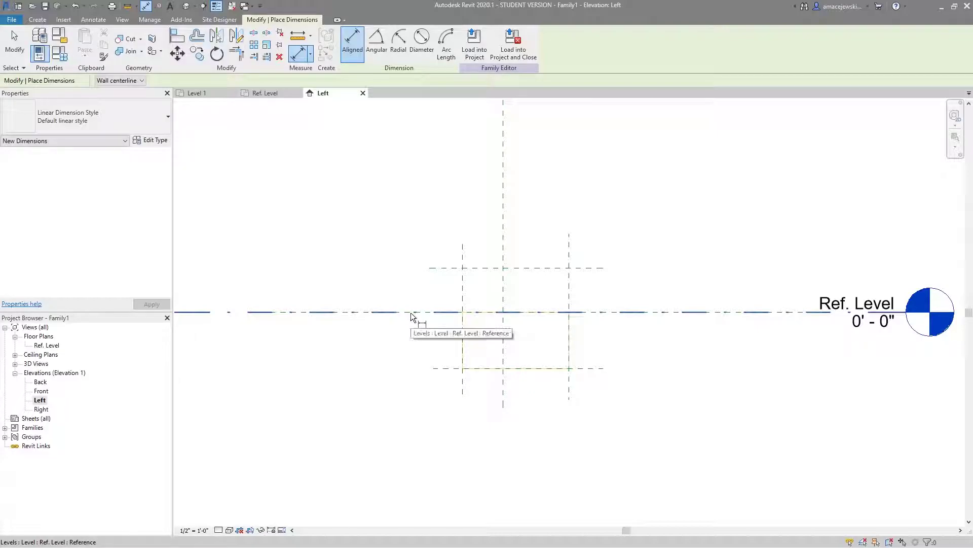
pyautogui.press('Tab')
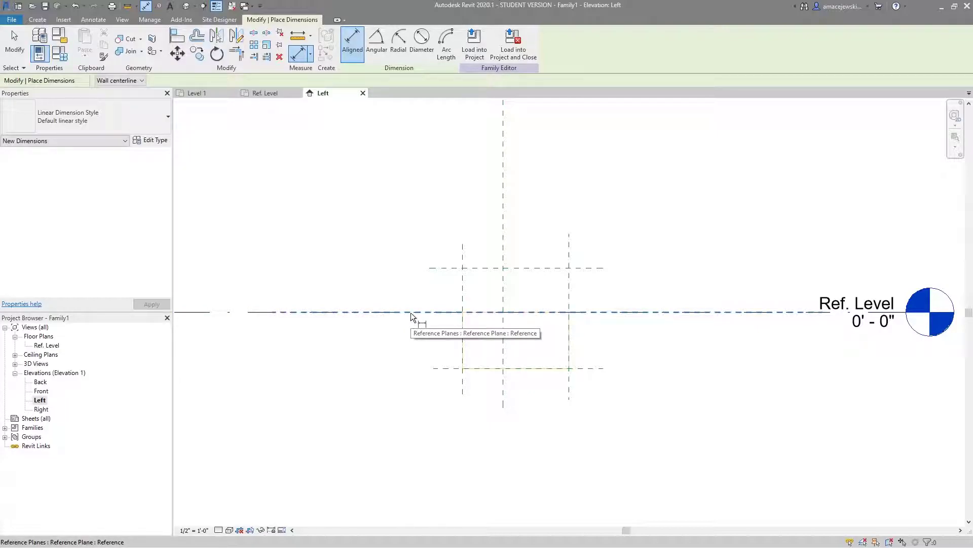
pyautogui.click(411, 312)
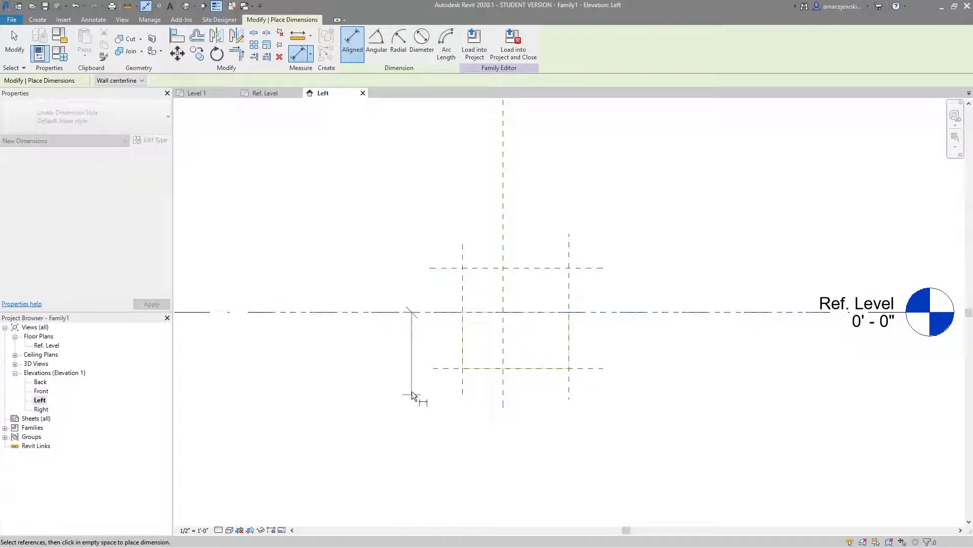
pyautogui.click(436, 371)
pyautogui.click(395, 411)
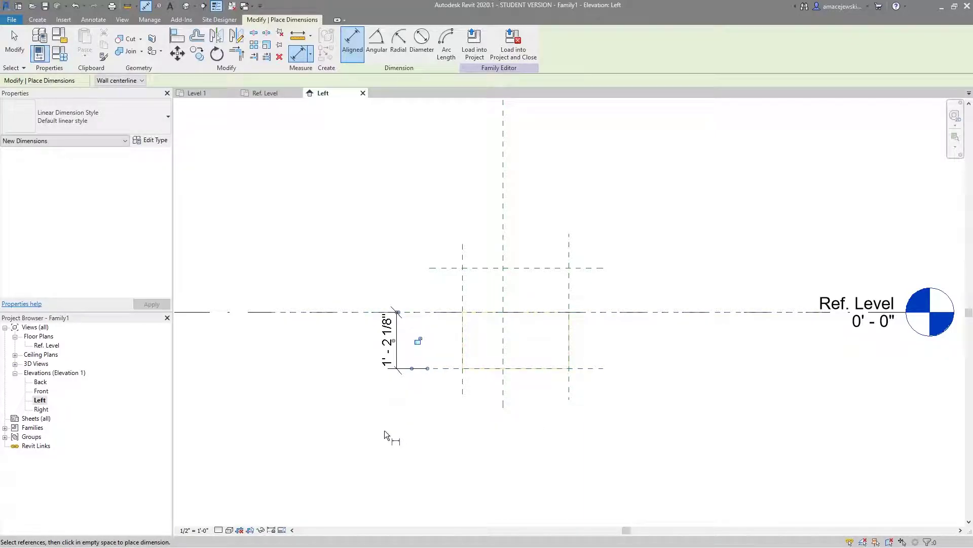
pyautogui.click(553, 466)
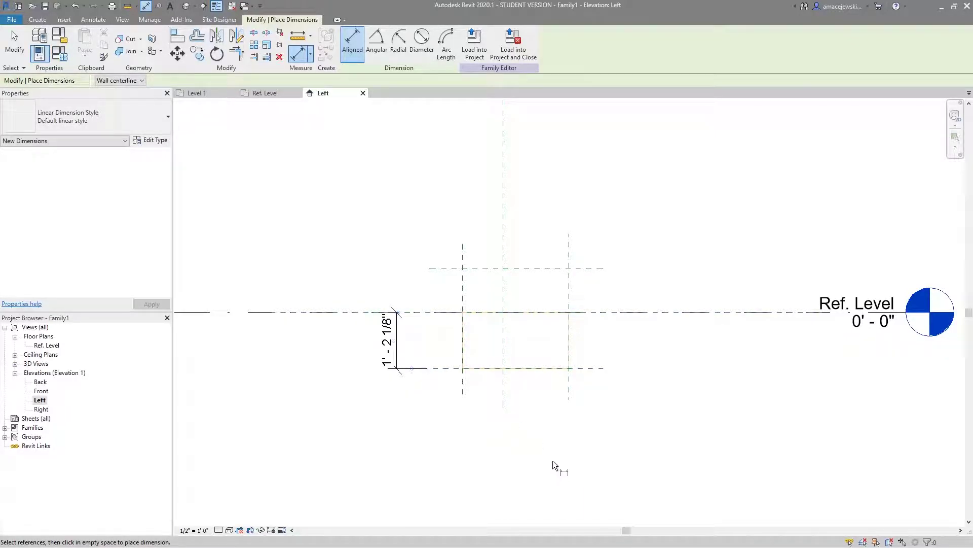
# Step: Dimension the overall width between the left and right vertical reference planes
pyautogui.click(464, 395)
pyautogui.click(569, 391)
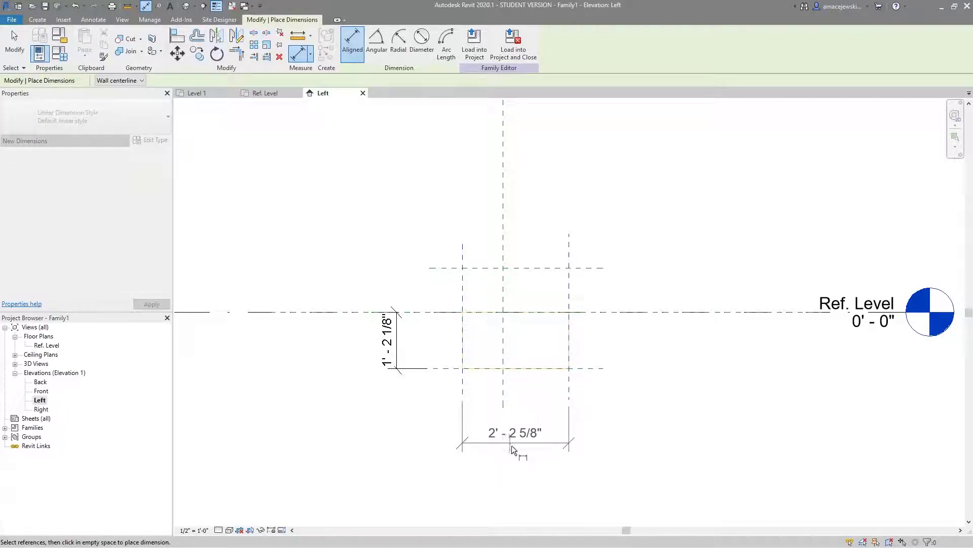
pyautogui.click(513, 449)
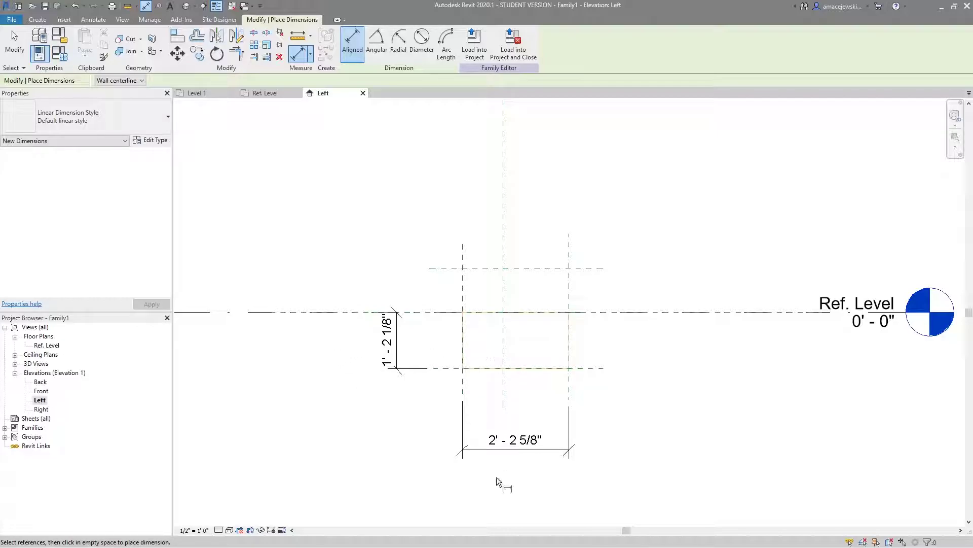
# Step: Add a left-middle-right dimension string across the planes and set it to EQ
pyautogui.click(465, 389)
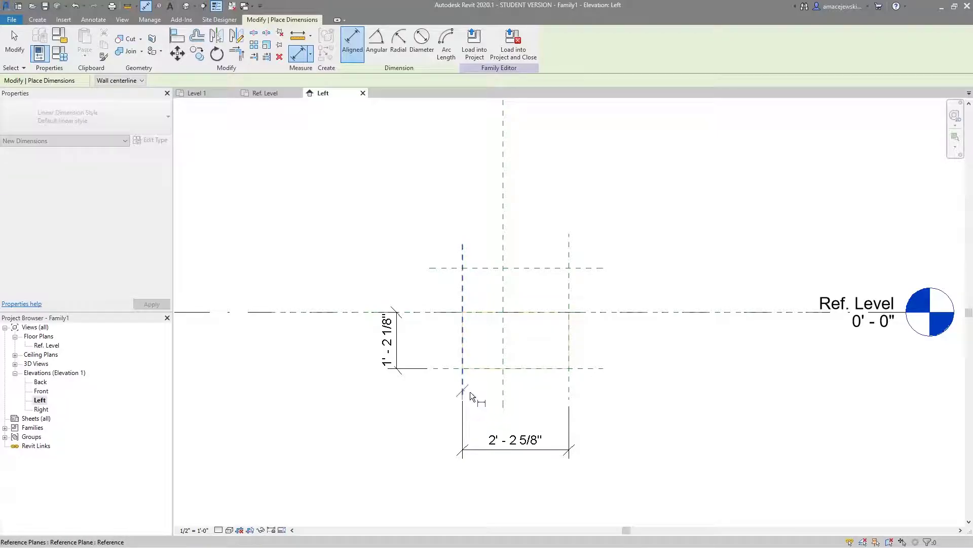
pyautogui.click(503, 391)
pyautogui.click(569, 398)
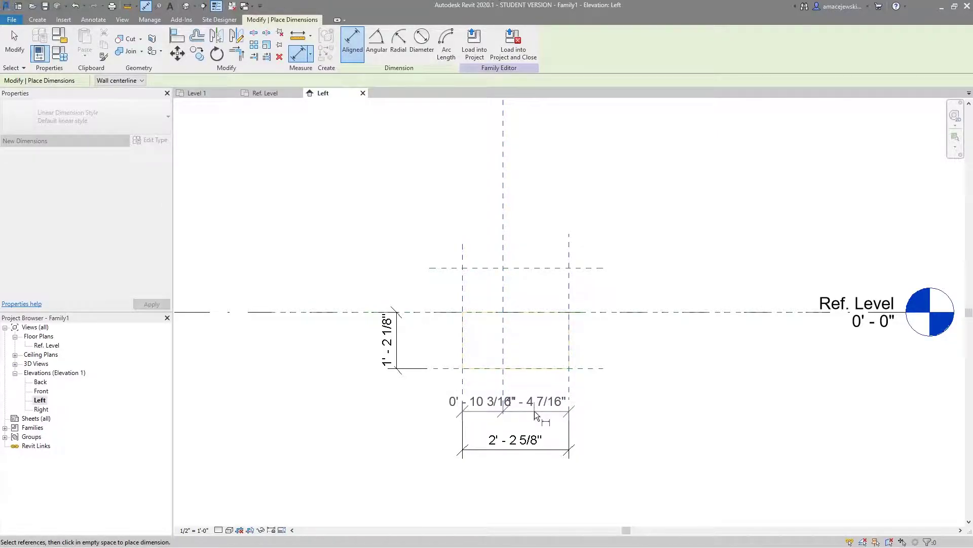
pyautogui.click(515, 411)
pyautogui.click(515, 362)
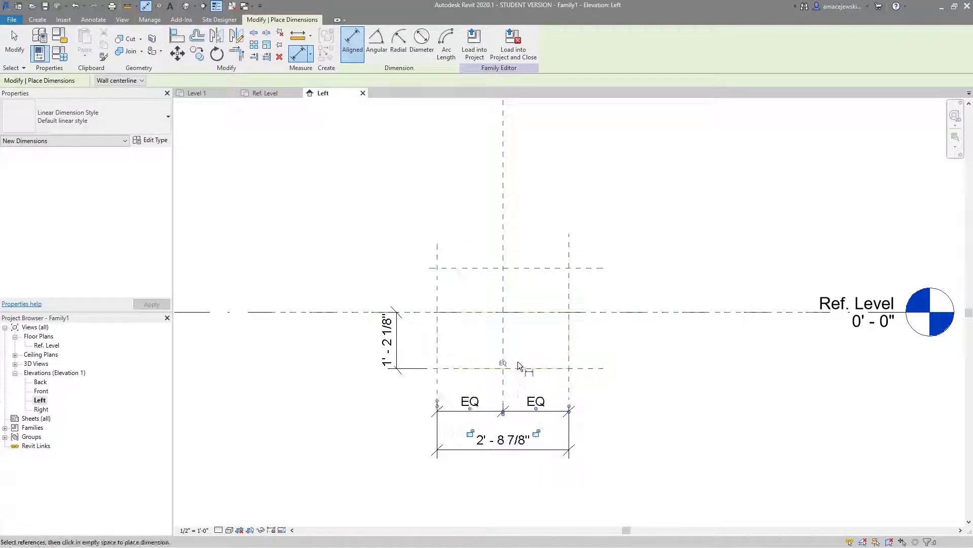
pyautogui.press('Escape')
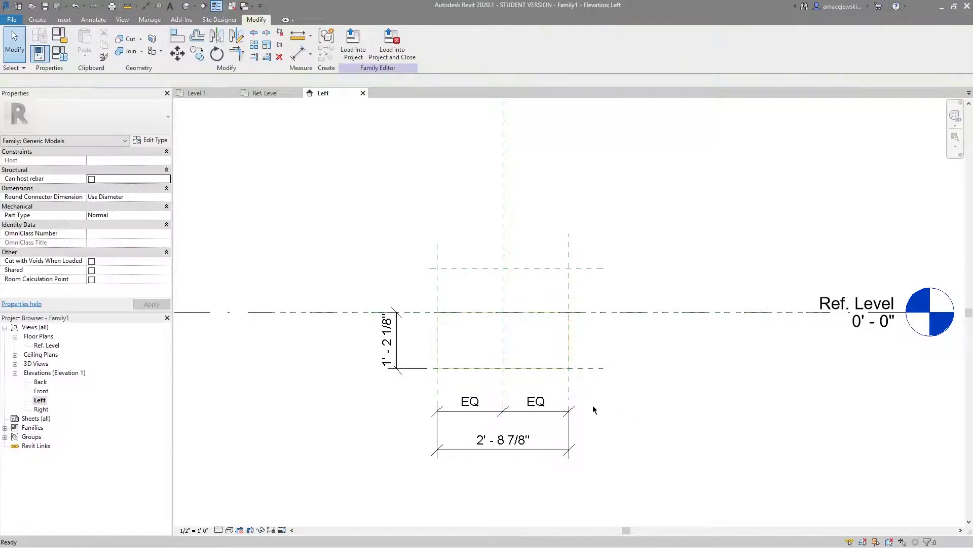
# Step: Move the left reference plane inward so the overall width reads 2' - 4"
pyautogui.click(503, 445)
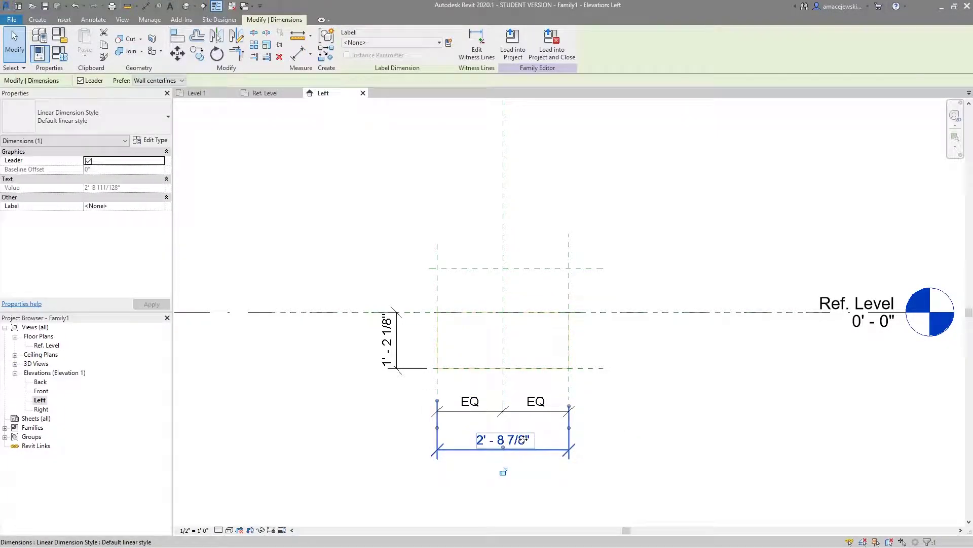
pyautogui.click(567, 403)
pyautogui.click(504, 448)
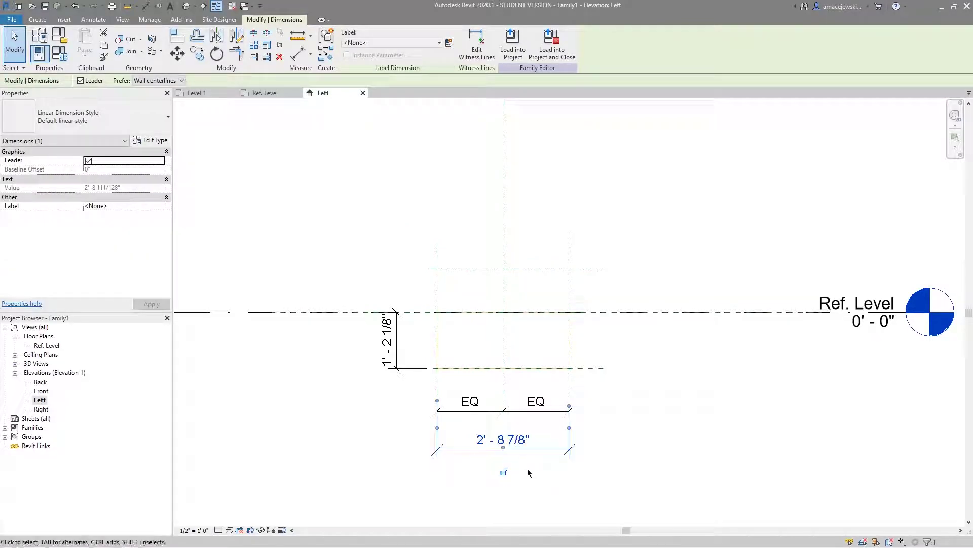
pyautogui.moveTo(439, 388)
pyautogui.mouseDown()
pyautogui.moveTo(457, 388)
pyautogui.moveTo(447, 386)
pyautogui.mouseUp()
pyautogui.click(588, 432)
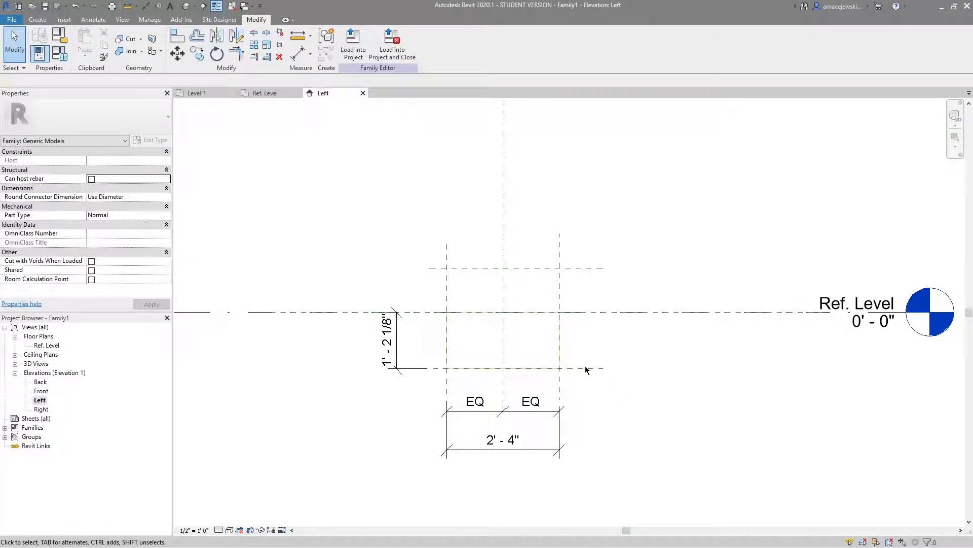
# Step: Raise the bottom reference plane so the height reads 1' - 1", then select that dimension
pyautogui.moveTo(585, 370); pyautogui.dragTo(580, 363)
pyautogui.click(613, 404)
pyautogui.click(440, 366)
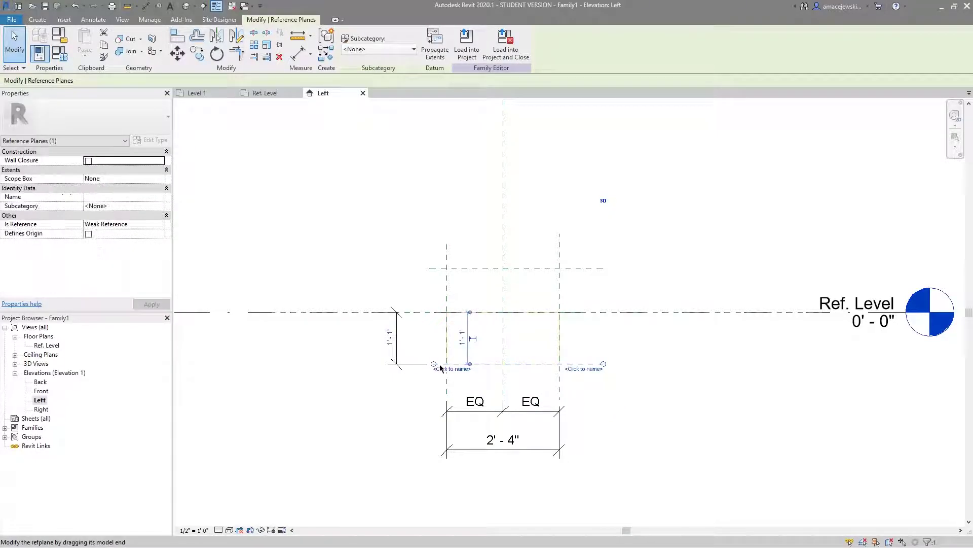
pyautogui.click(354, 434)
pyautogui.scroll(-1, 616, 434)
pyautogui.scroll(1, 614, 433)
pyautogui.scroll(1, 603, 431)
pyautogui.click(368, 325)
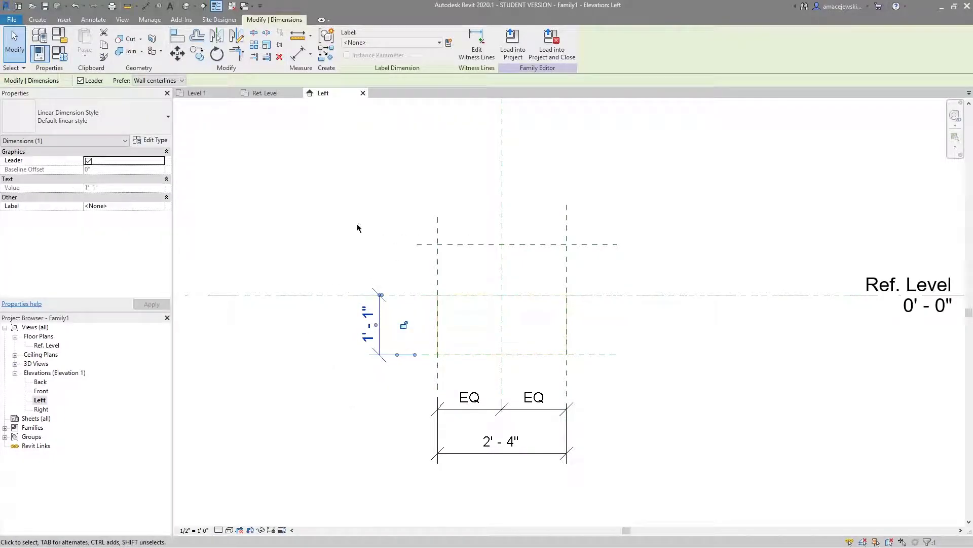
# Step: Create an instance parameter named 'Depth' on the 1' - 1" height dimension
pyautogui.click(449, 43)
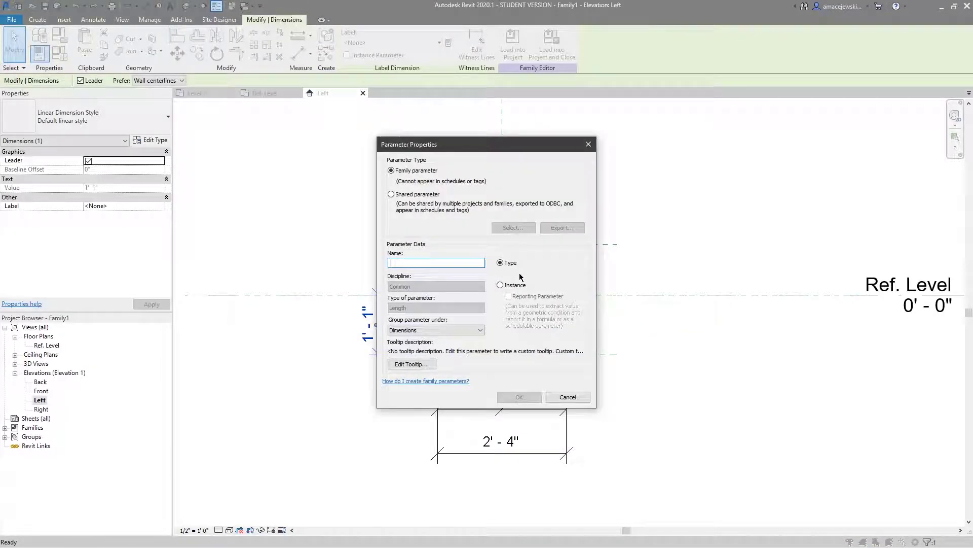
pyautogui.write('Depth')
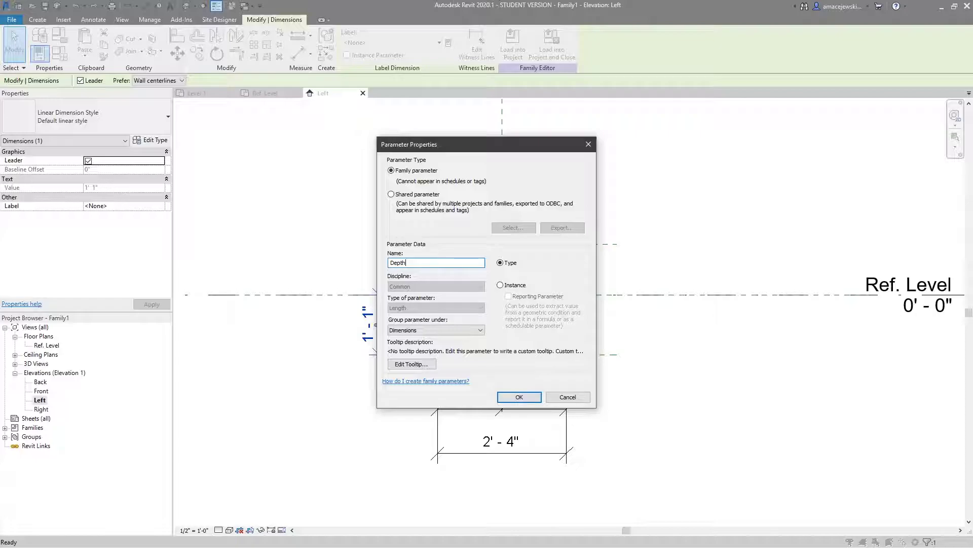
pyautogui.click(501, 285)
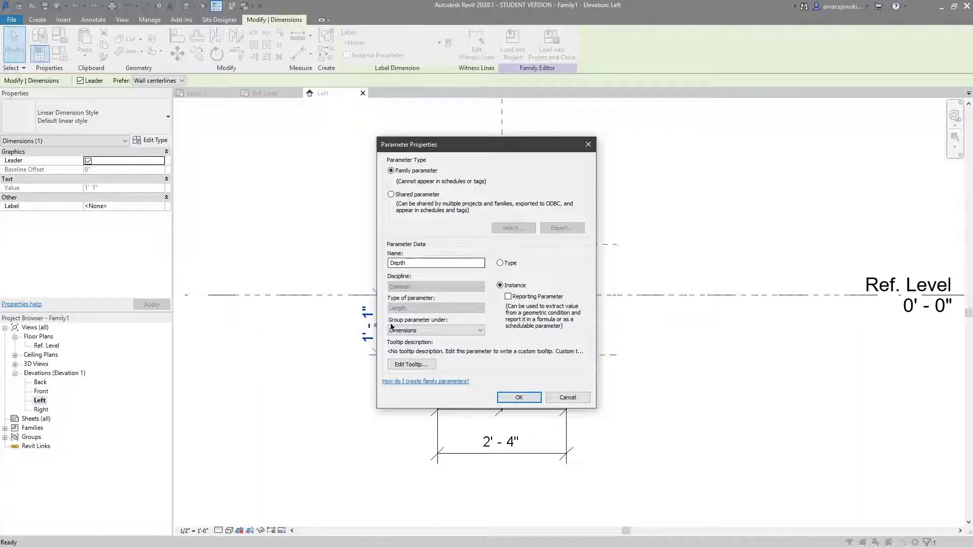
pyautogui.click(511, 398)
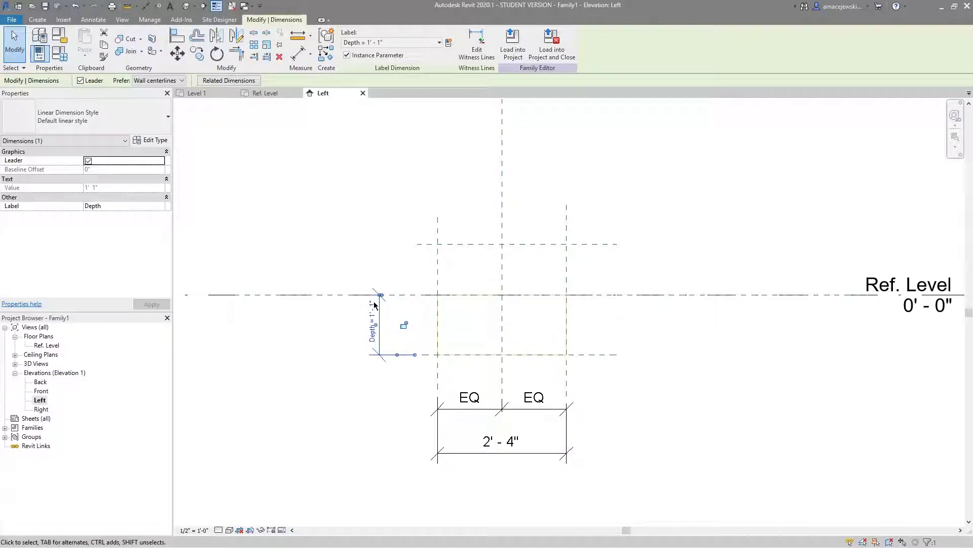
pyautogui.click(415, 400)
# Step: Label the 2' - 4" width with instance parameter 'Length - Void', renaming after the duplicate-name warning
pyautogui.click(530, 454)
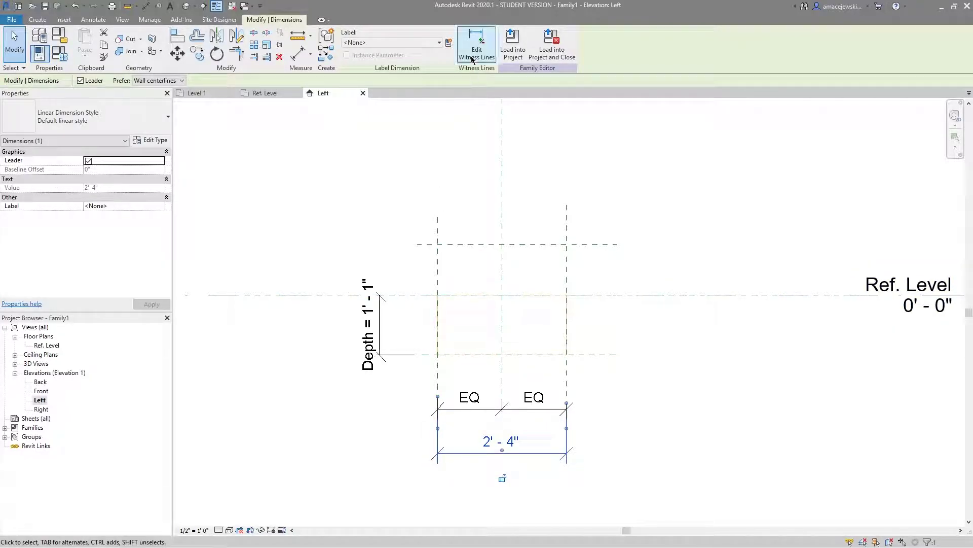
pyautogui.click(449, 43)
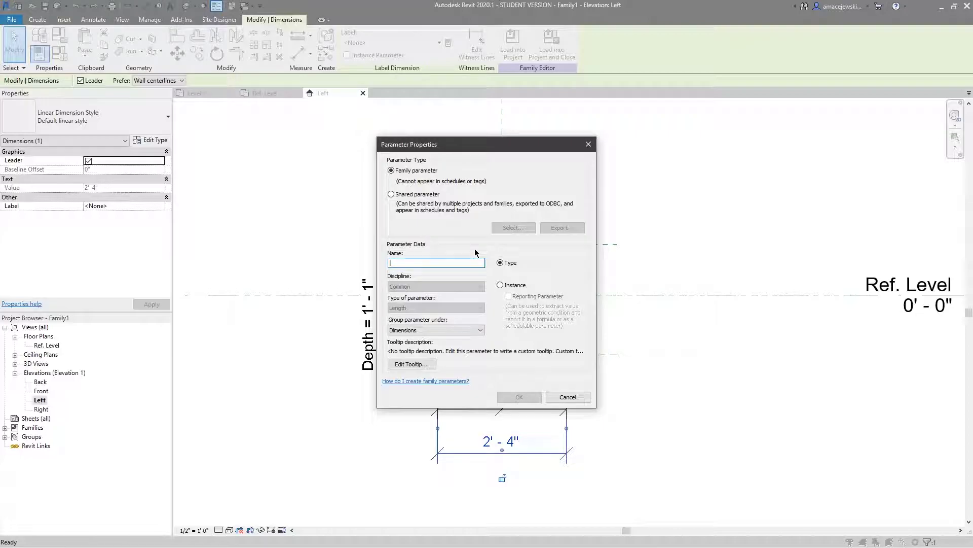
pyautogui.write('Length')
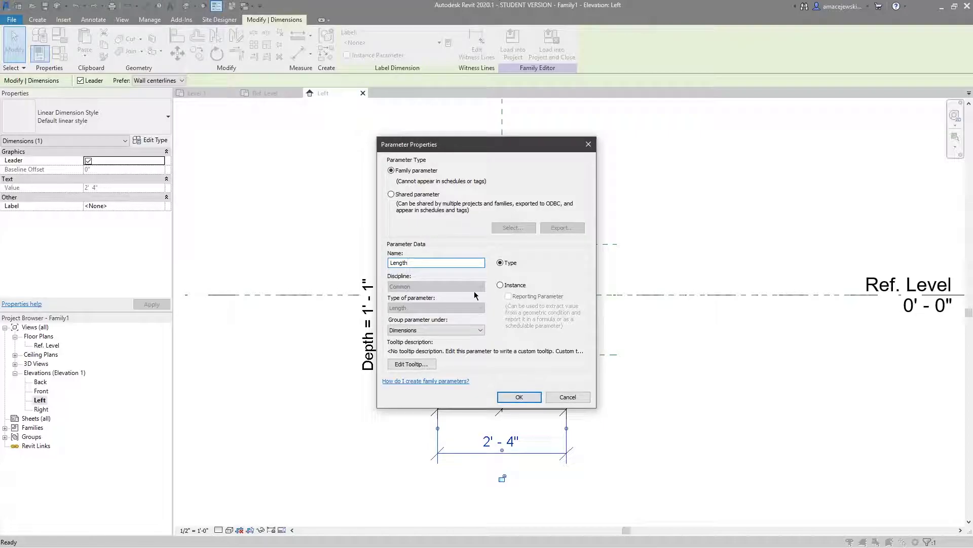
pyautogui.click(500, 285)
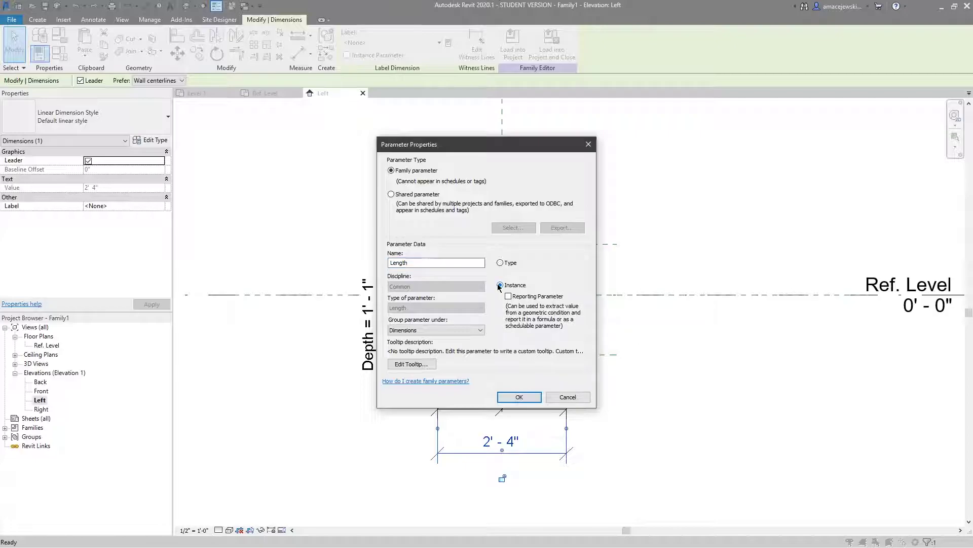
pyautogui.click(519, 397)
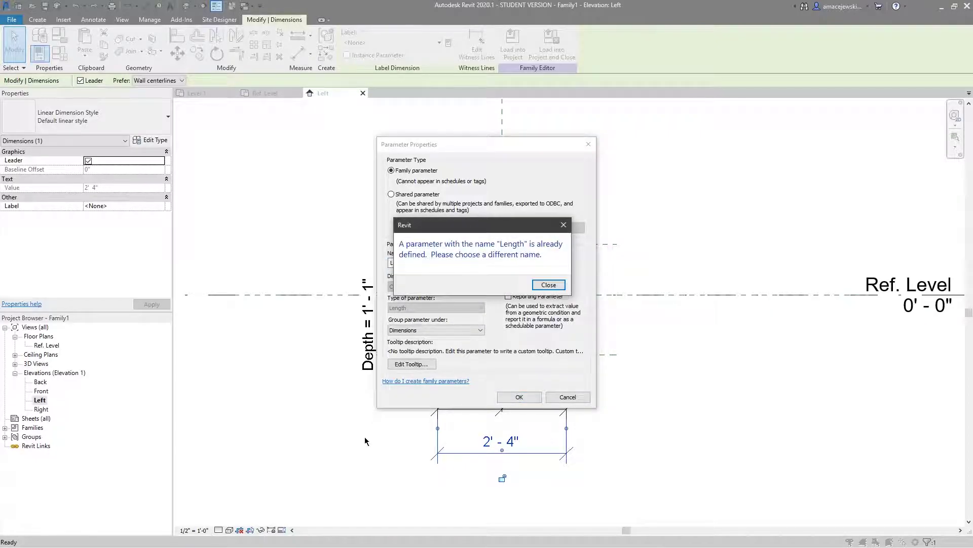
pyautogui.click(551, 285)
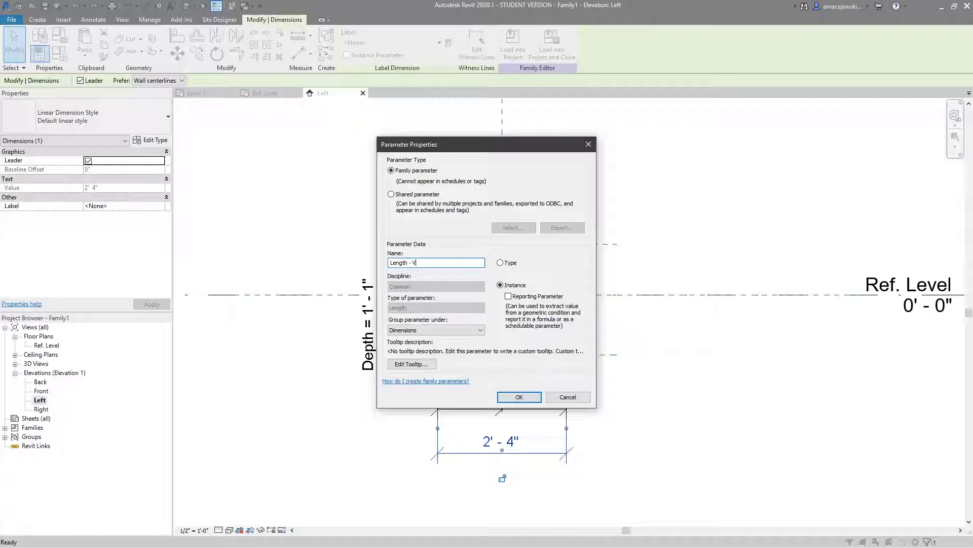
pyautogui.click(519, 397)
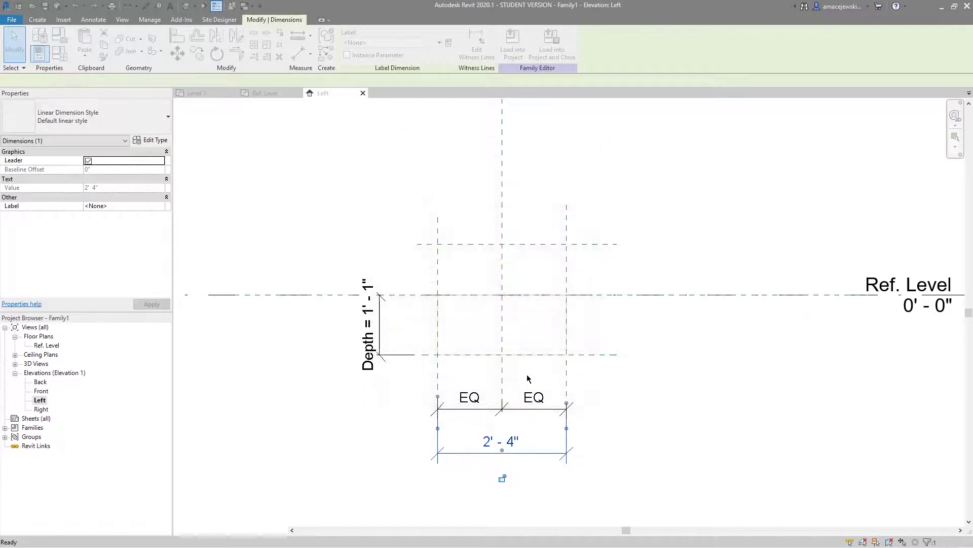
pyautogui.click(657, 427)
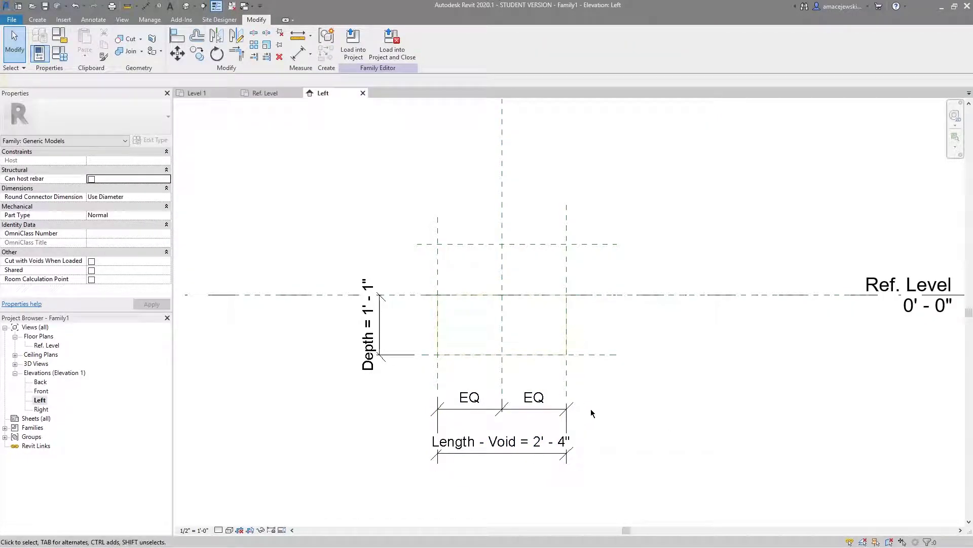
# Step: In Family Types, set Depth to 0' 6" and Length - Void to 1' 0"
pyautogui.click(57, 53)
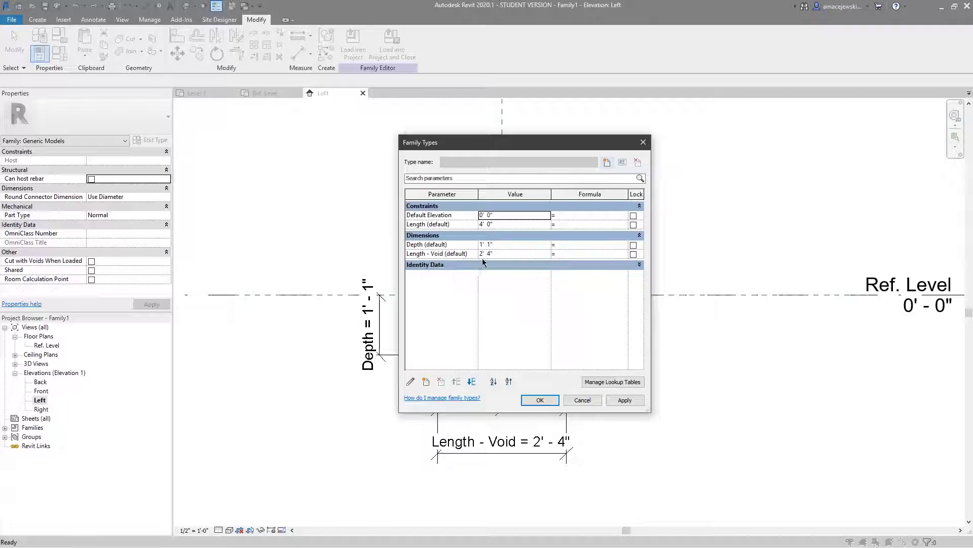
pyautogui.click(505, 245)
pyautogui.write('6"')
pyautogui.press('Tab')
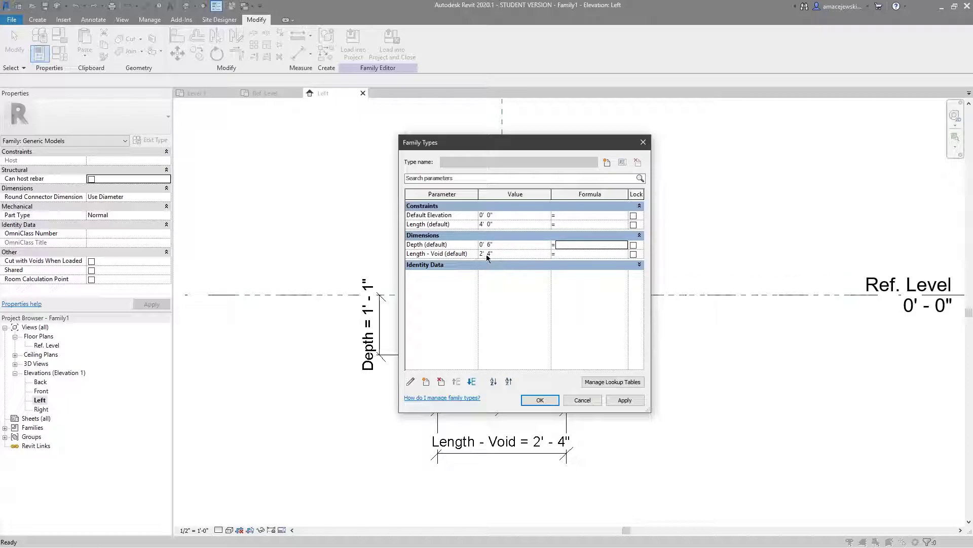
pyautogui.click(503, 252)
pyautogui.press('Tab')
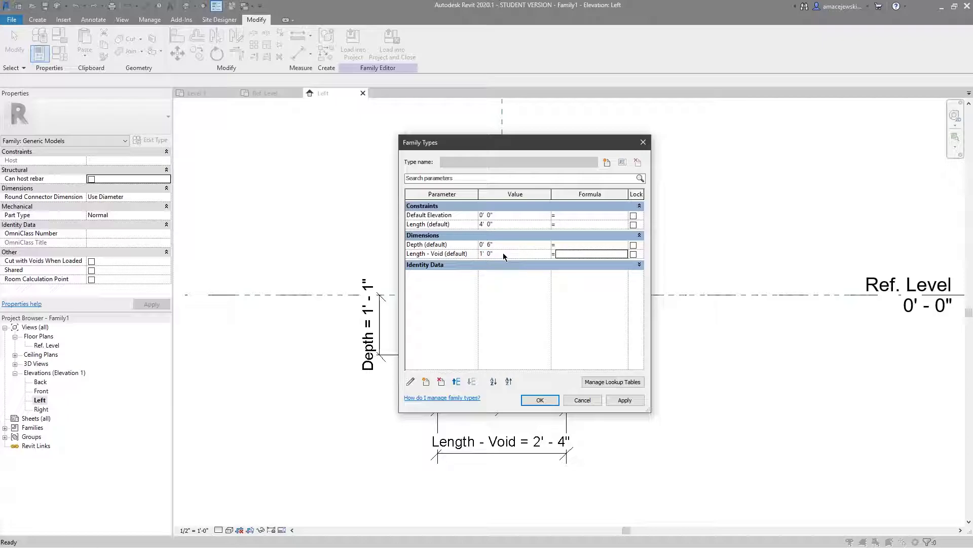
pyautogui.click(539, 400)
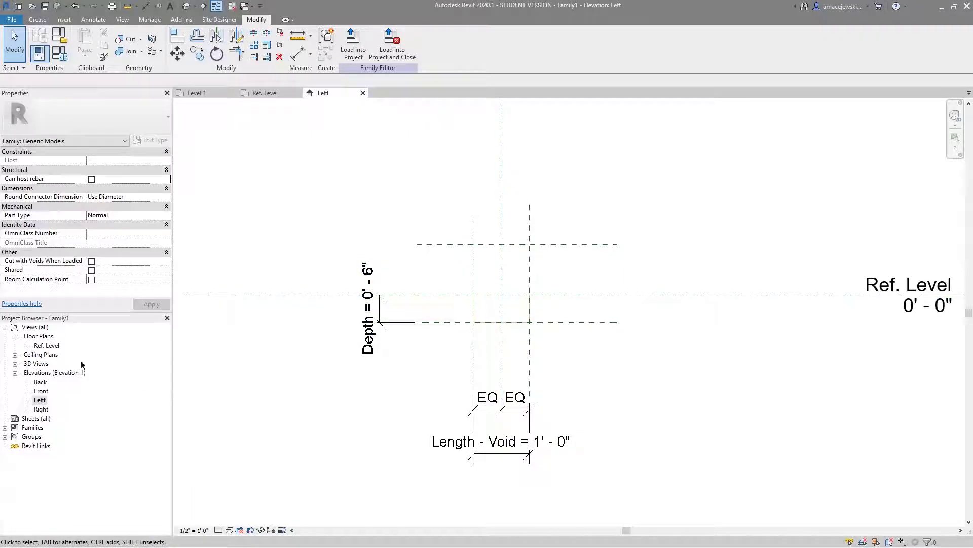
# Step: Open the Ref. Level plan and check the void extrusion's current extent
pyautogui.doubleClick(44, 345)
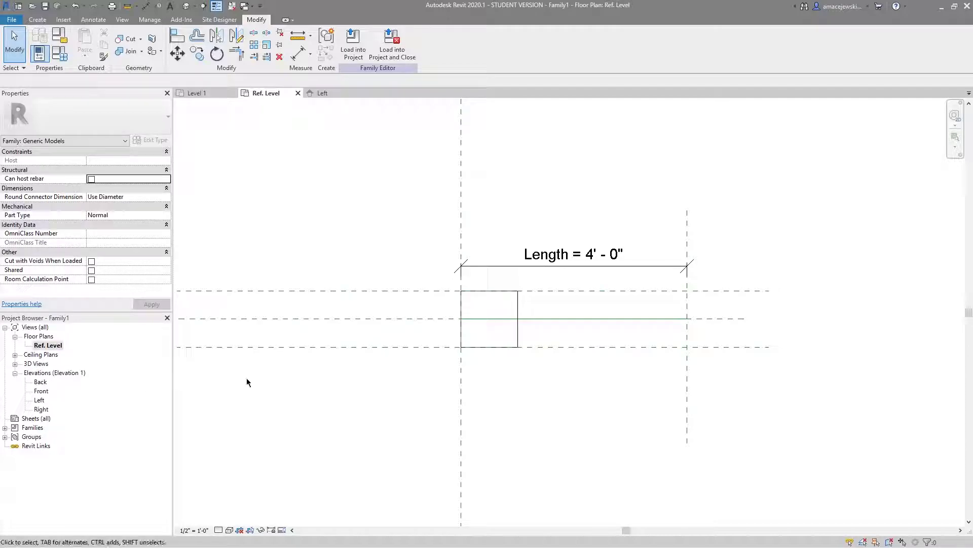
pyautogui.click(471, 346)
pyautogui.scroll(2, 466, 344)
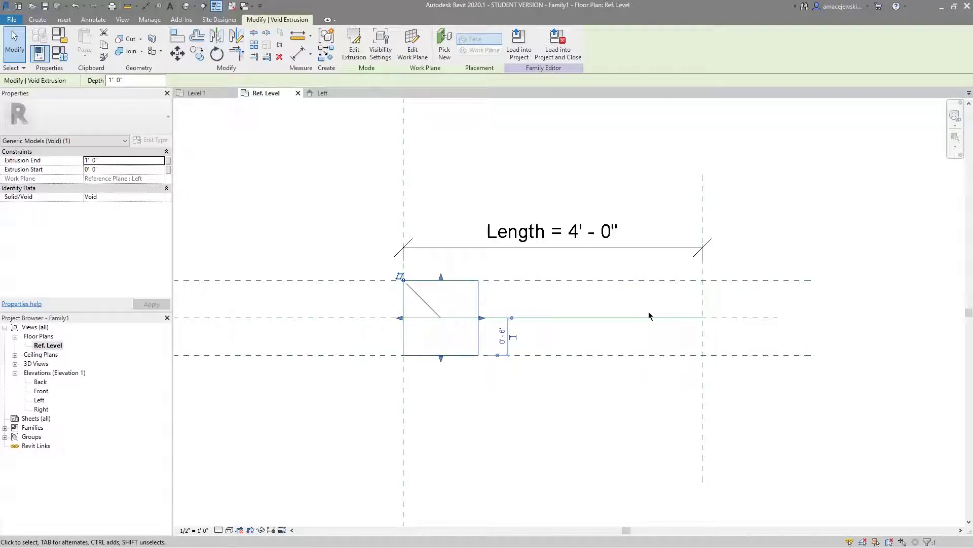
pyautogui.click(476, 392)
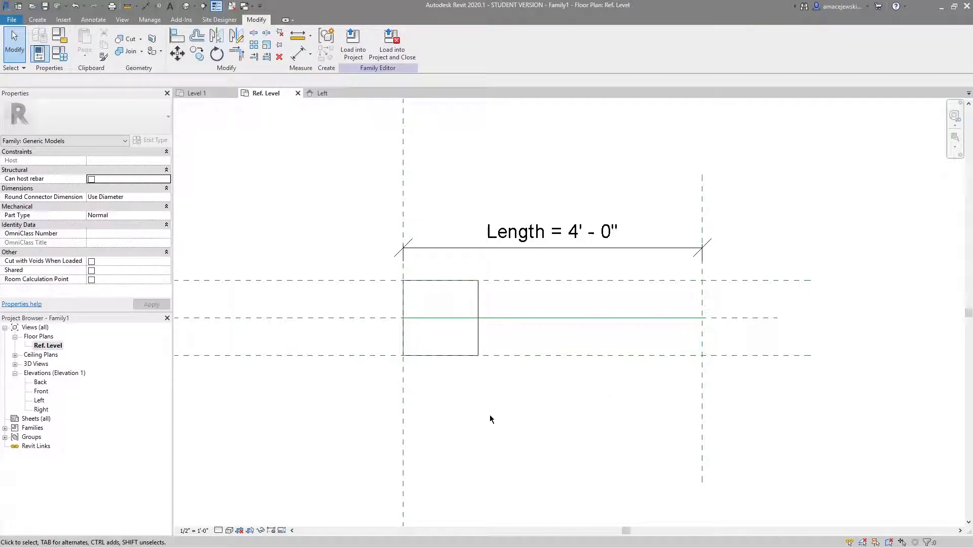
# Step: Align the void's right end to the right reference plane and lock it
pyautogui.press('a')
pyautogui.press('l')
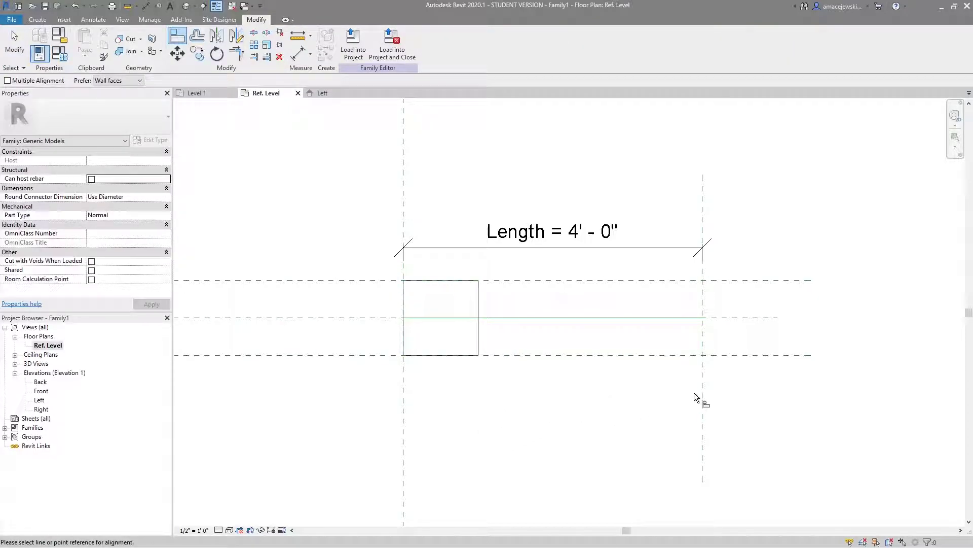
pyautogui.click(702, 379)
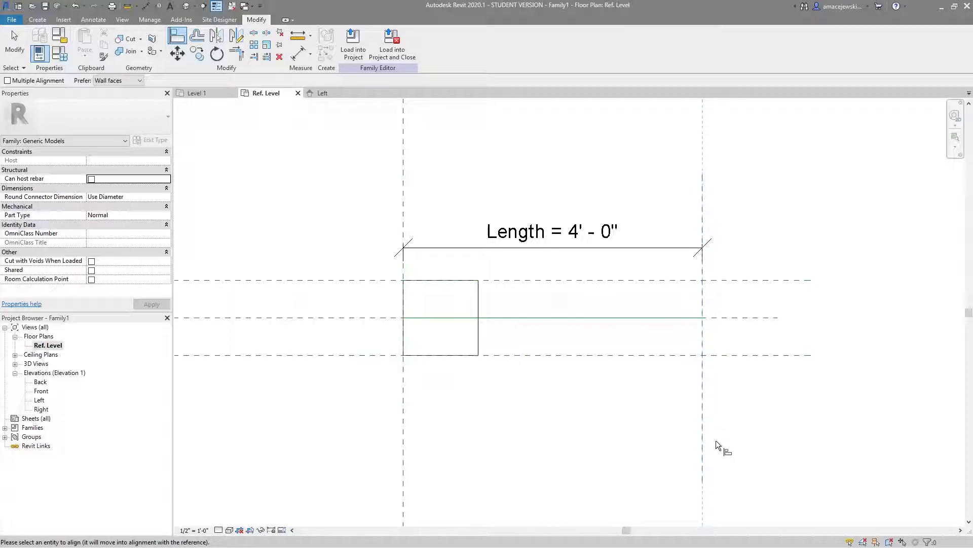
pyautogui.click(479, 327)
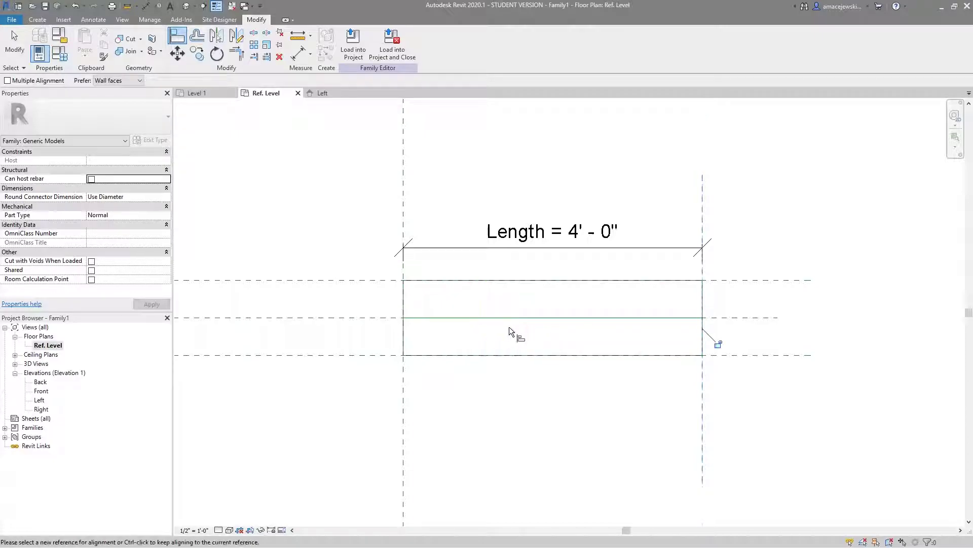
pyautogui.click(720, 344)
pyautogui.press('Escape')
pyautogui.scroll(-2, 627, 376)
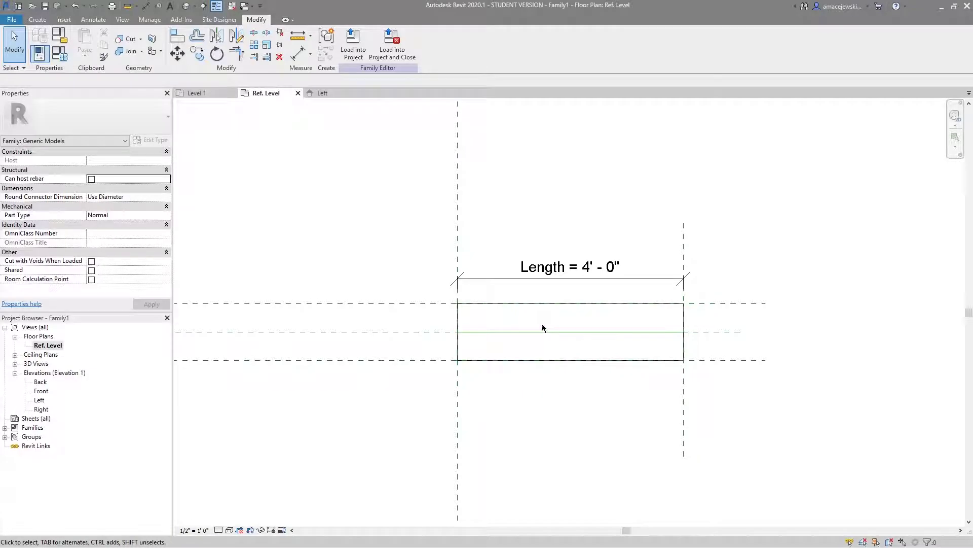
# Step: Show the void box family in the default 3D view
pyautogui.click(186, 6)
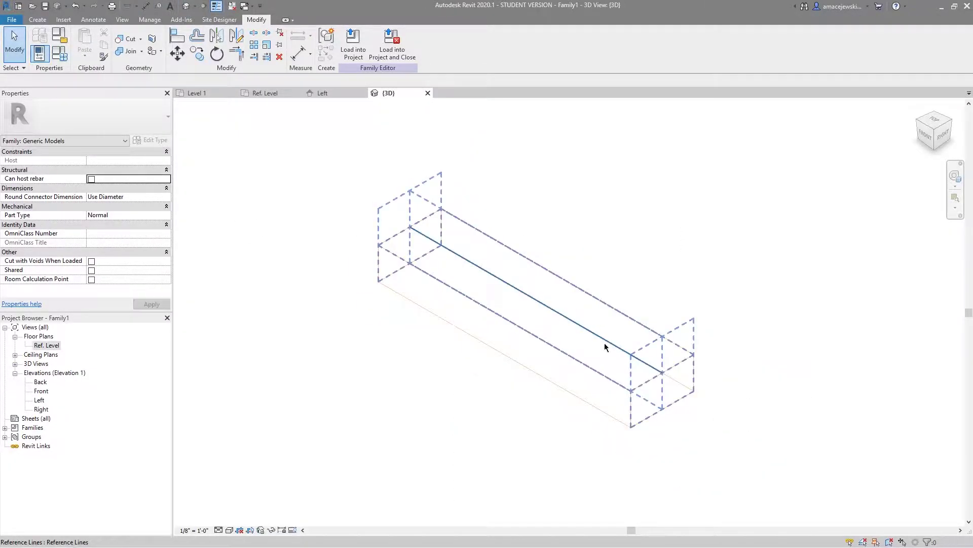
pyautogui.scroll(2, 675, 391)
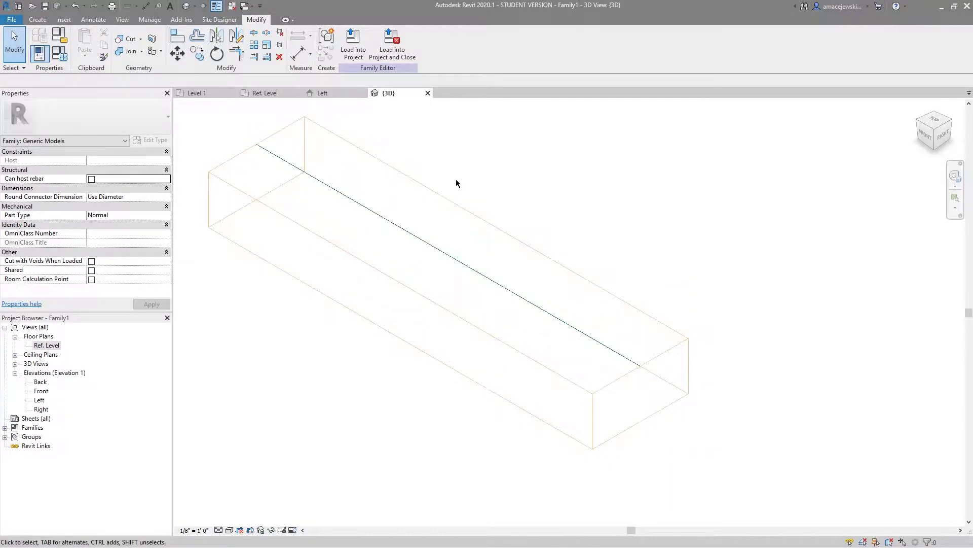
pyautogui.moveTo(457, 183); pyautogui.dragTo(497, 199, button='middle')
# Step: Save the family as 'Void Line' and load it into the project
pyautogui.click(397, 52)
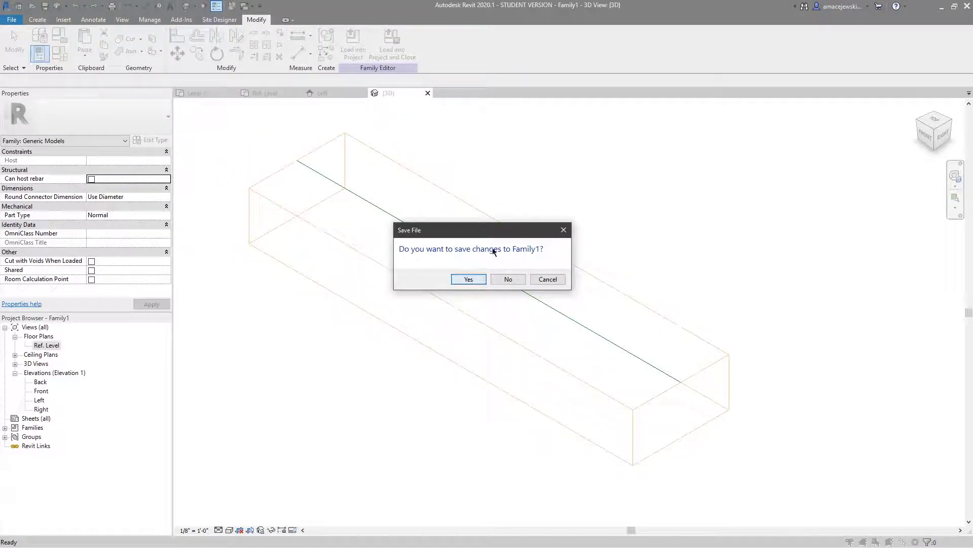
pyautogui.click(469, 279)
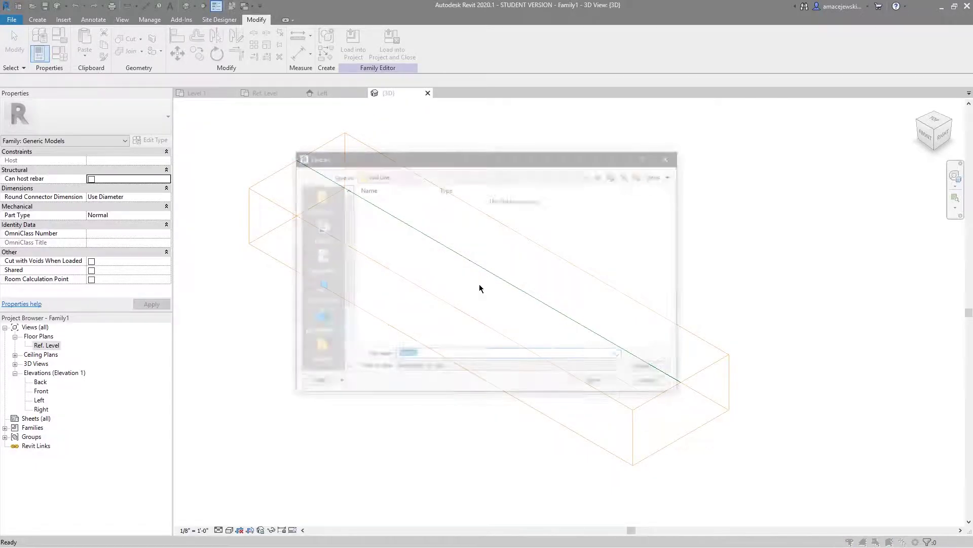
pyautogui.write('V')
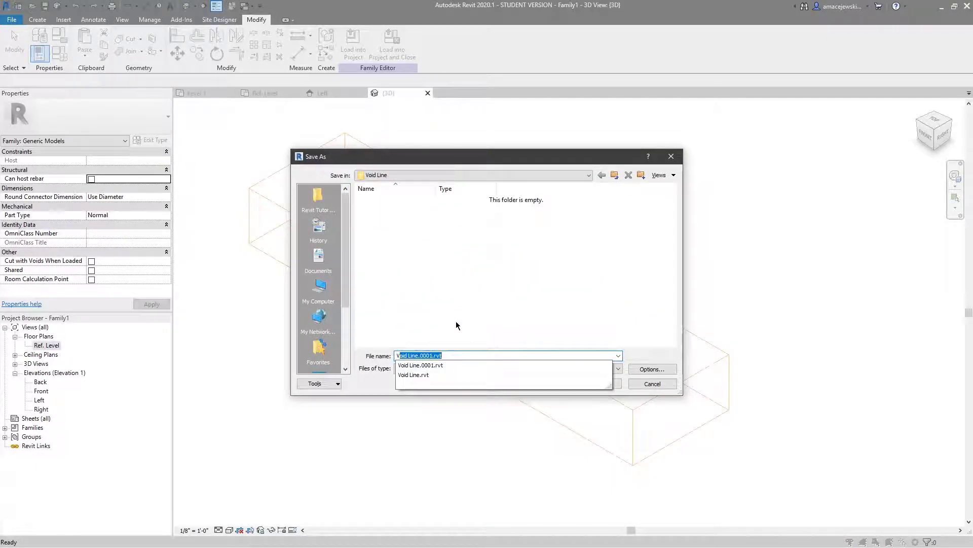
pyautogui.write('oid -')
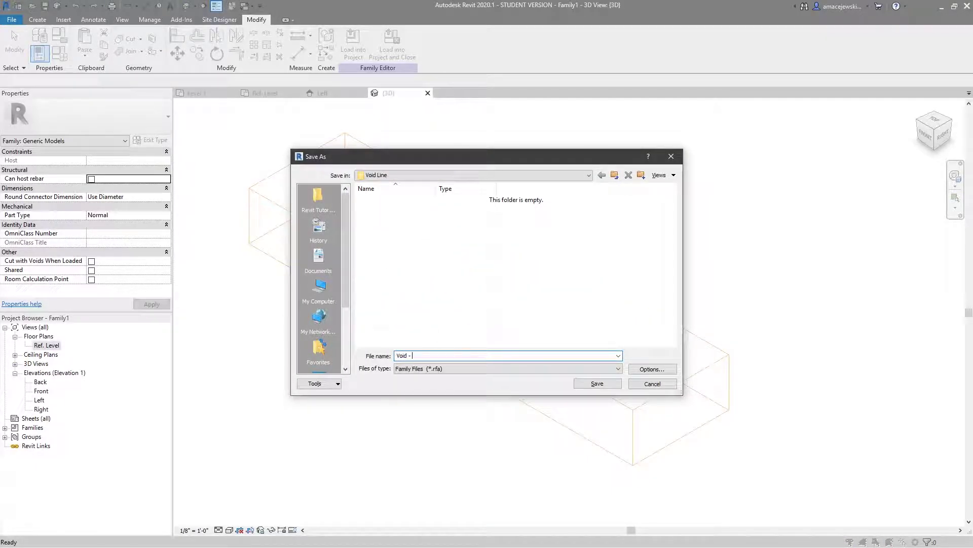
pyautogui.write('Line')
pyautogui.press('Return')
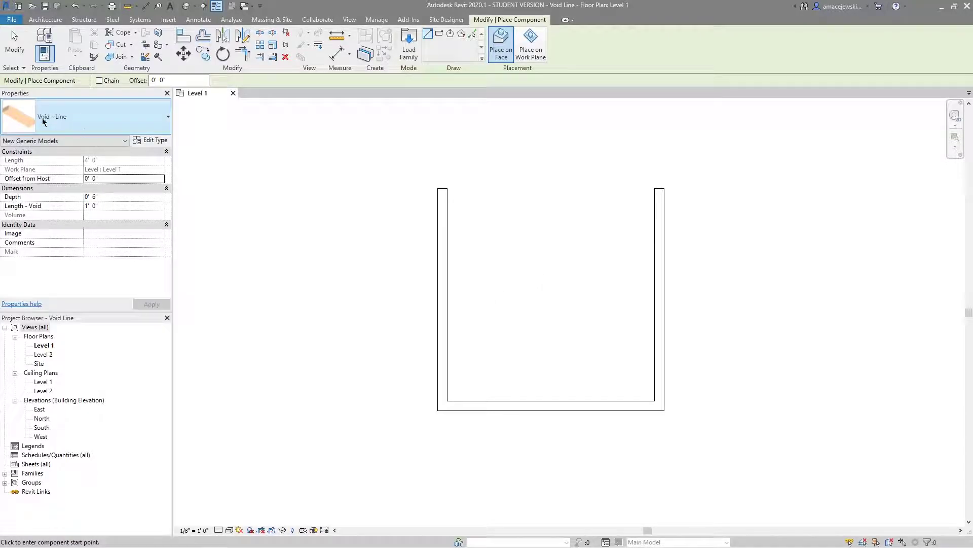
# Step: Cancel void placement, hide both level lines with EH, and zoom the wall to fit
pyautogui.press('Escape')
pyautogui.press('Escape')
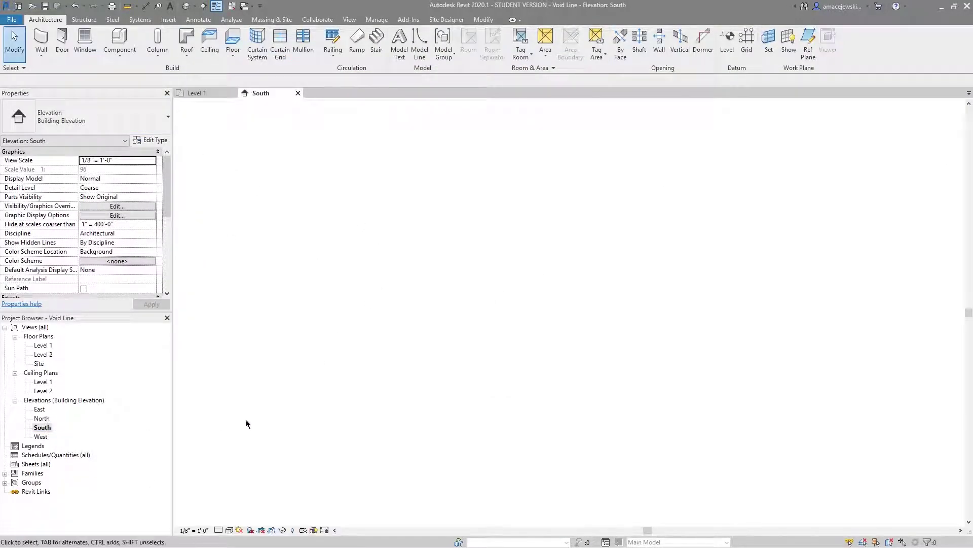
pyautogui.scroll(3, 338, 327)
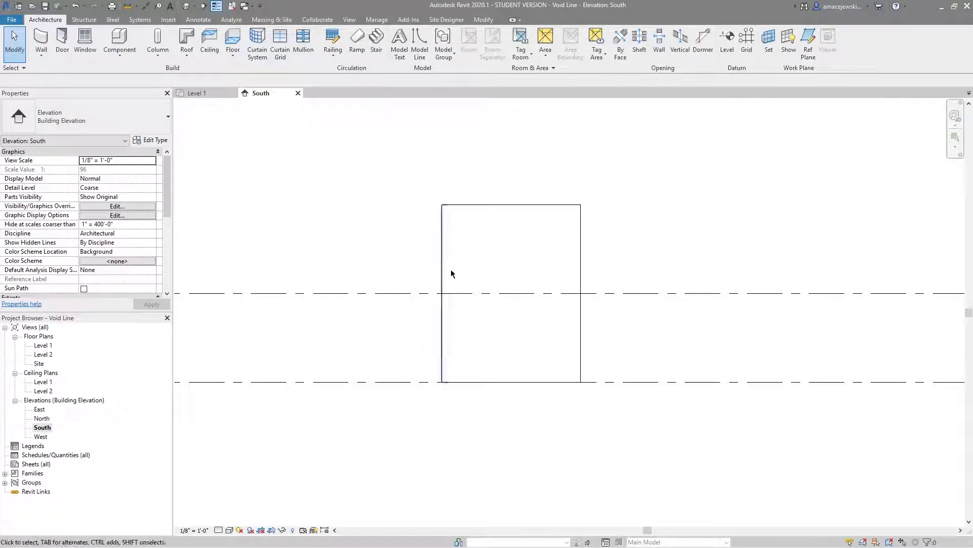
pyautogui.moveTo(699, 274); pyautogui.dragTo(643, 454)
pyautogui.press('e')
pyautogui.press('h')
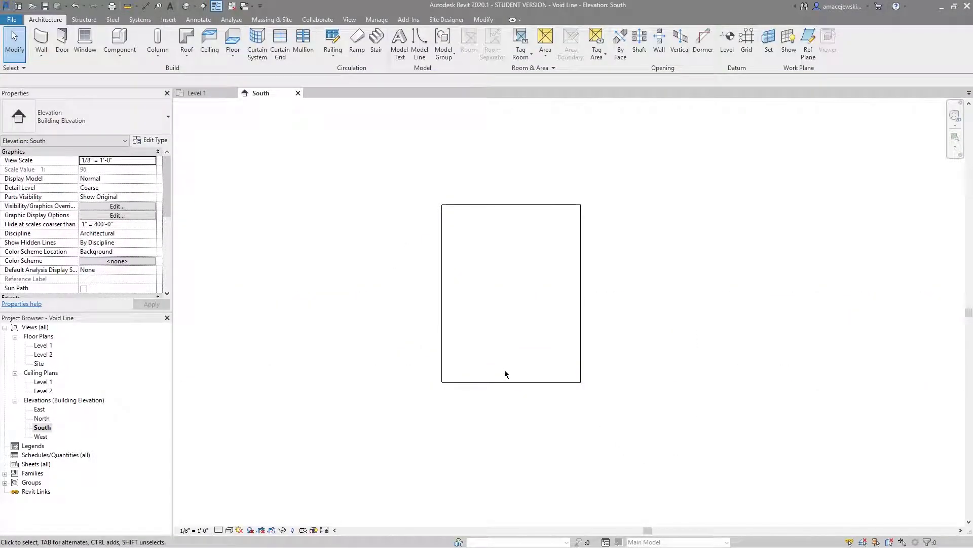
pyautogui.press('z')
pyautogui.press('f')
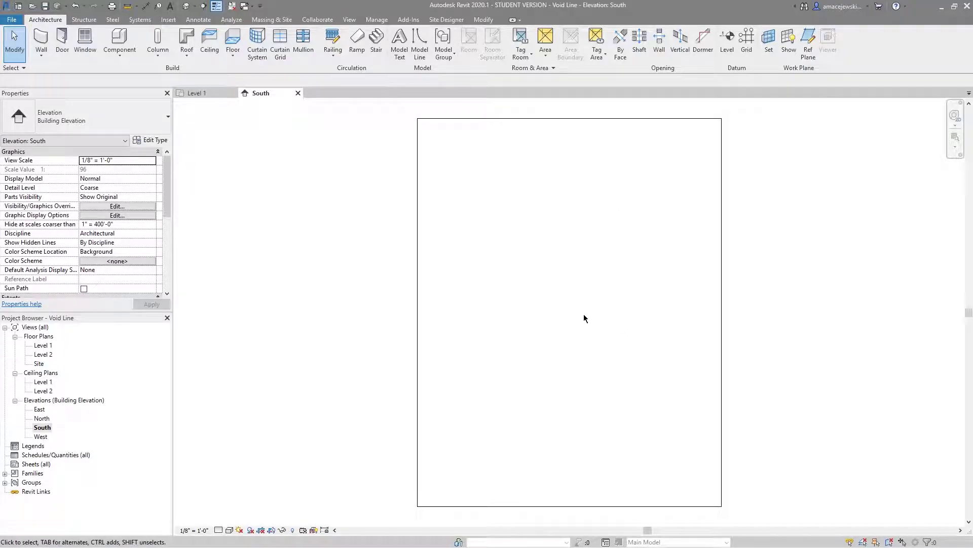
# Step: Start placing a component on the wall face, picked as its work plane
pyautogui.click(120, 41)
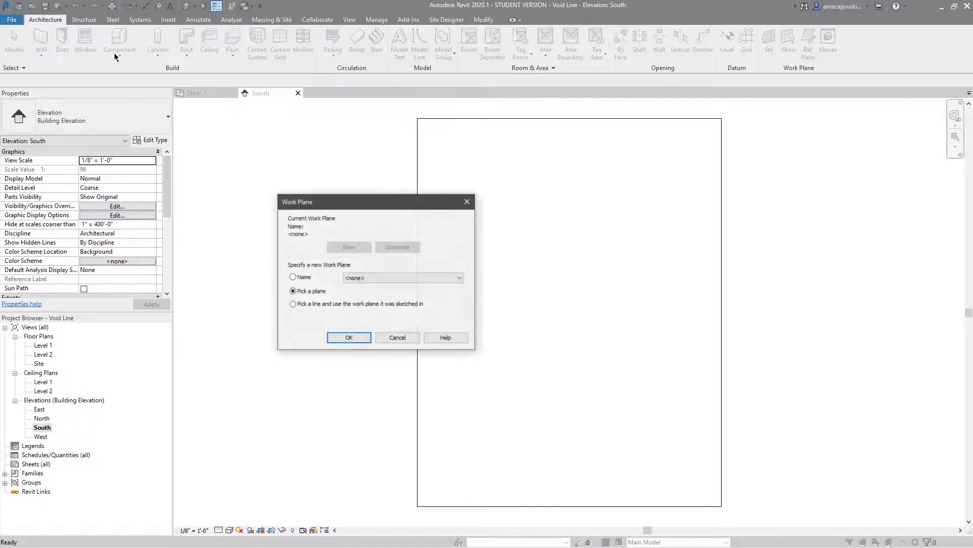
pyautogui.click(349, 338)
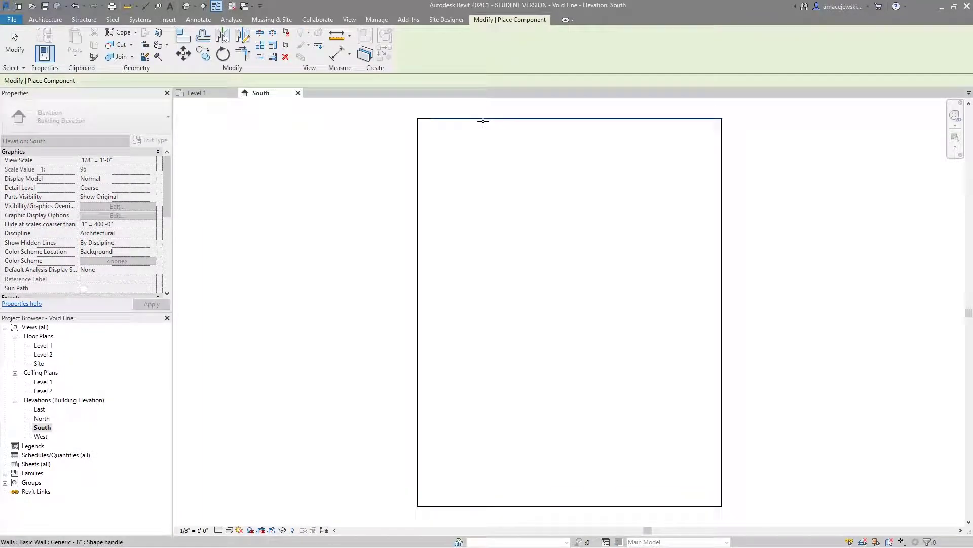
pyautogui.click(494, 150)
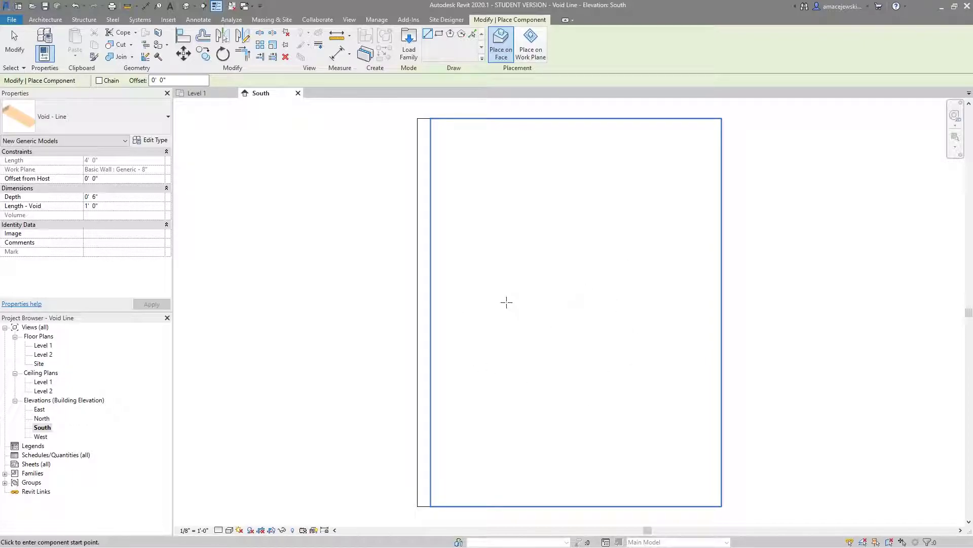
# Step: Draw a vertical void line, then a diagonal one rising from the lower left
pyautogui.click(654, 460)
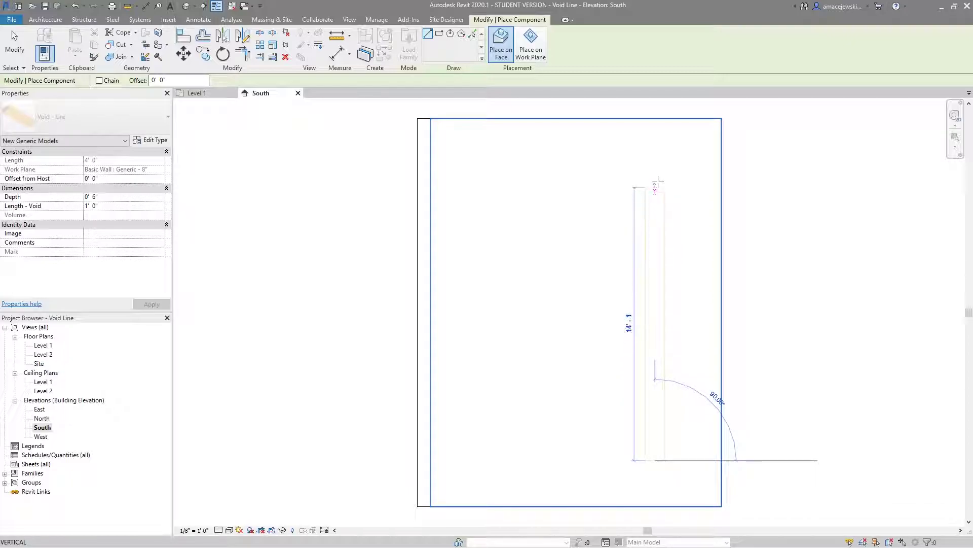
pyautogui.click(655, 182)
pyautogui.click(459, 423)
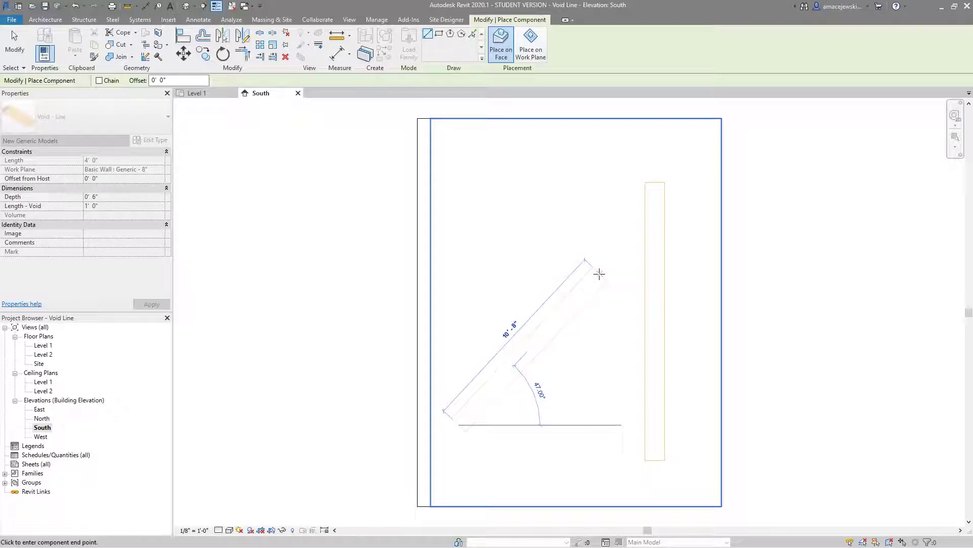
pyautogui.click(599, 285)
pyautogui.press('Escape')
pyautogui.press('Escape')
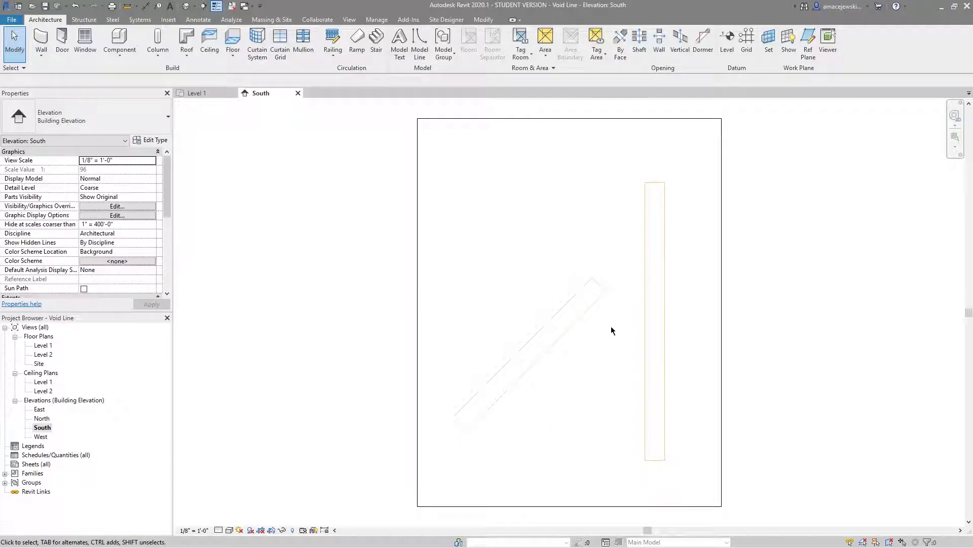
# Step: Check the vertical void, deselect it, and bring up the Modify geometry tools
pyautogui.click(645, 344)
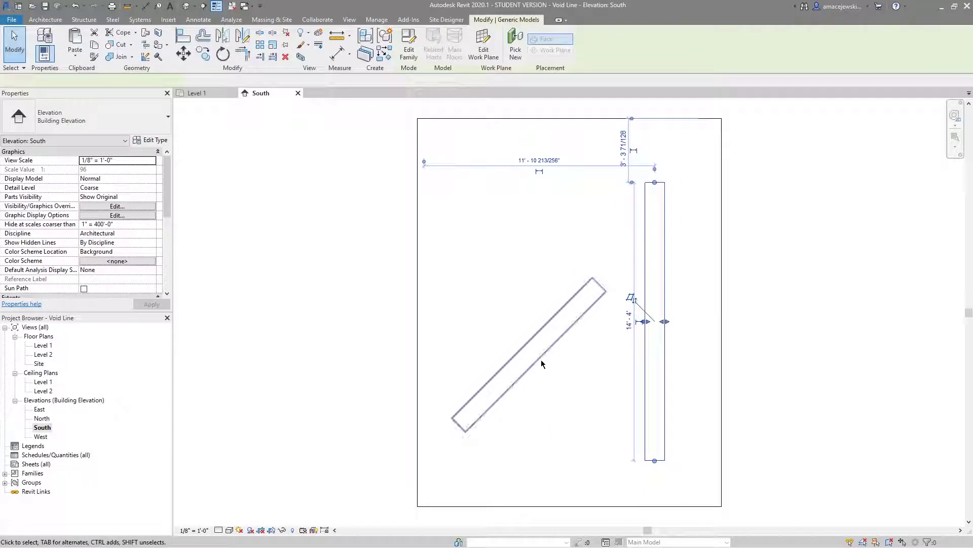
pyautogui.click(580, 348)
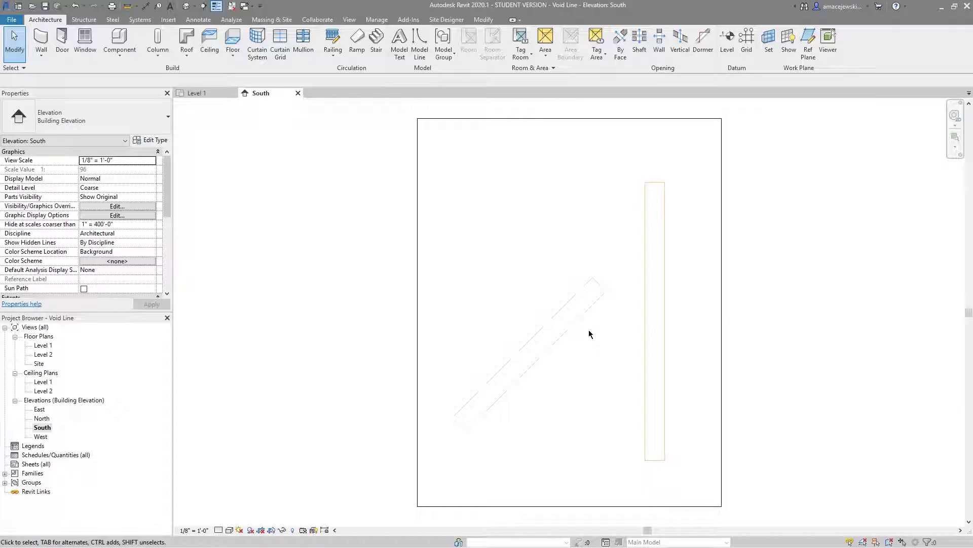
pyautogui.press('3')
pyautogui.press('d')
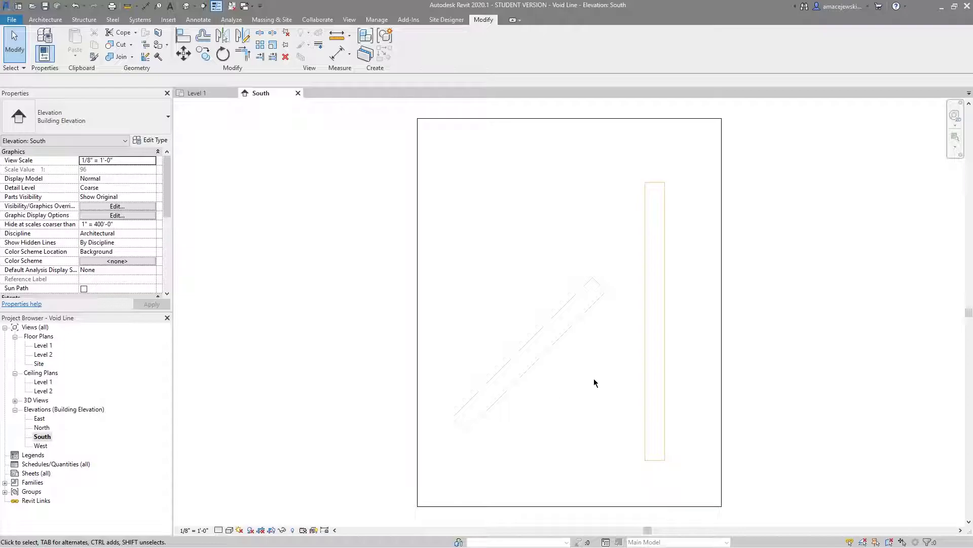
# Step: Cut the wall with the diagonal void using Cut Geometry, then select that void
pyautogui.click(118, 44)
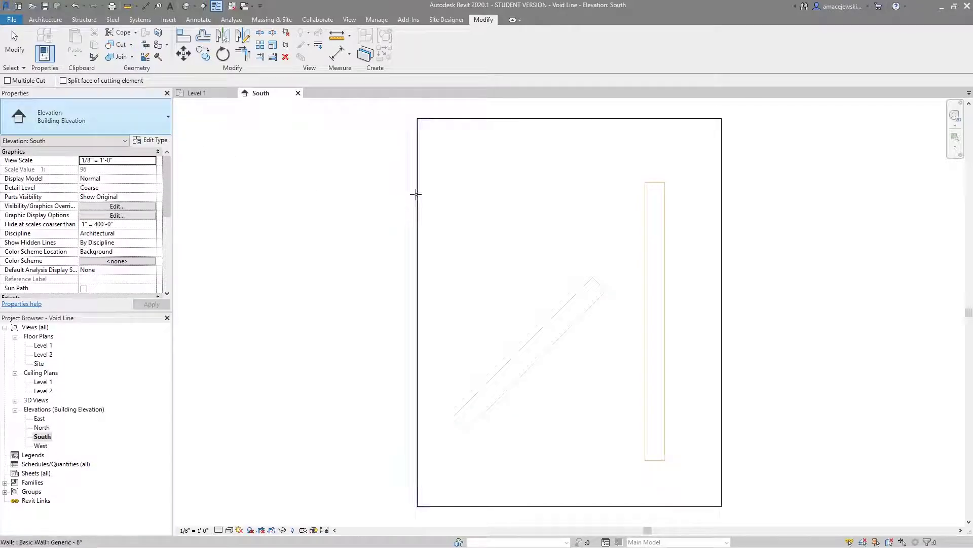
pyautogui.click(571, 120)
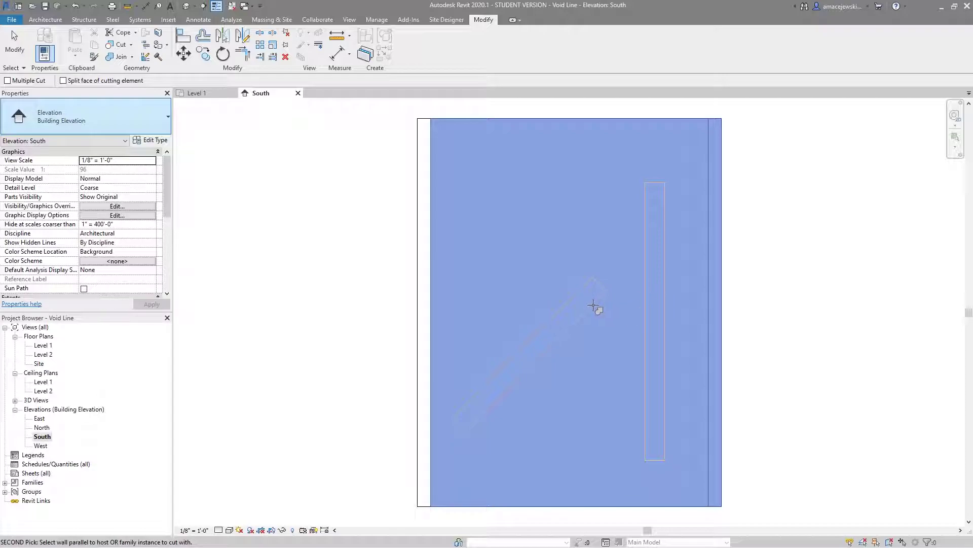
pyautogui.click(579, 321)
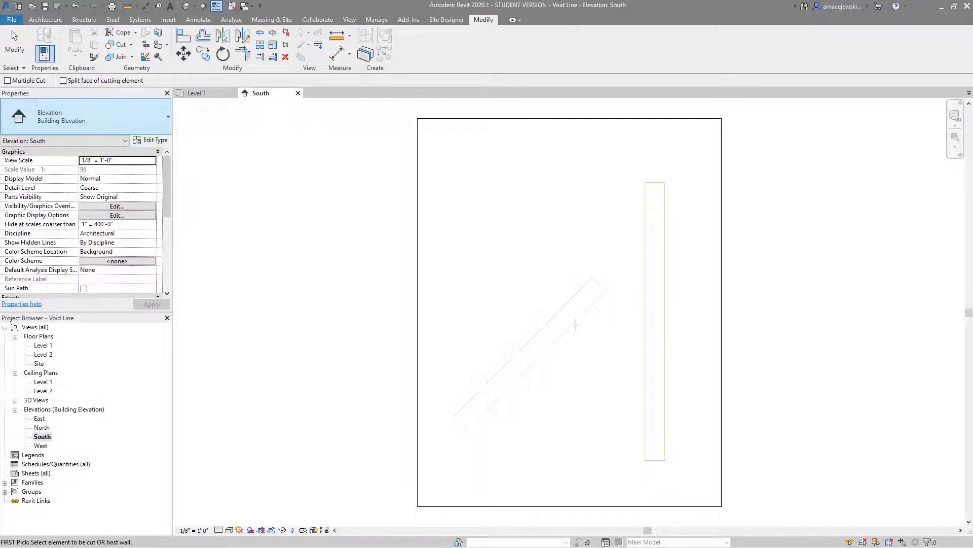
pyautogui.press('Escape')
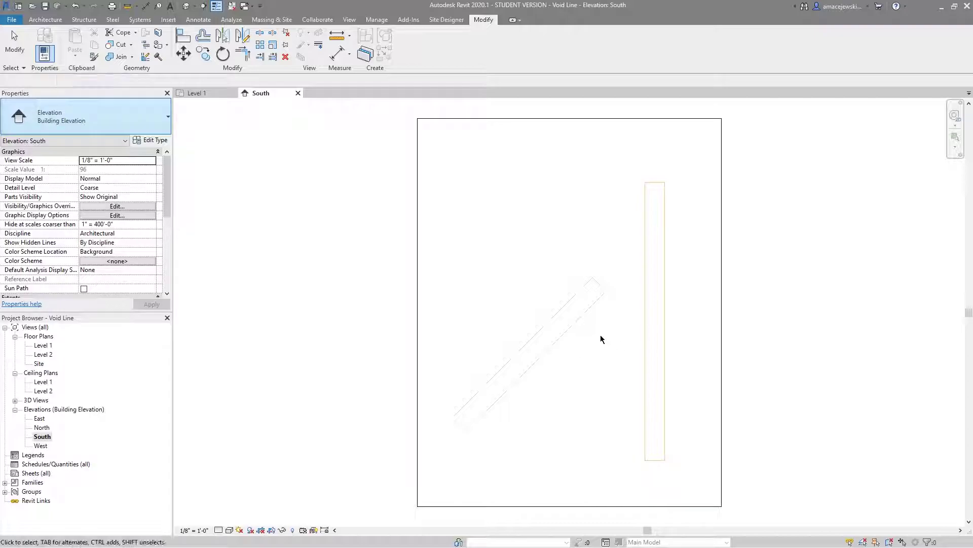
pyautogui.click(545, 349)
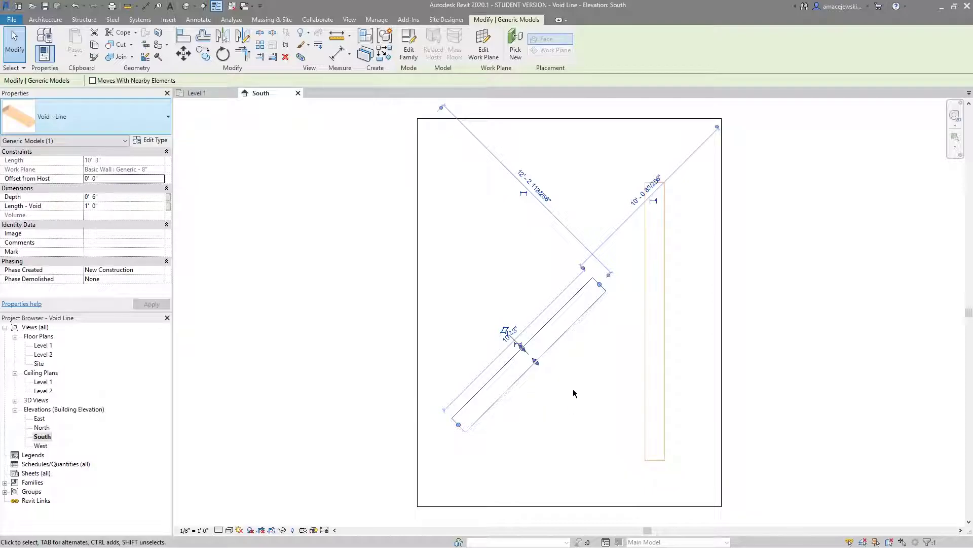
# Step: Edit the Void - Line family and enable Cut with Voids When Loaded
pyautogui.click(586, 364)
pyautogui.click(547, 350)
pyautogui.click(408, 51)
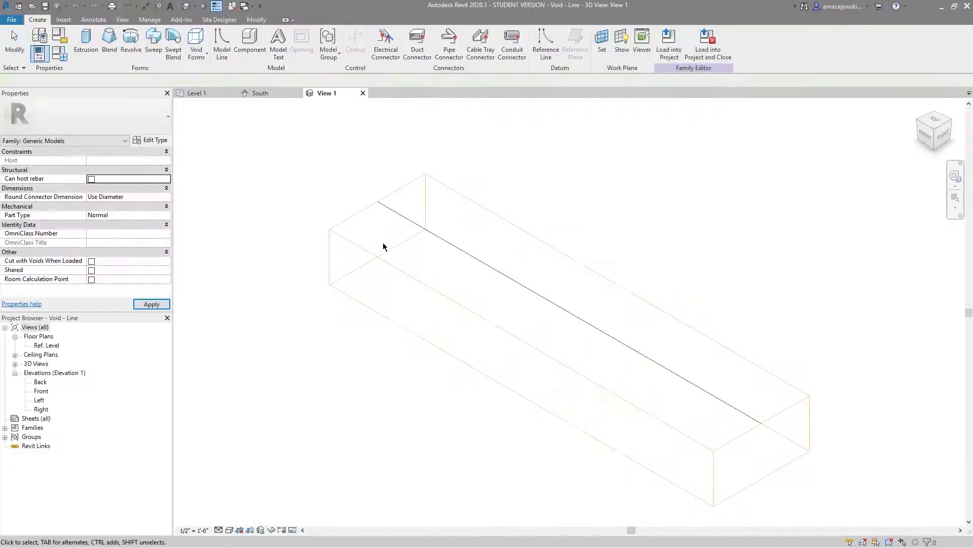
pyautogui.scroll(-1, 318, 238)
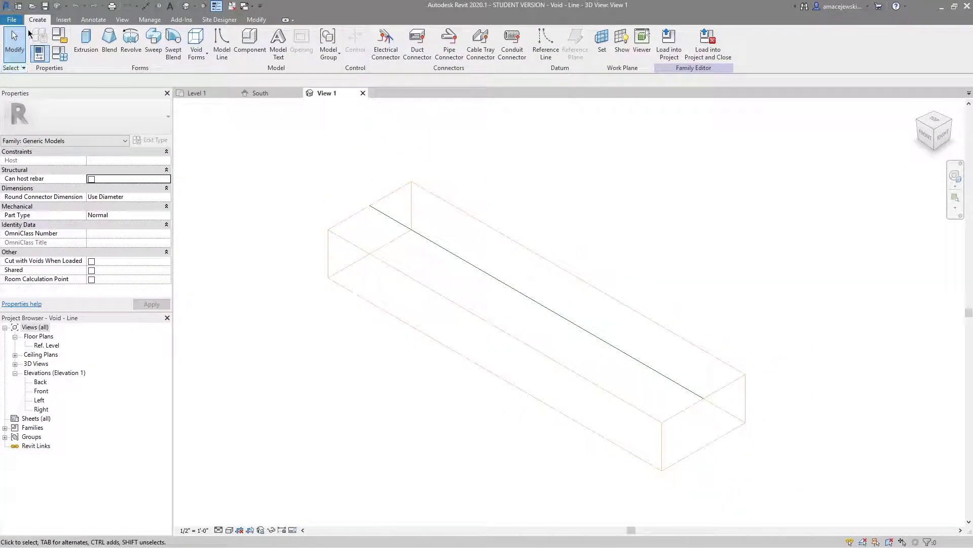
pyautogui.click(61, 34)
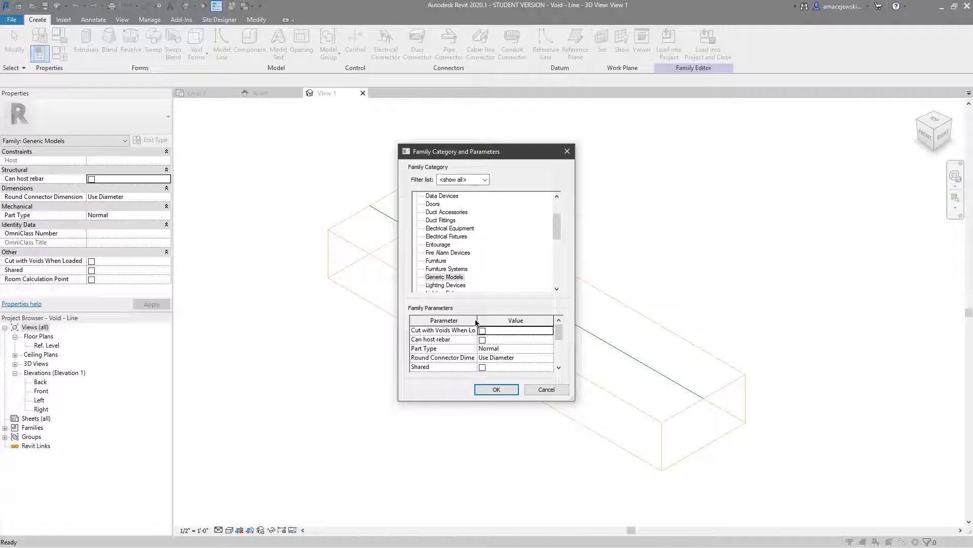
pyautogui.moveTo(478, 317); pyautogui.dragTo(495, 318)
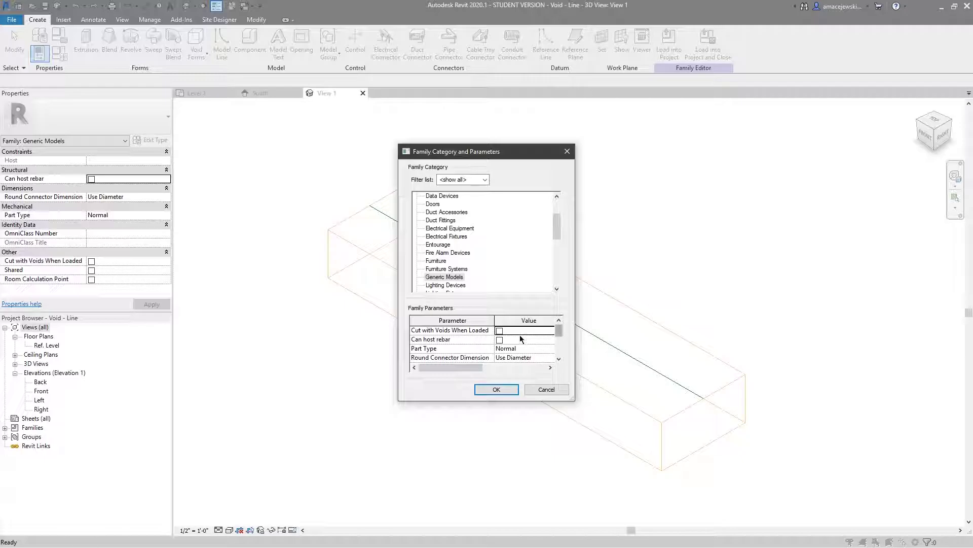
pyautogui.click(499, 331)
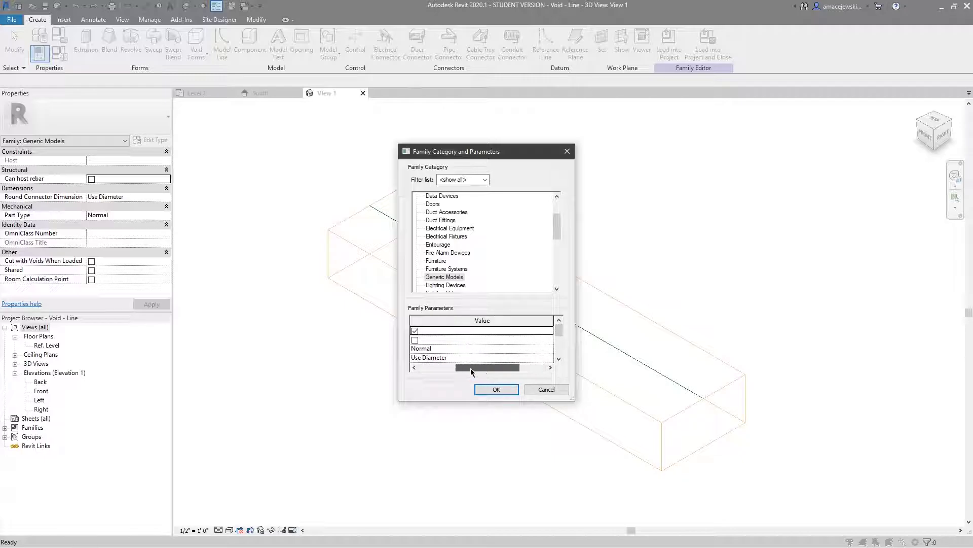
pyautogui.moveTo(495, 367); pyautogui.dragTo(431, 367)
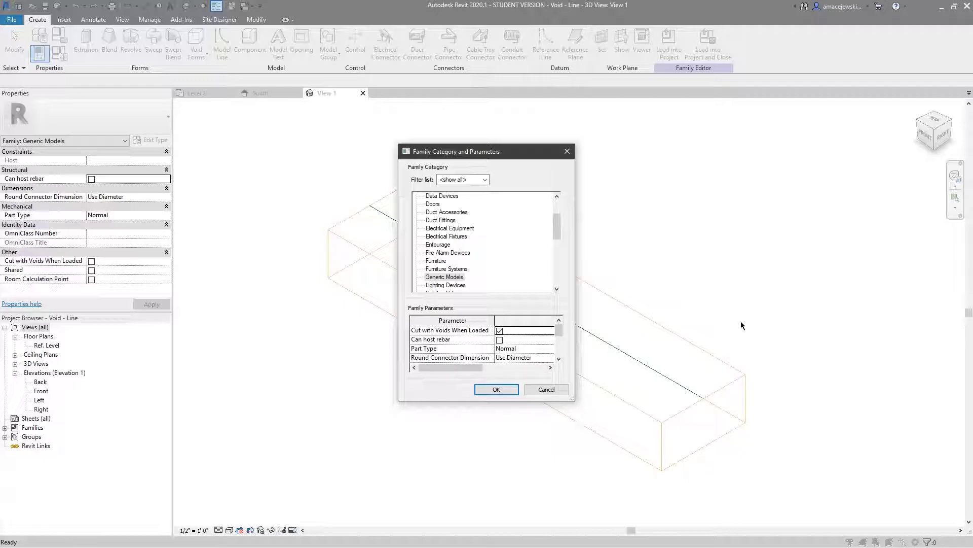
pyautogui.click(497, 388)
# Step: Save the family and reload it into the project, overwriting the existing version
pyautogui.hotkey('ctrl', 's')
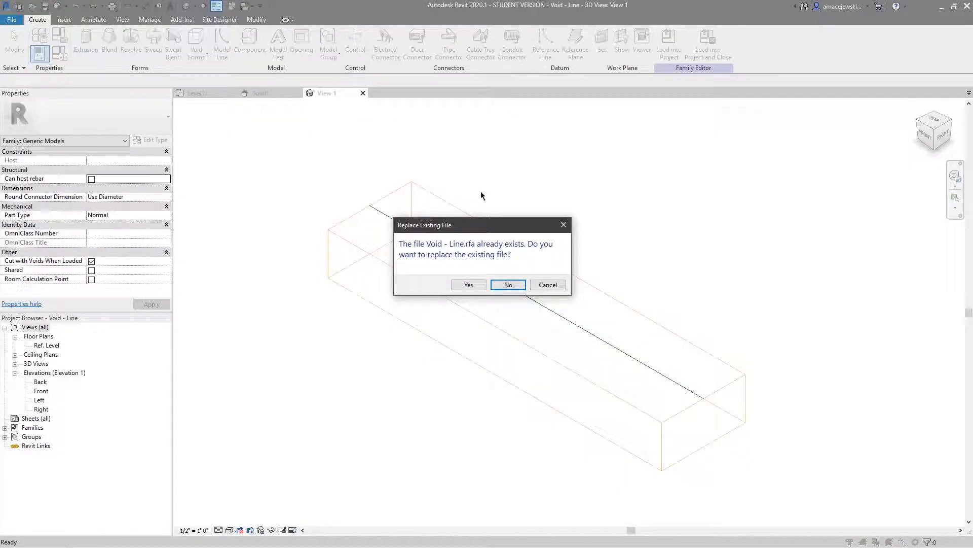
pyautogui.click(464, 283)
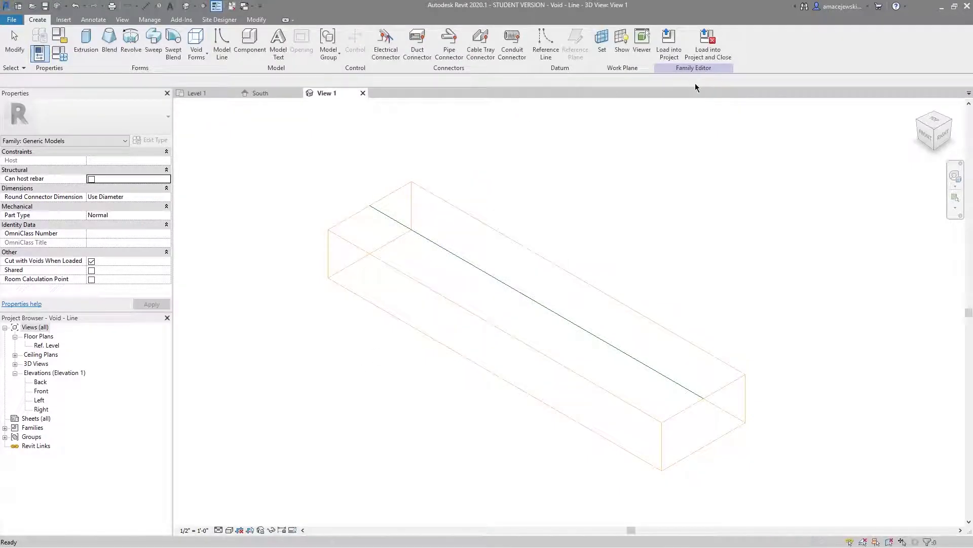
pyautogui.click(708, 46)
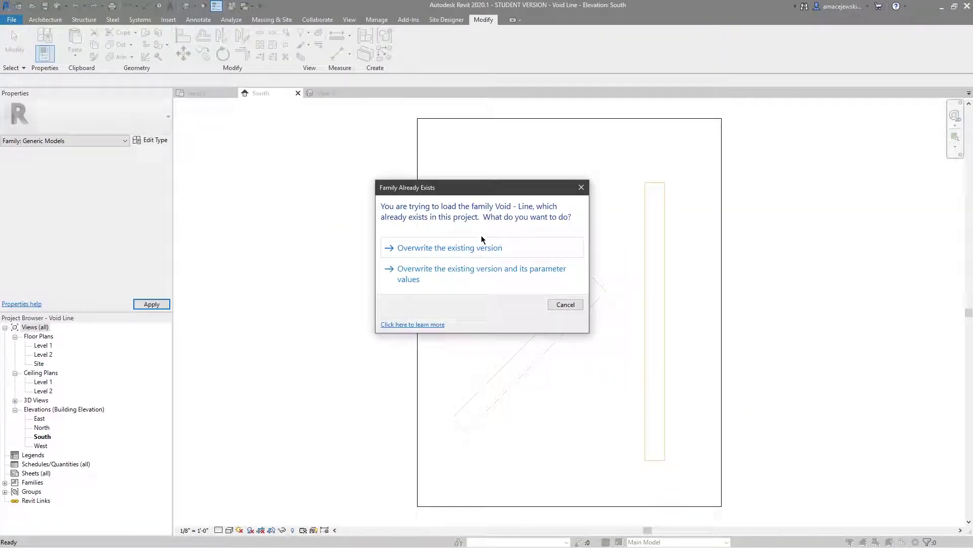
pyautogui.click(479, 244)
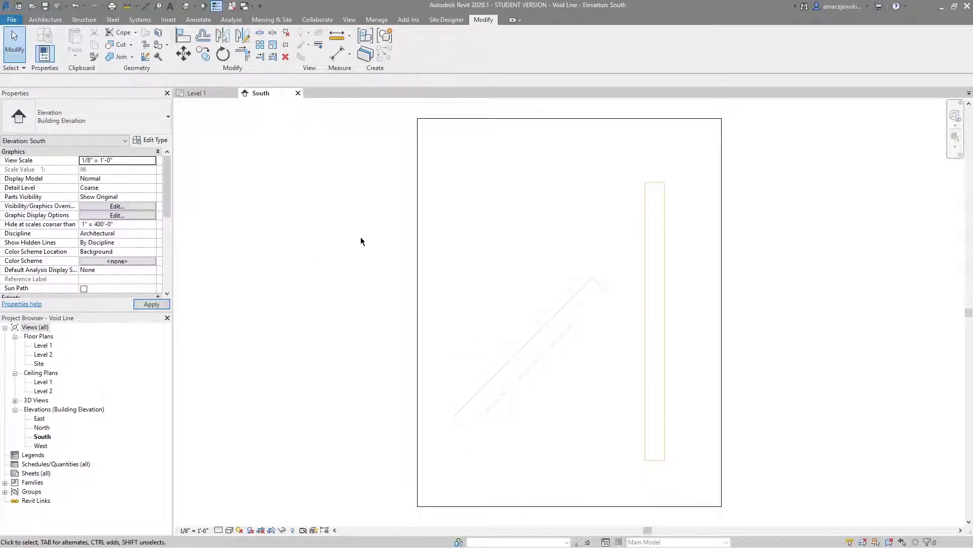
# Step: Cut the wall with the diagonal void and the vertical void using Cut Geometry
pyautogui.click(116, 44)
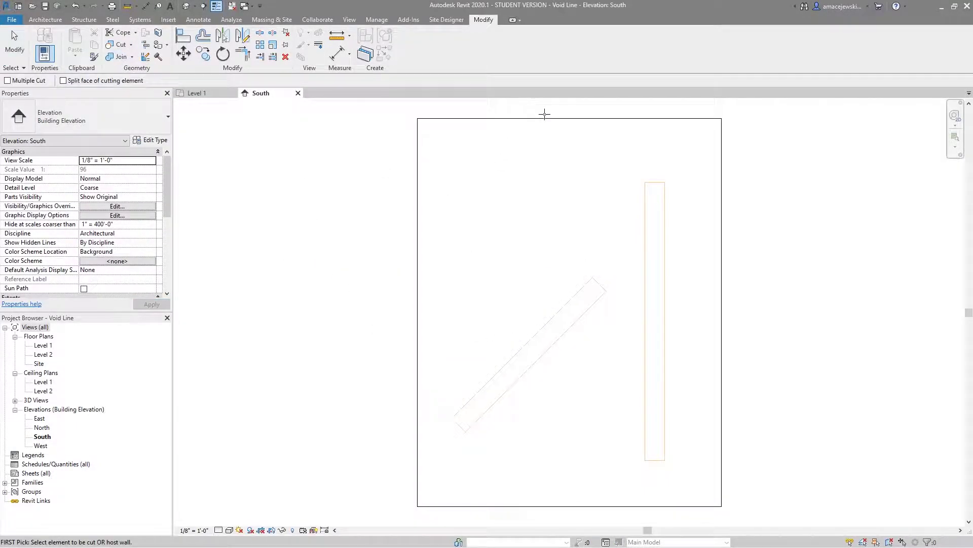
pyautogui.click(551, 121)
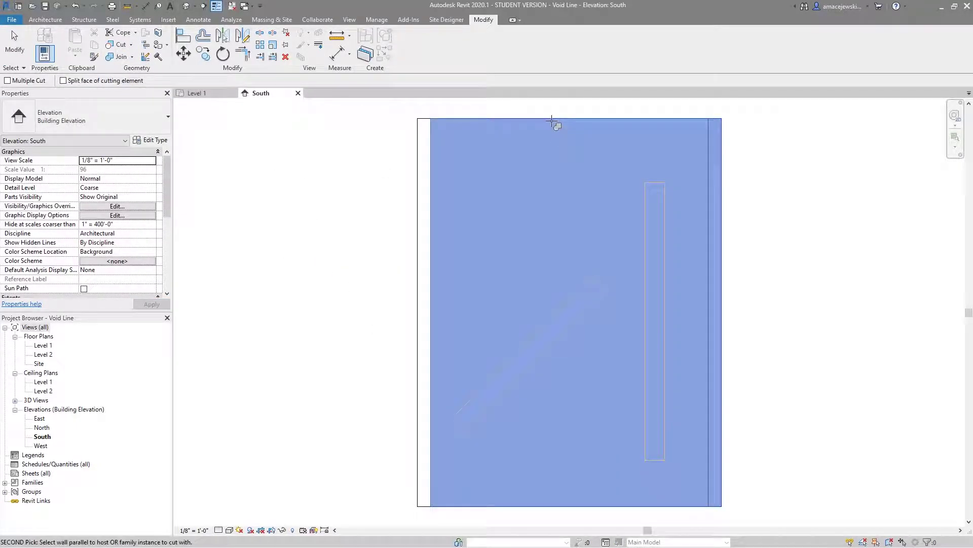
pyautogui.click(570, 303)
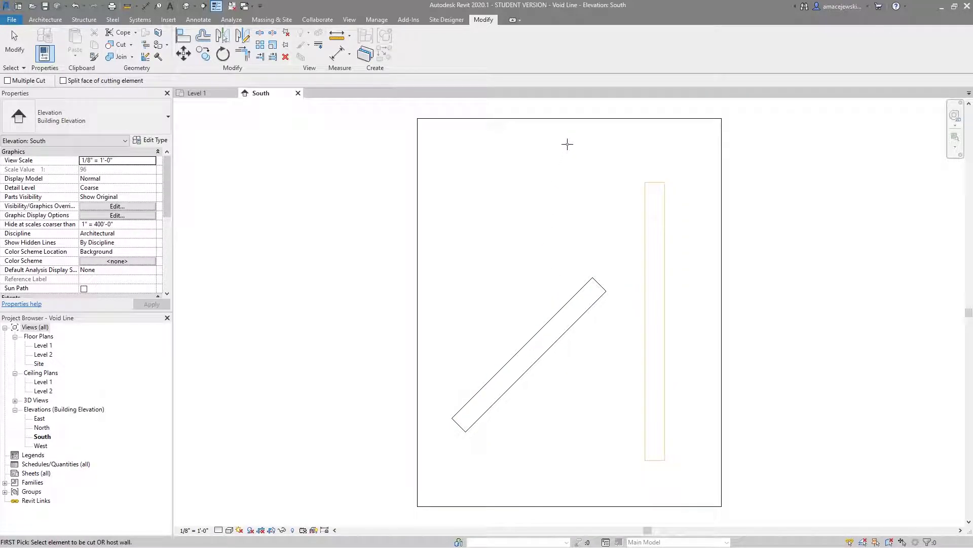
pyautogui.click(452, 119)
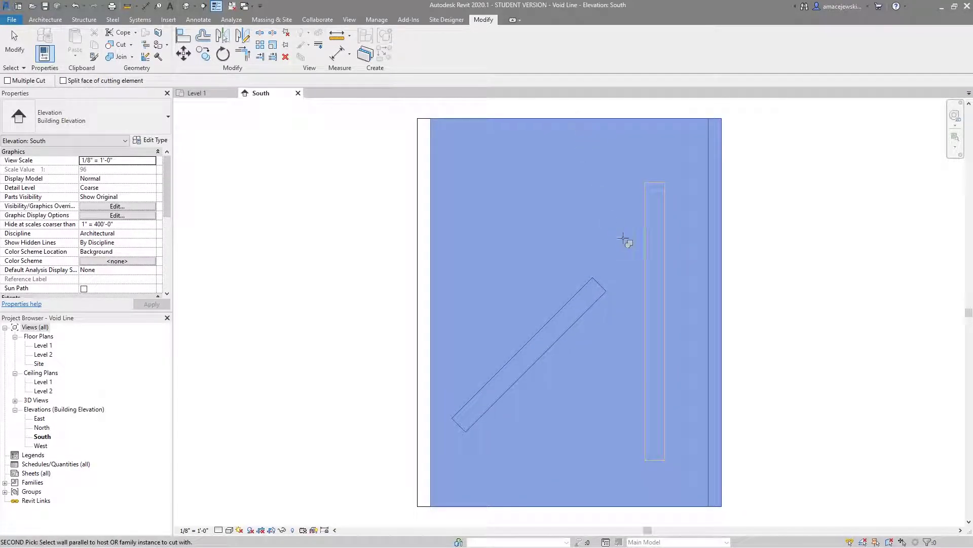
pyautogui.click(644, 243)
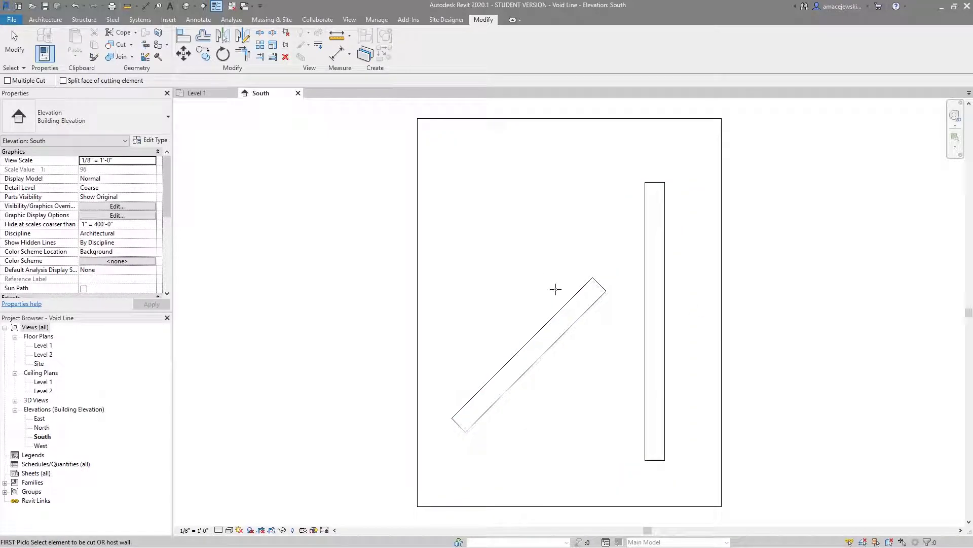
pyautogui.press('Escape')
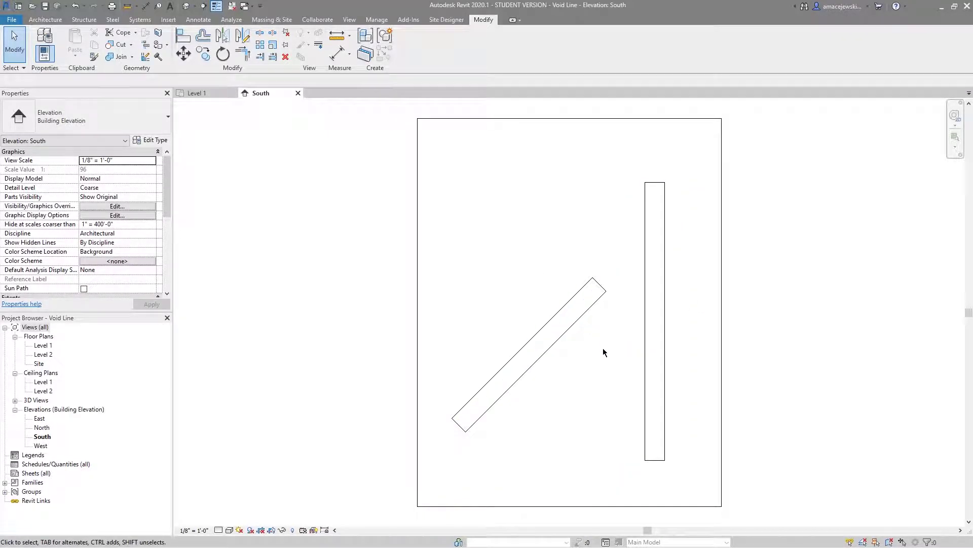
# Step: Drag the diagonal void's upper end to shorten it to 9' 11"
pyautogui.click(557, 345)
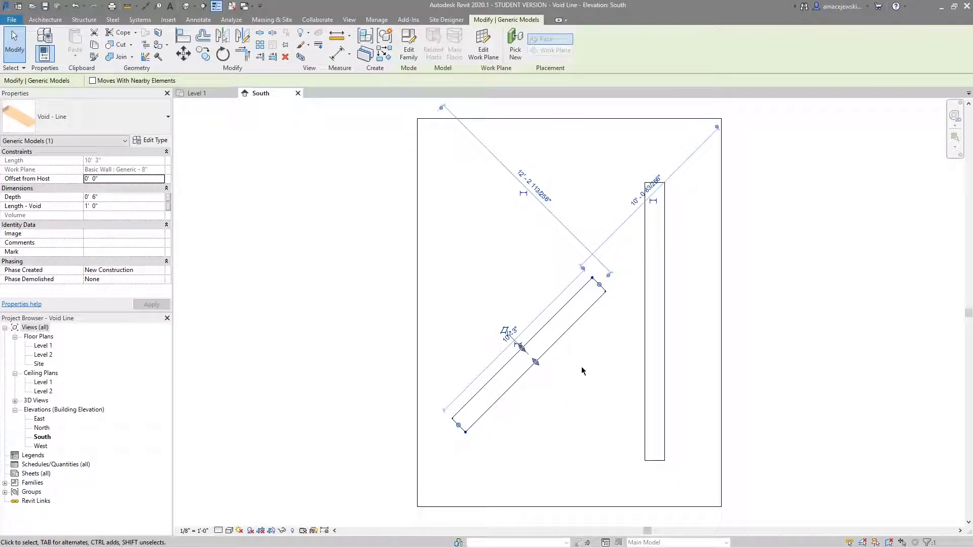
pyautogui.moveTo(601, 284)
pyautogui.mouseDown()
pyautogui.moveTo(545, 277)
pyautogui.moveTo(553, 292)
pyautogui.moveTo(610, 307)
pyautogui.moveTo(598, 287)
pyautogui.mouseUp()
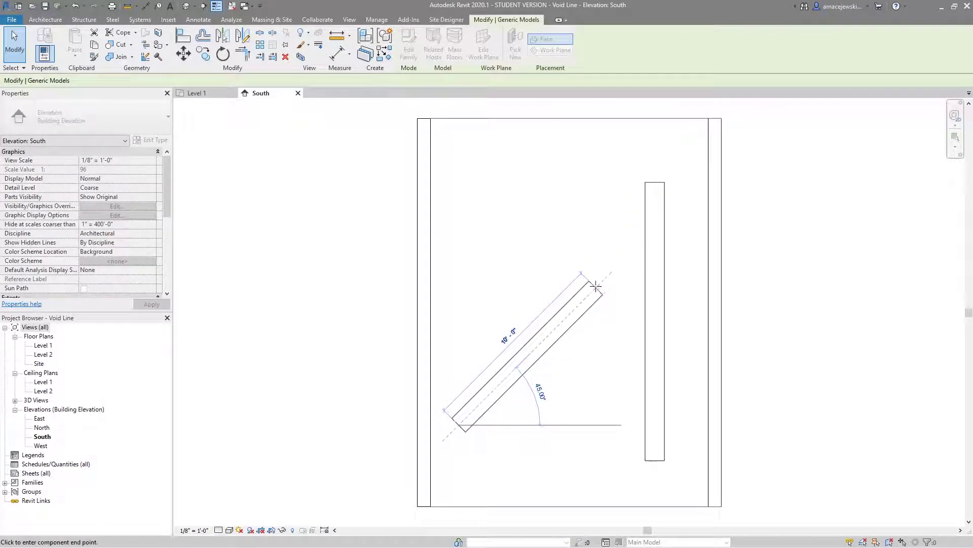
pyautogui.click(604, 334)
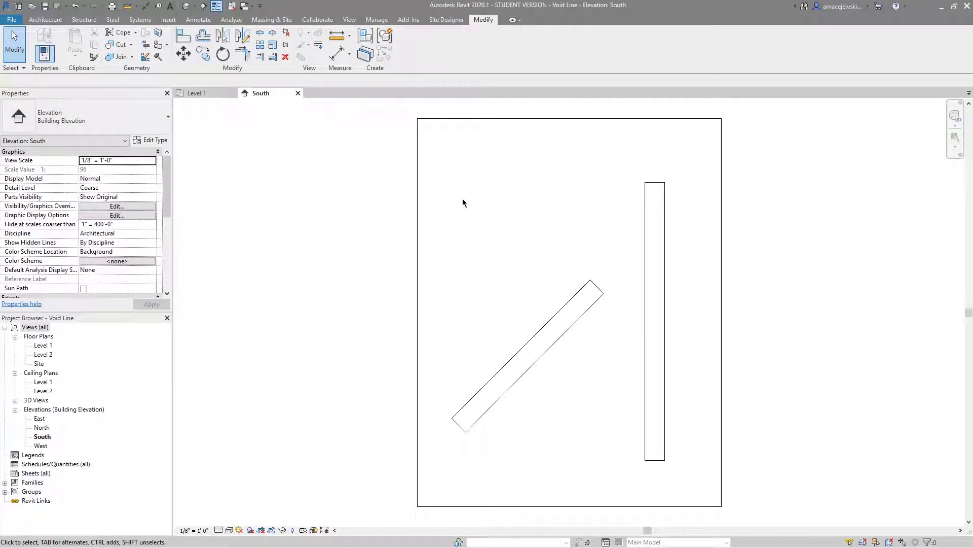
# Step: In the 3D view, raise the diagonal void's top end to make it steeper
pyautogui.click(187, 5)
pyautogui.scroll(6, 632, 354)
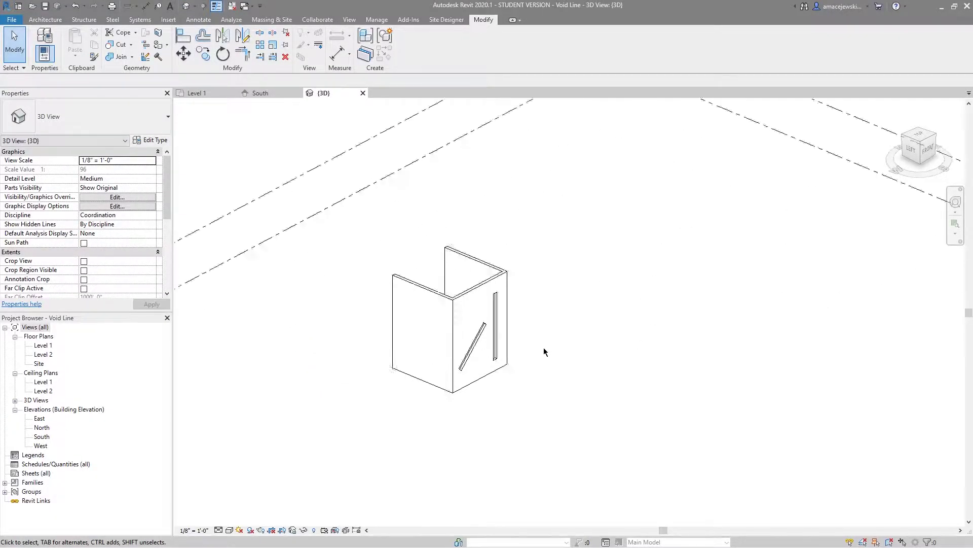
pyautogui.keyDown('shift'); pyautogui.moveTo(540, 348); pyautogui.dragTo(454, 360, button='middle'); pyautogui.keyUp('shift')
pyautogui.click(481, 385)
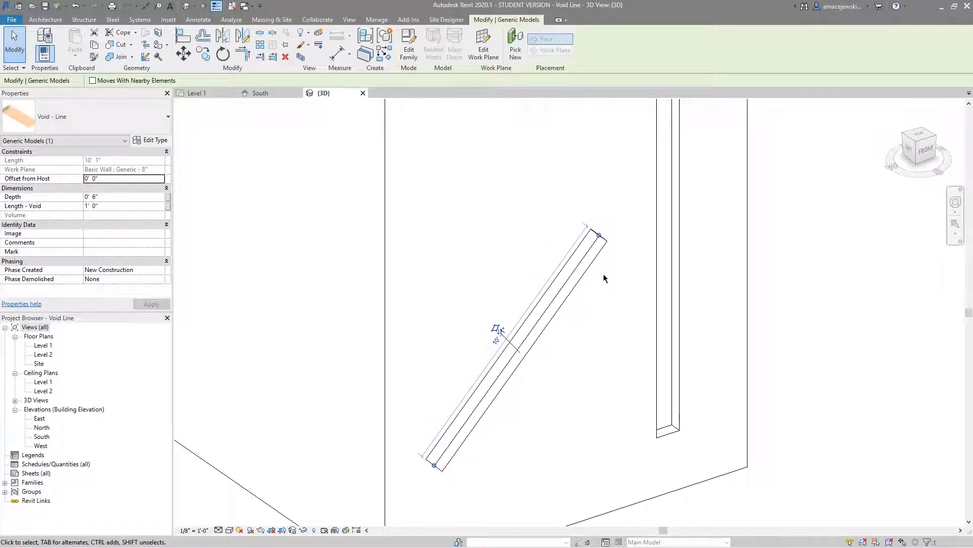
pyautogui.click(581, 229)
pyautogui.click(558, 212)
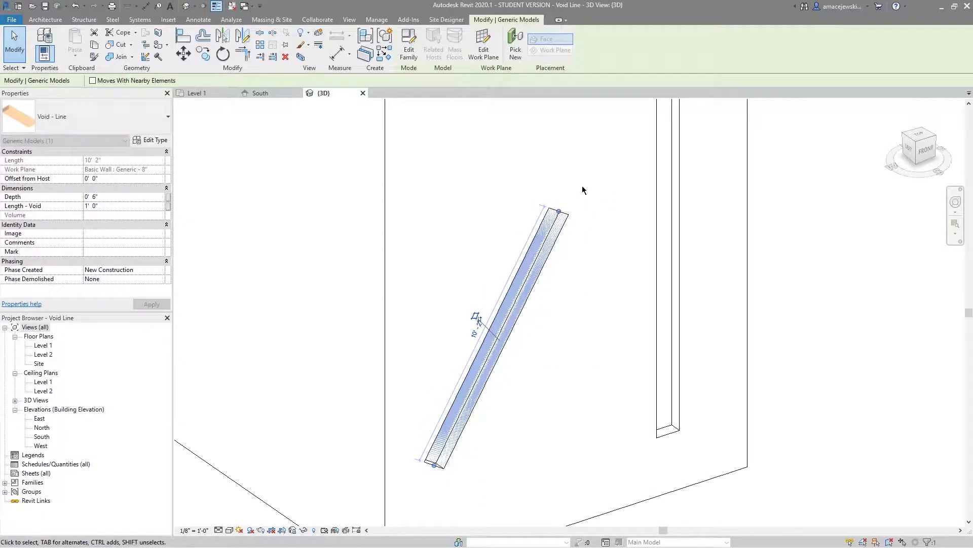
pyautogui.click(569, 253)
# Step: Extend the diagonal void's top end past the vertical slot to 14' 9"
pyautogui.click(526, 298)
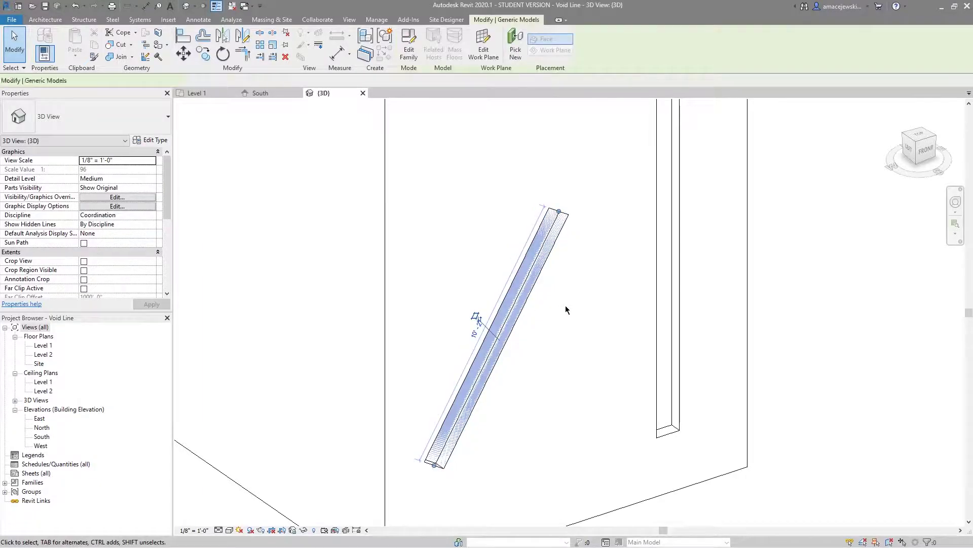
pyautogui.keyDown('shift'); pyautogui.moveTo(526, 298); pyautogui.dragTo(552, 284, button='middle'); pyautogui.keyUp('shift')
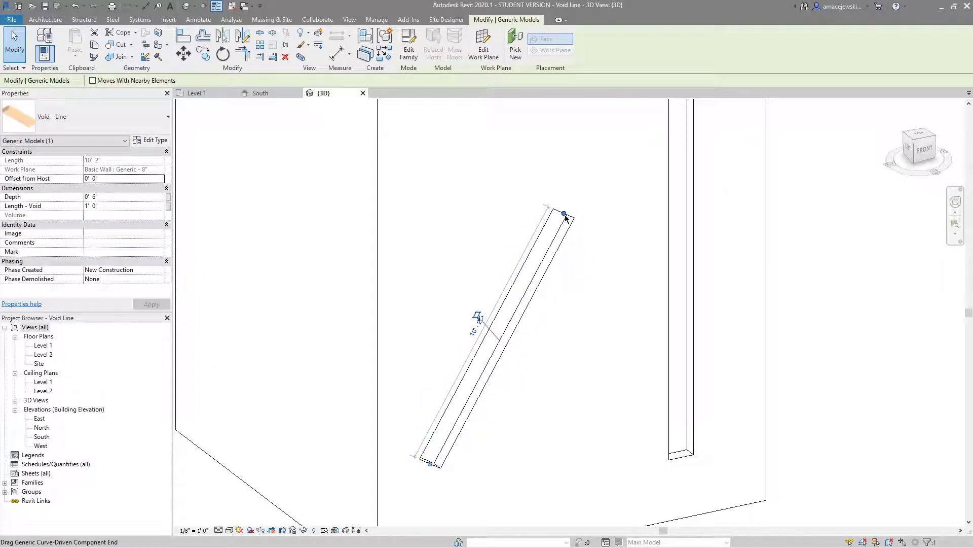
pyautogui.click(563, 213)
pyautogui.click(723, 183)
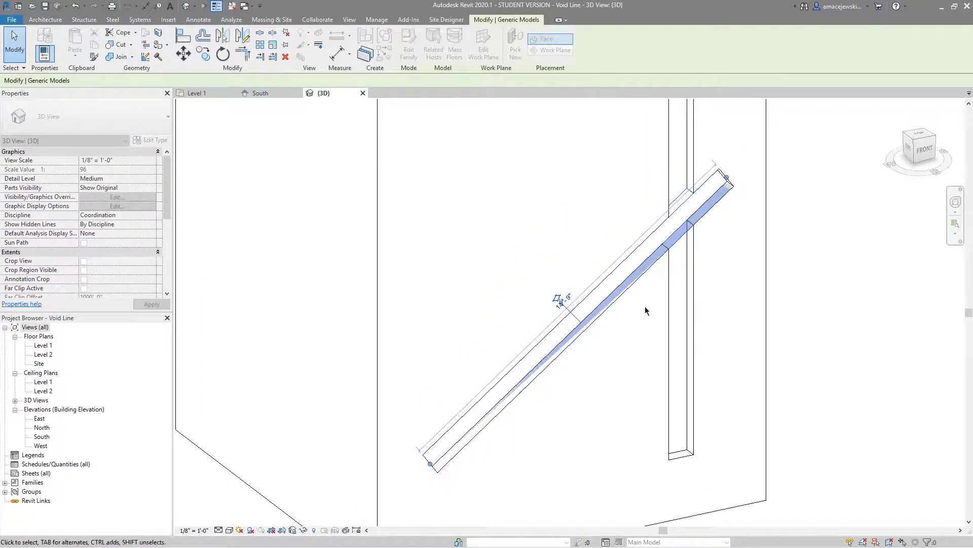
pyautogui.click(620, 333)
pyautogui.keyDown('shift'); pyautogui.moveTo(687, 323); pyautogui.dragTo(699, 287, button='middle'); pyautogui.keyUp('shift')
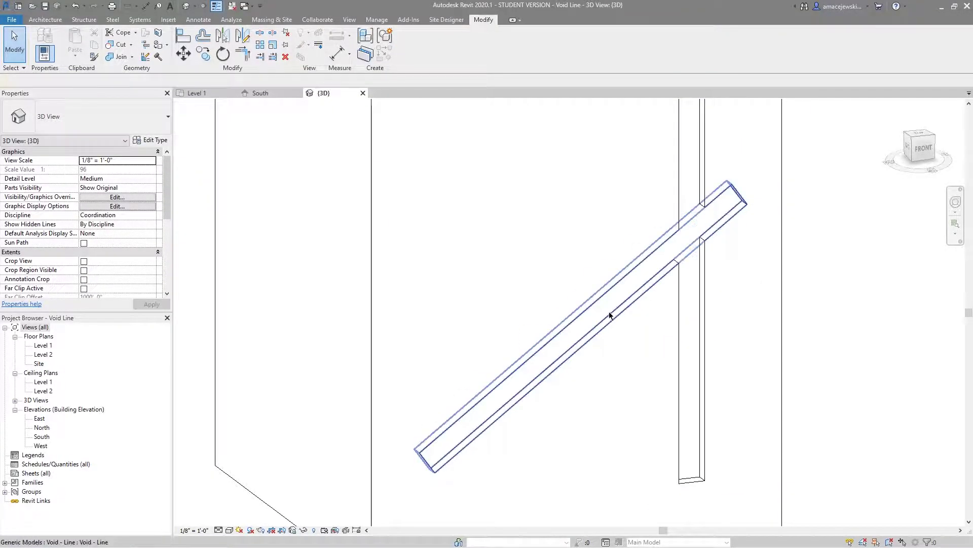
pyautogui.scroll(-3, 532, 312)
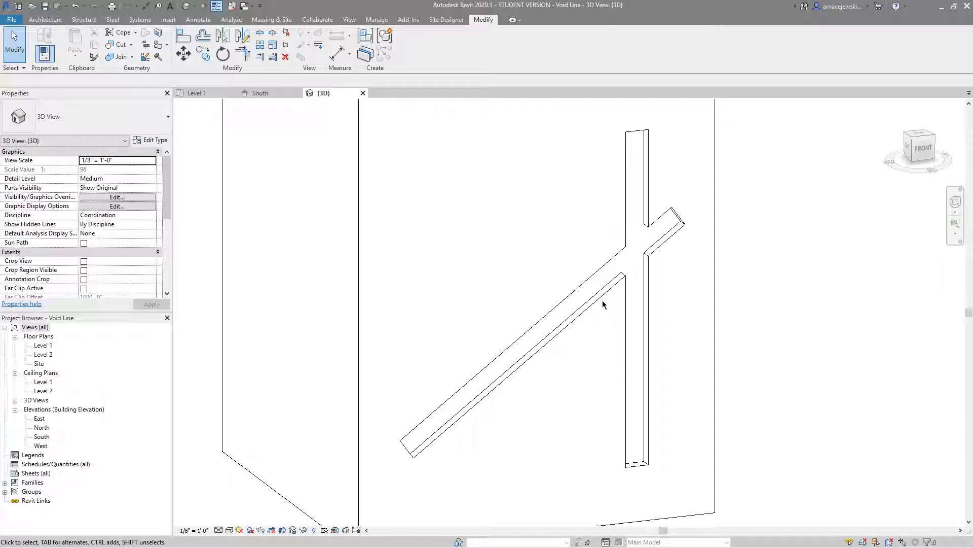
pyautogui.click(567, 324)
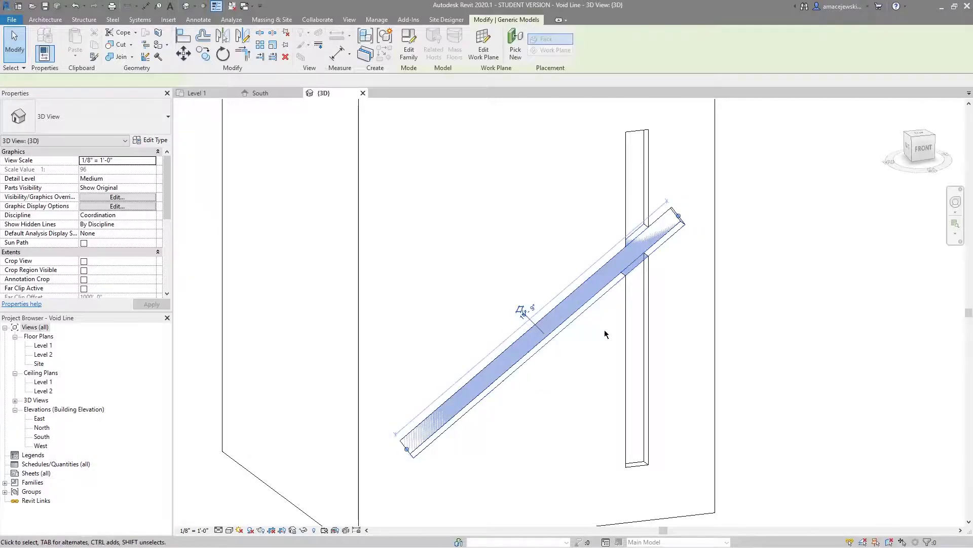
pyautogui.keyDown('shift'); pyautogui.moveTo(608, 333); pyautogui.dragTo(499, 308, button='middle'); pyautogui.keyUp('shift')
pyautogui.click(502, 370)
# Step: Set the diagonal void's Length - Void to 3' and inspect the wider cut
pyautogui.click(499, 308)
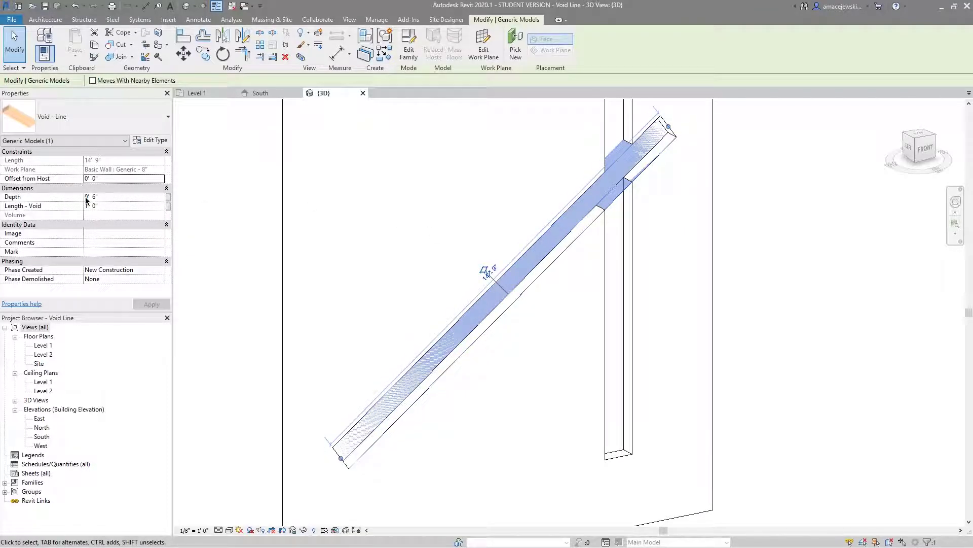
pyautogui.click(121, 206)
pyautogui.click(114, 205)
pyautogui.write('3')
pyautogui.press('Return')
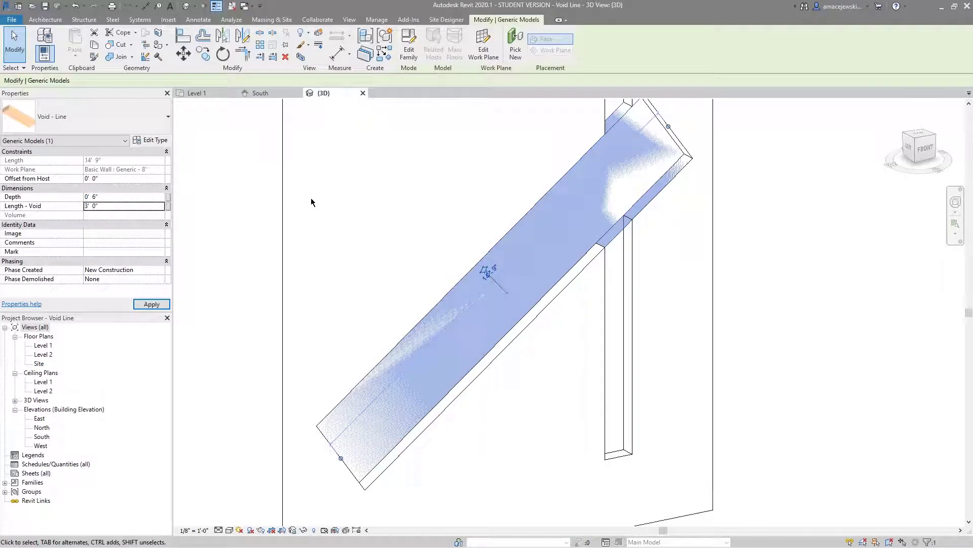
pyautogui.click(699, 242)
pyautogui.moveTo(640, 215); pyautogui.dragTo(644, 261, button='middle')
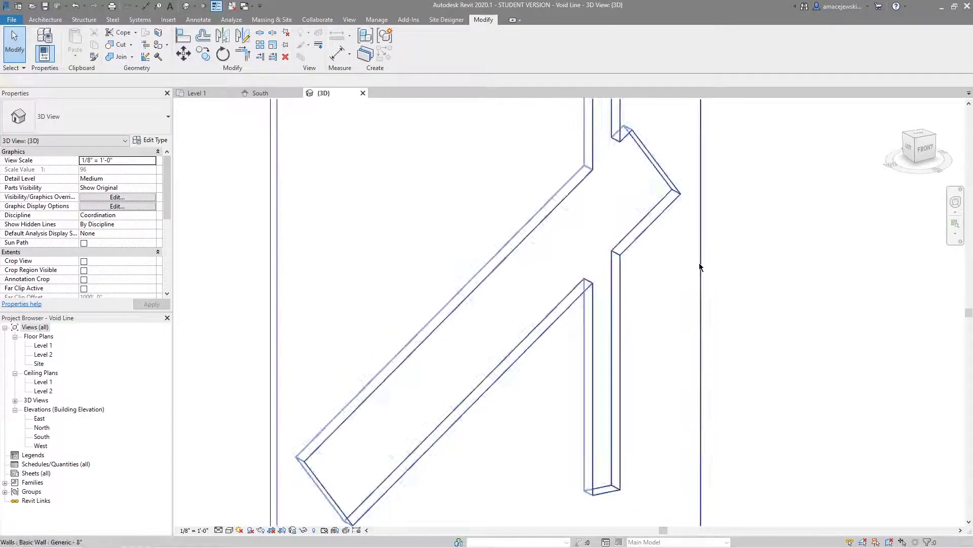
# Step: Set the diagonal void's Depth to 0' 3", inspect it, then undo the last change
pyautogui.click(613, 330)
pyautogui.click(115, 197)
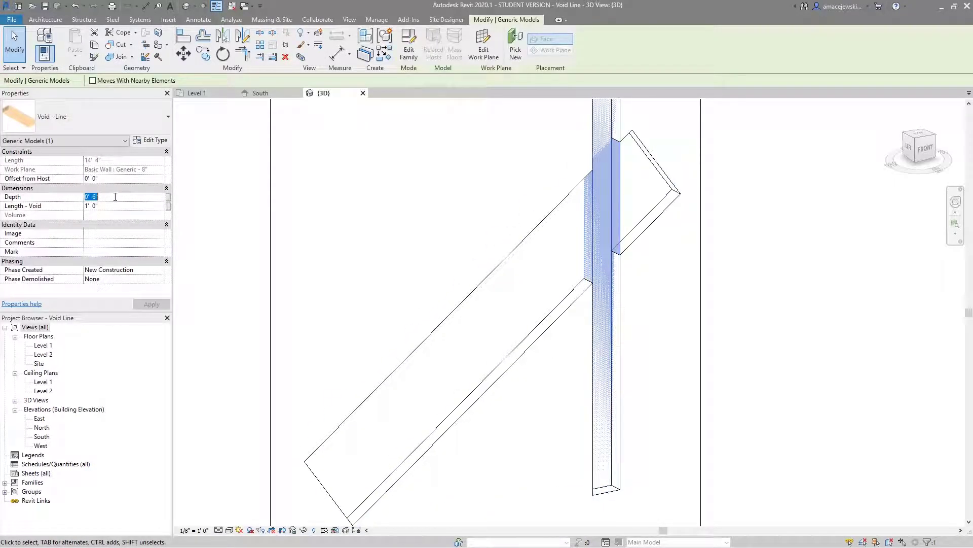
pyautogui.write('.25')
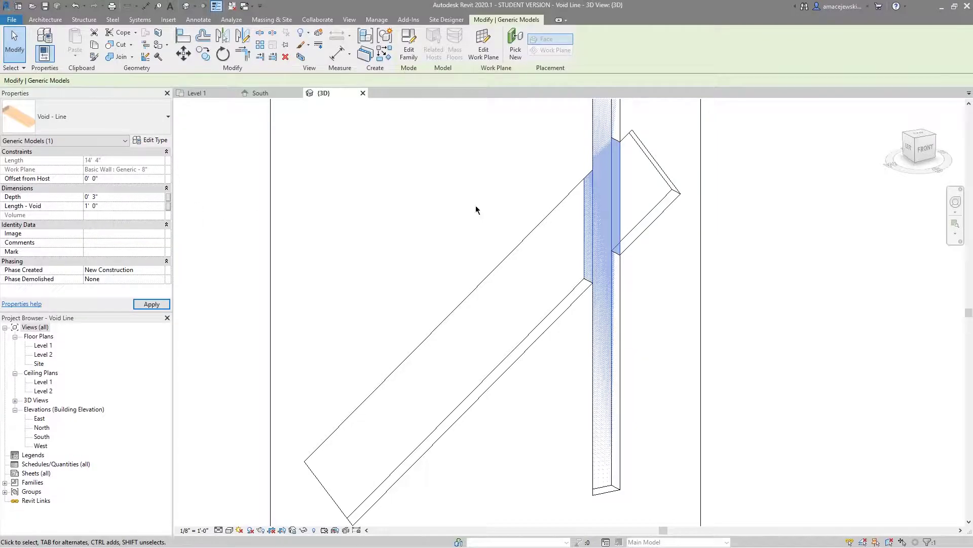
pyautogui.click(731, 230)
pyautogui.scroll(4, 603, 284)
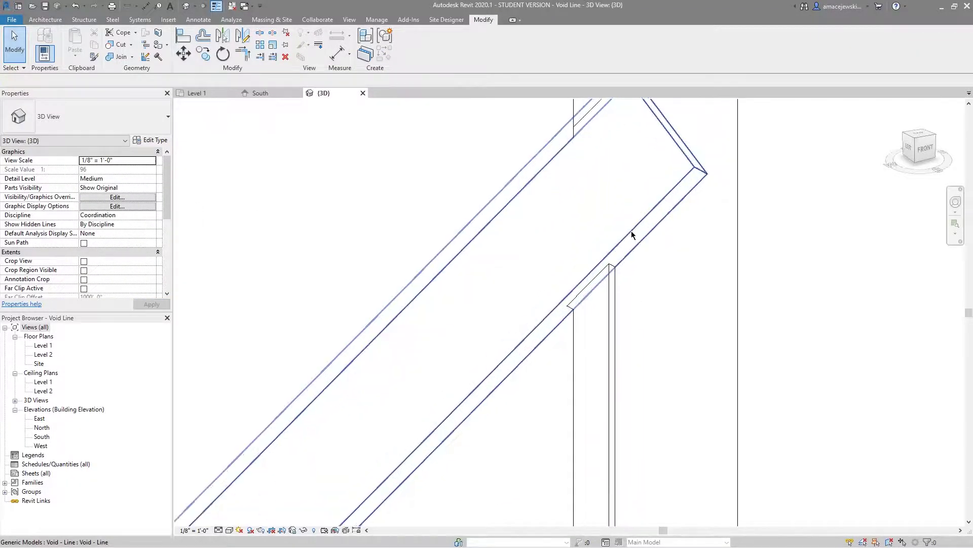
pyautogui.click(596, 285)
pyautogui.keyDown('shift'); pyautogui.moveTo(579, 265); pyautogui.dragTo(621, 272, button='middle'); pyautogui.keyUp('shift')
pyautogui.press('Escape')
pyautogui.scroll(-4, 608, 289)
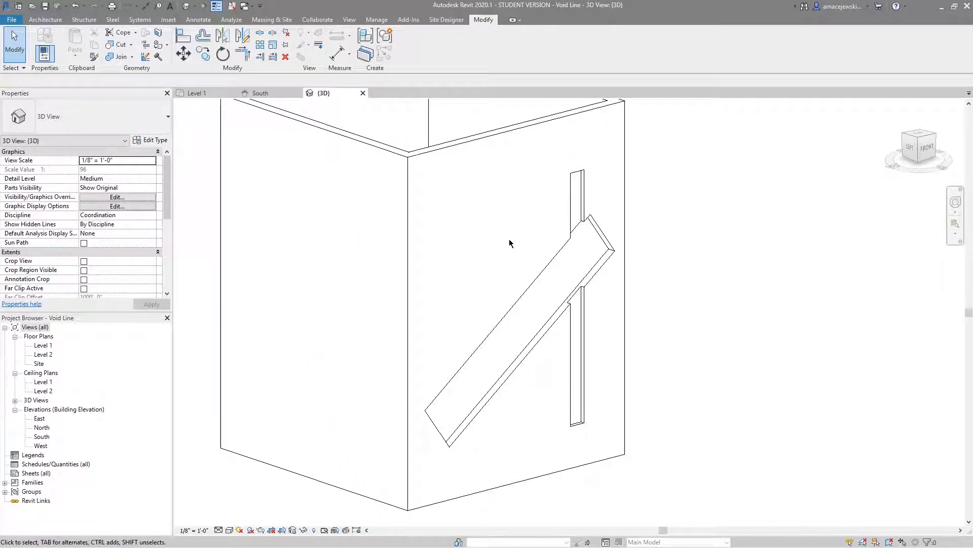
pyautogui.hotkey('ctrl', 'z')
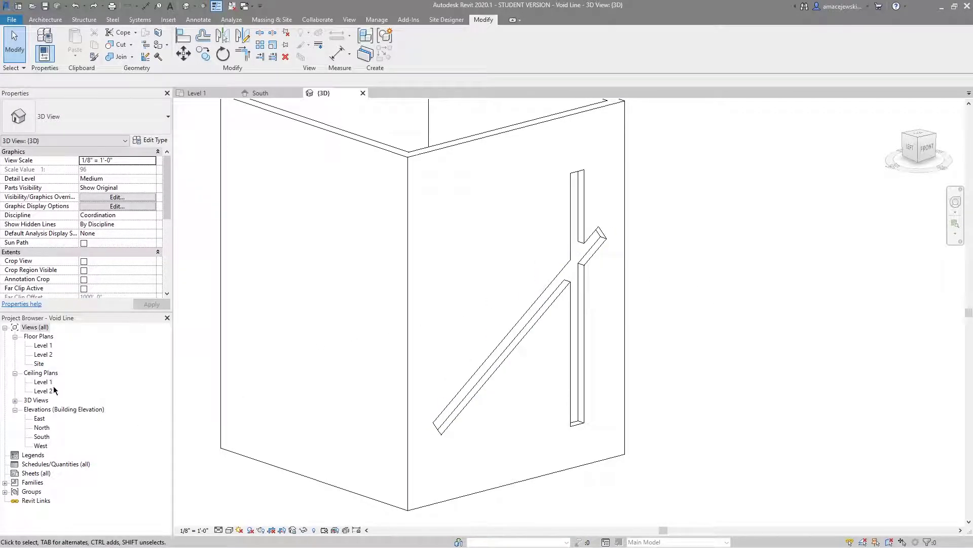
# Step: In the South elevation, drag the diagonal void's lower end level with its upper end to make it horizontal
pyautogui.click(259, 93)
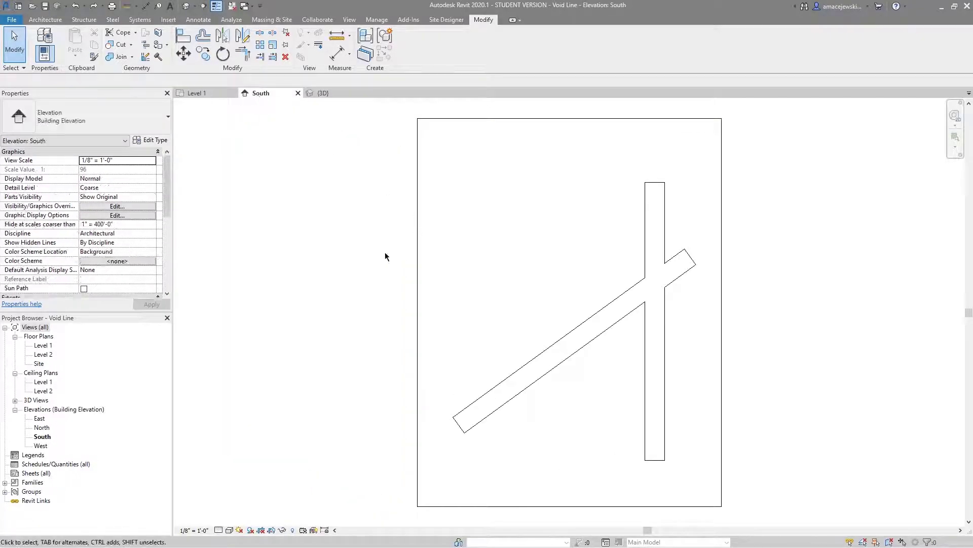
pyautogui.click(496, 395)
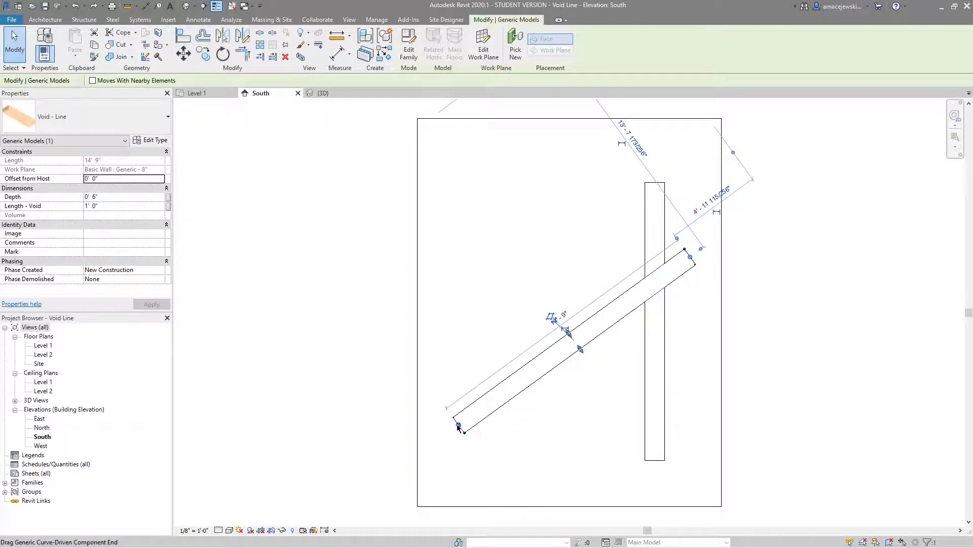
pyautogui.moveTo(461, 426); pyautogui.dragTo(427, 432)
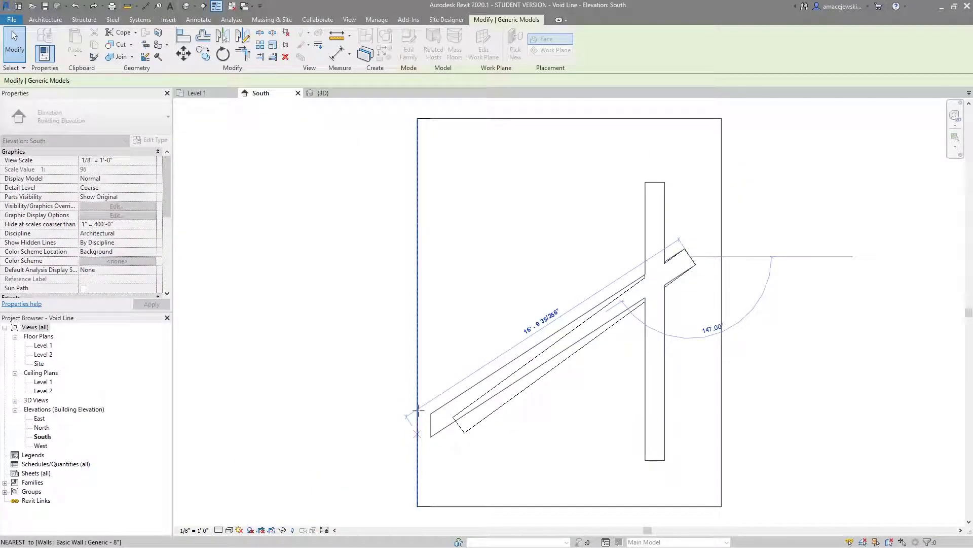
pyautogui.click(524, 257)
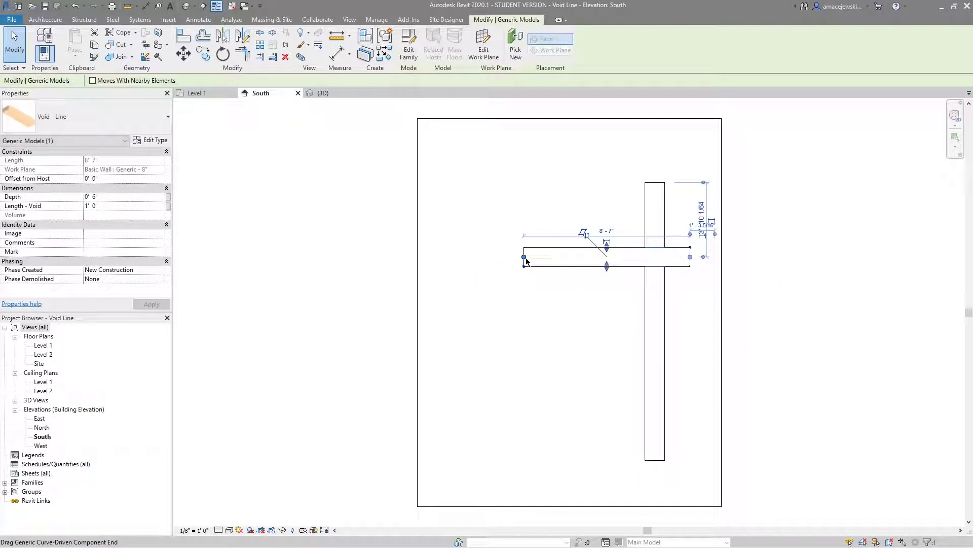
pyautogui.click(549, 306)
# Step: Extend the horizontal void left to the wall's edge, crossing the vertical slot
pyautogui.click(527, 261)
pyautogui.moveTo(524, 257); pyautogui.dragTo(417, 256)
pyautogui.click(507, 332)
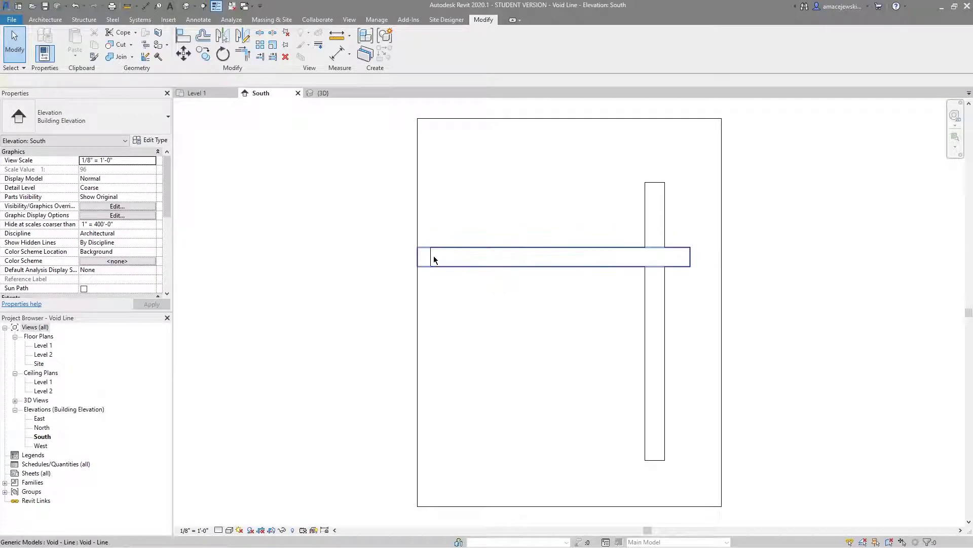
# Step: Switch to the 3D view of the joined walls
pyautogui.click(421, 144)
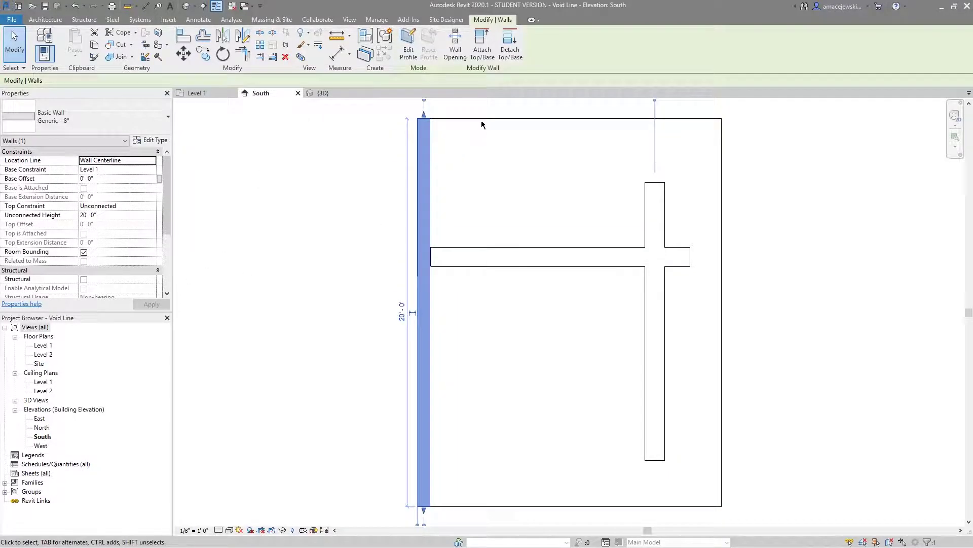
pyautogui.click(321, 96)
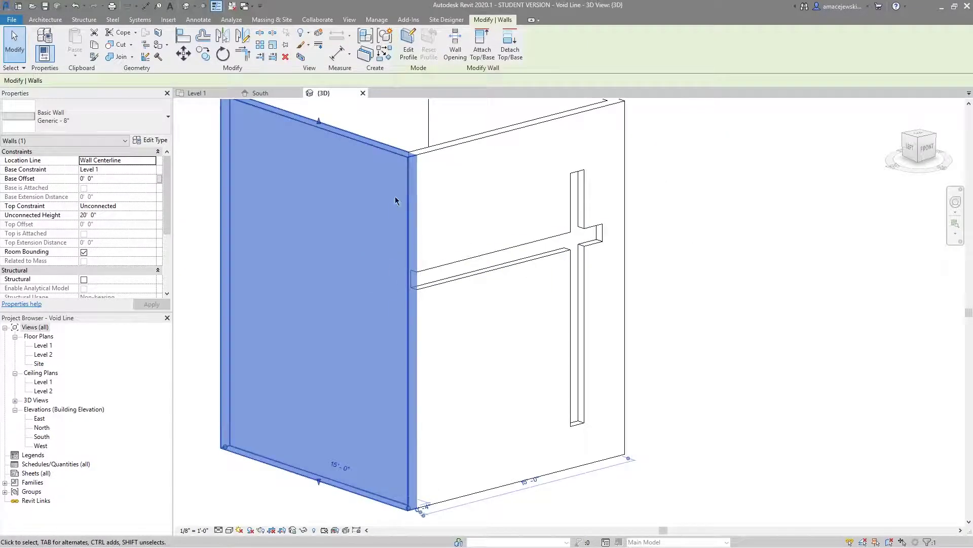
pyautogui.press('Escape')
pyautogui.scroll(3, 416, 287)
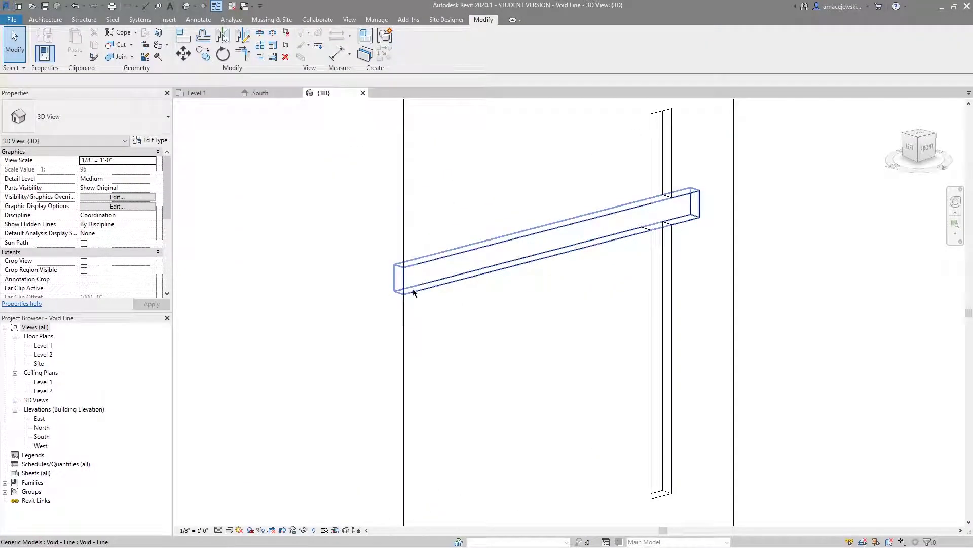
pyautogui.scroll(-1, 453, 324)
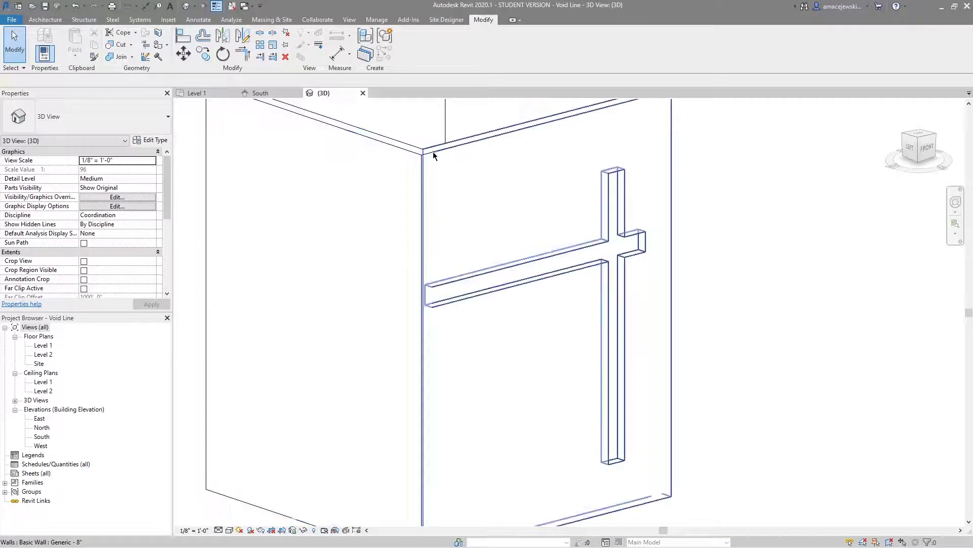
pyautogui.scroll(-2, 695, 257)
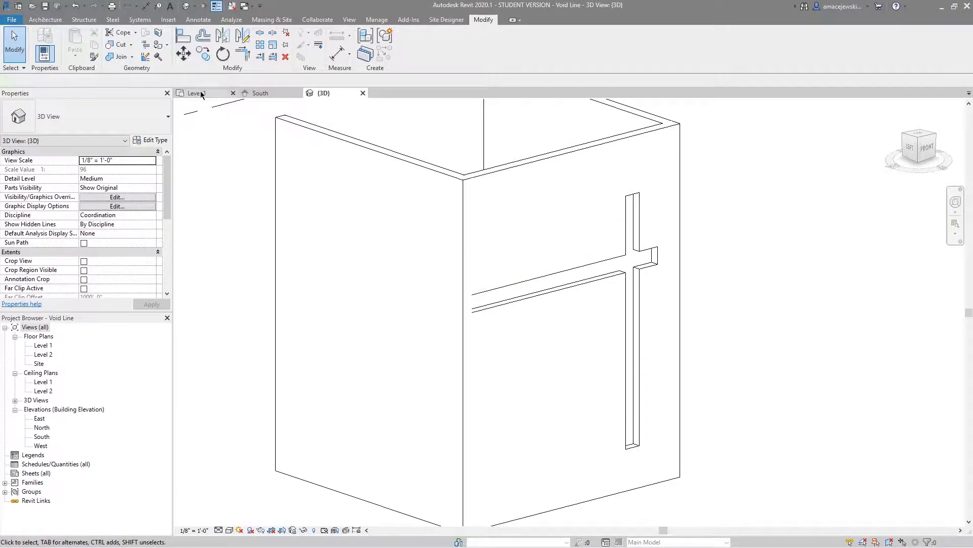
# Step: Cut the left wall with the horizontal void using Cut Geometry
pyautogui.click(117, 44)
pyautogui.click(464, 224)
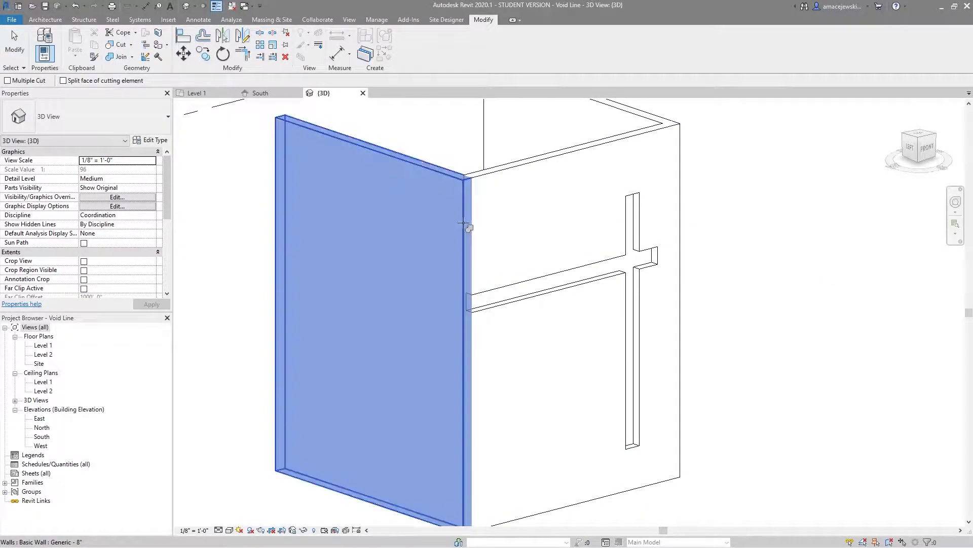
pyautogui.click(502, 287)
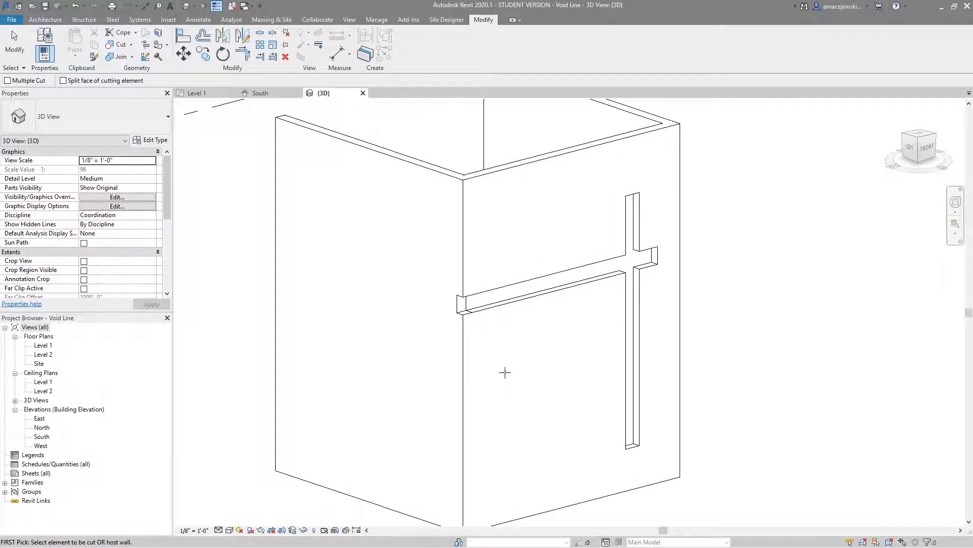
pyautogui.scroll(5, 505, 300)
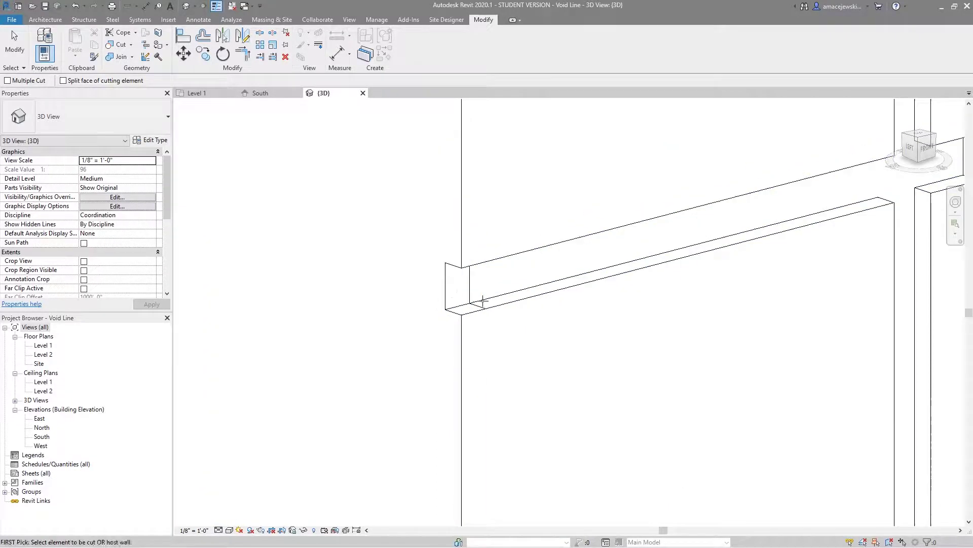
pyautogui.scroll(-5, 467, 321)
pyautogui.press('Escape')
pyautogui.scroll(-3, 492, 344)
pyautogui.scroll(-1, 566, 378)
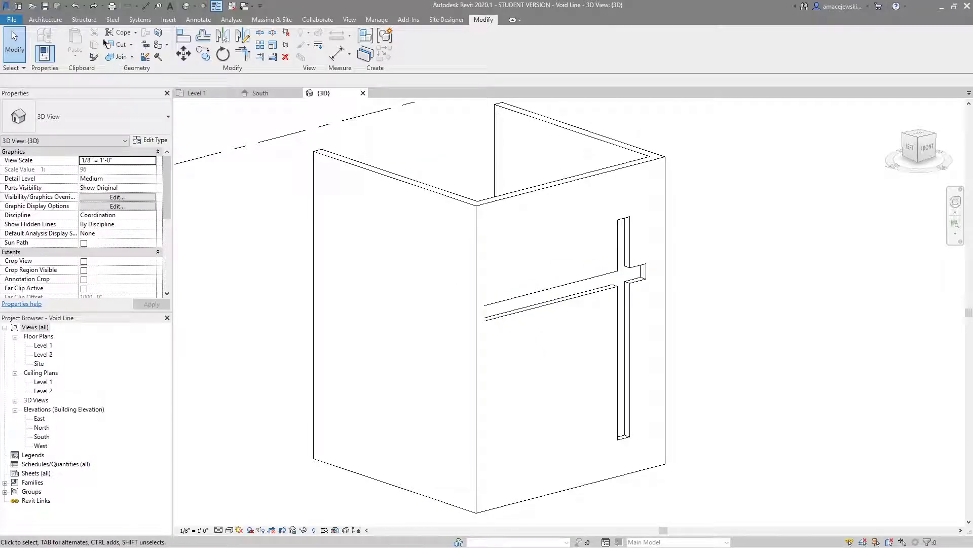
# Step: Change the join where the two walls meet to Miter
pyautogui.click(146, 57)
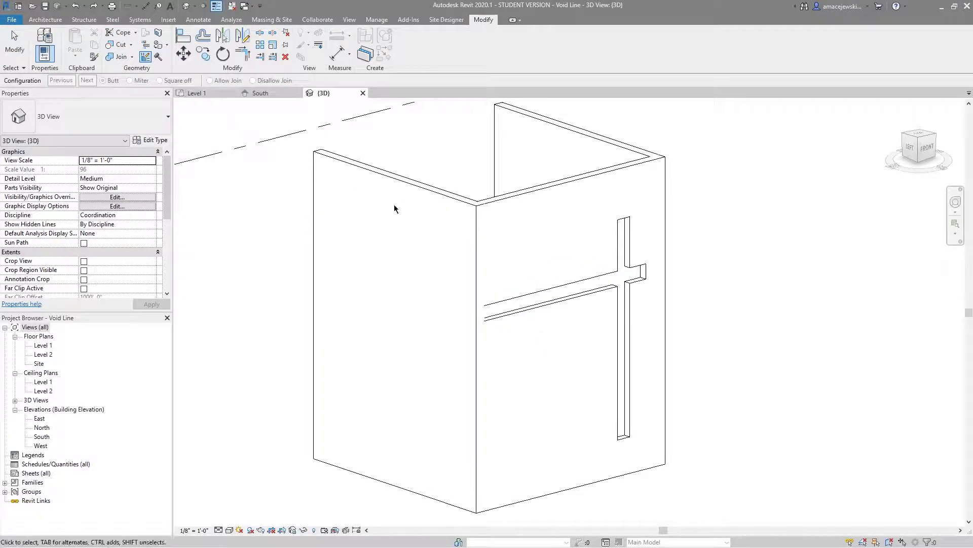
pyautogui.click(480, 512)
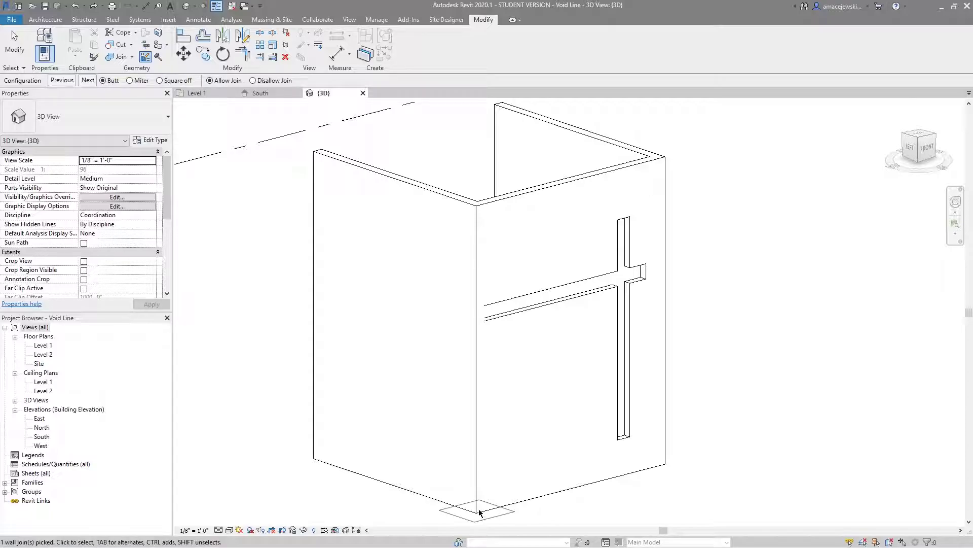
pyautogui.click(130, 81)
pyautogui.keyDown('shift'); pyautogui.moveTo(283, 248); pyautogui.dragTo(464, 360, button='middle'); pyautogui.keyUp('shift')
pyautogui.scroll(4, 462, 319)
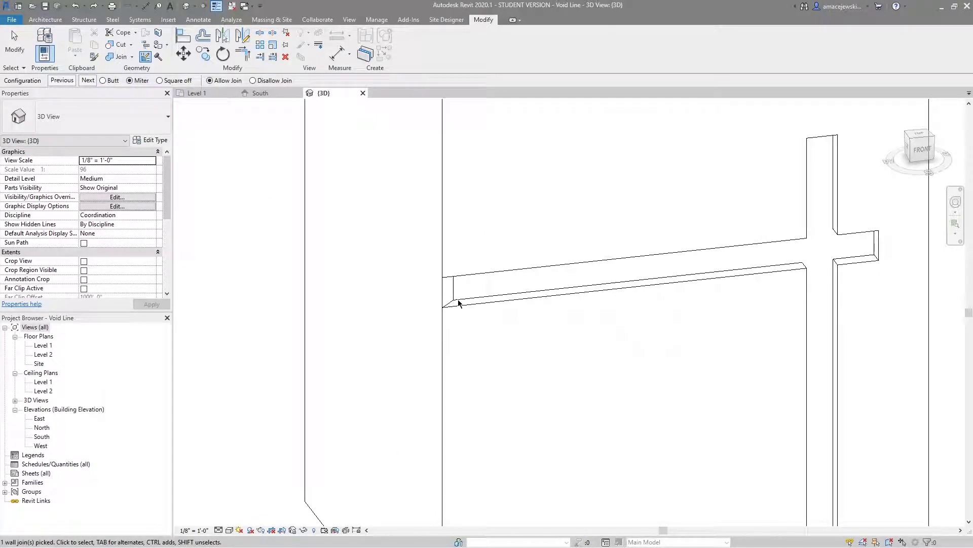
pyautogui.scroll(-2, 483, 290)
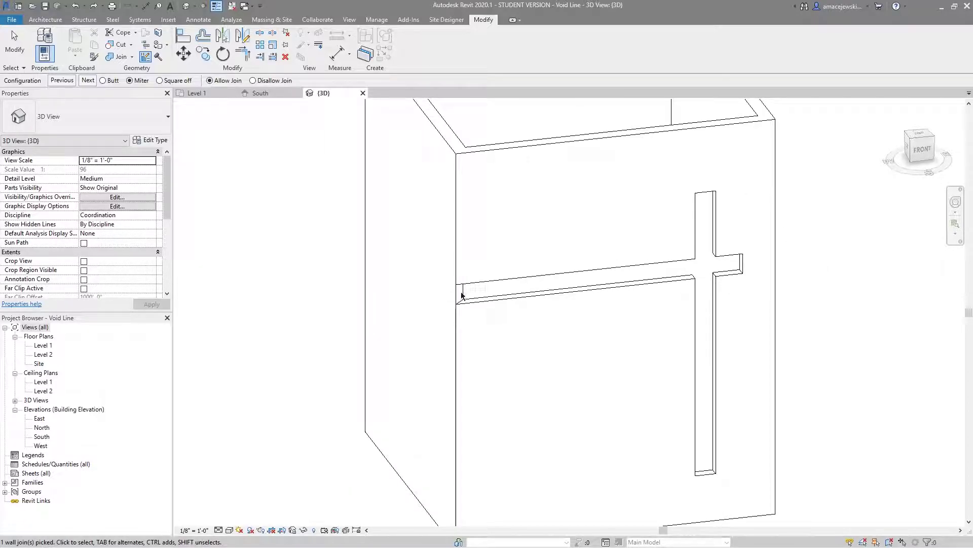
pyautogui.scroll(-2, 478, 296)
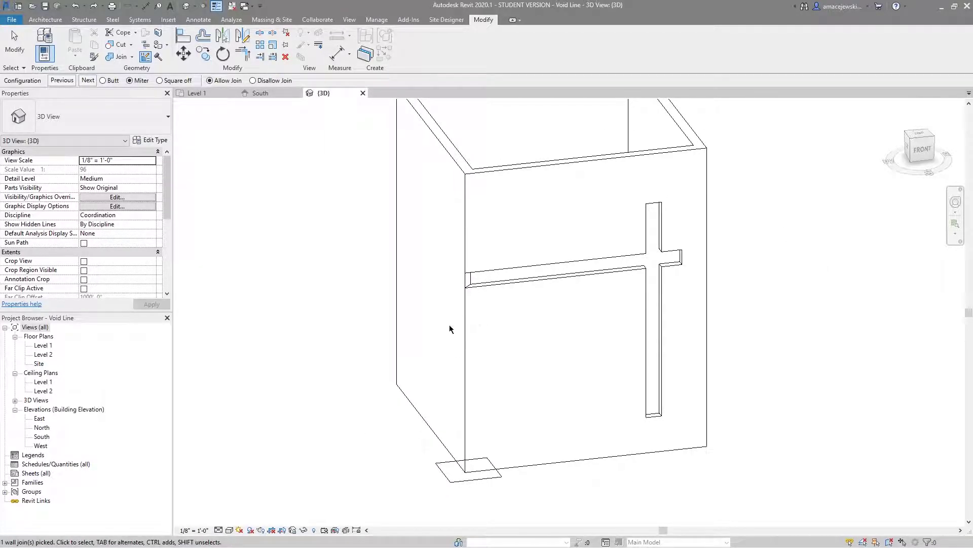
pyautogui.press('Escape')
pyautogui.press('Escape')
# Step: Select the horizontal Void - Line in 3D to show its 14' 0 11/16" properties
pyautogui.moveTo(470, 276)
pyautogui.keyDown('shift'); pyautogui.mouseDown(button='middle')
pyautogui.moveTo(454, 268)
pyautogui.moveTo(467, 270)
pyautogui.mouseUp(button='middle'); pyautogui.keyUp('shift')
pyautogui.click(549, 293)
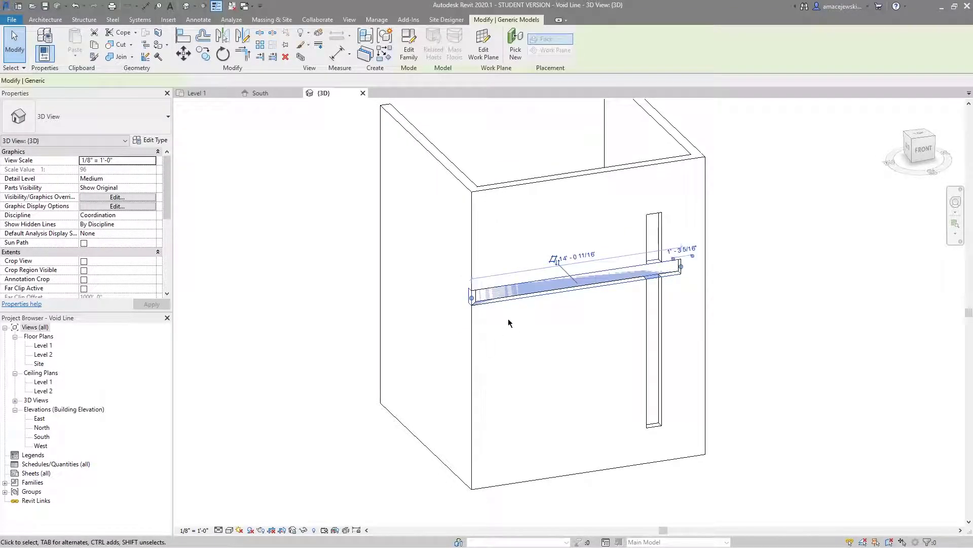
pyautogui.keyDown('shift'); pyautogui.moveTo(508, 318); pyautogui.dragTo(551, 318, button='middle'); pyautogui.keyUp('shift')
pyautogui.press('Escape')
pyautogui.click(502, 303)
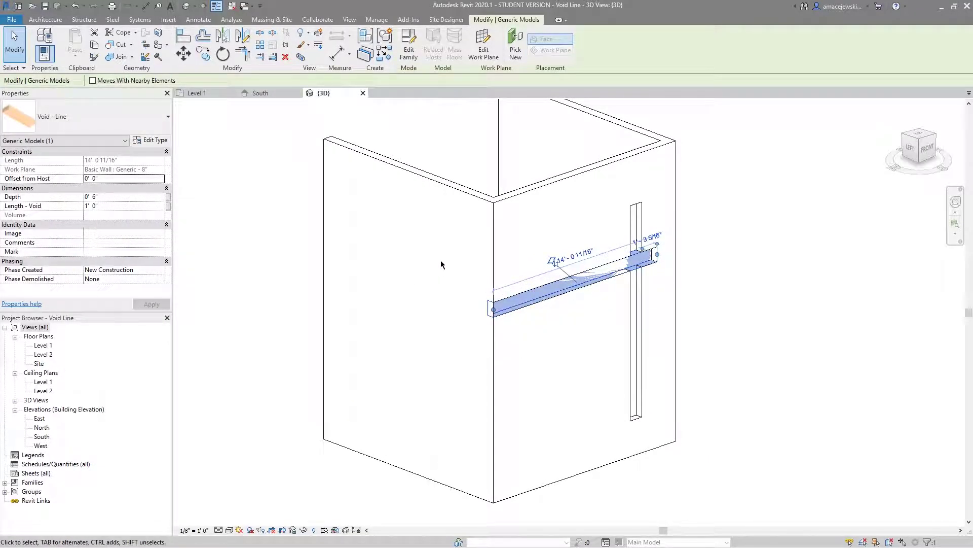
# Step: Start placing another Void - Line component, viewing the left wall from the LEFT face
pyautogui.click(354, 245)
pyautogui.click(40, 20)
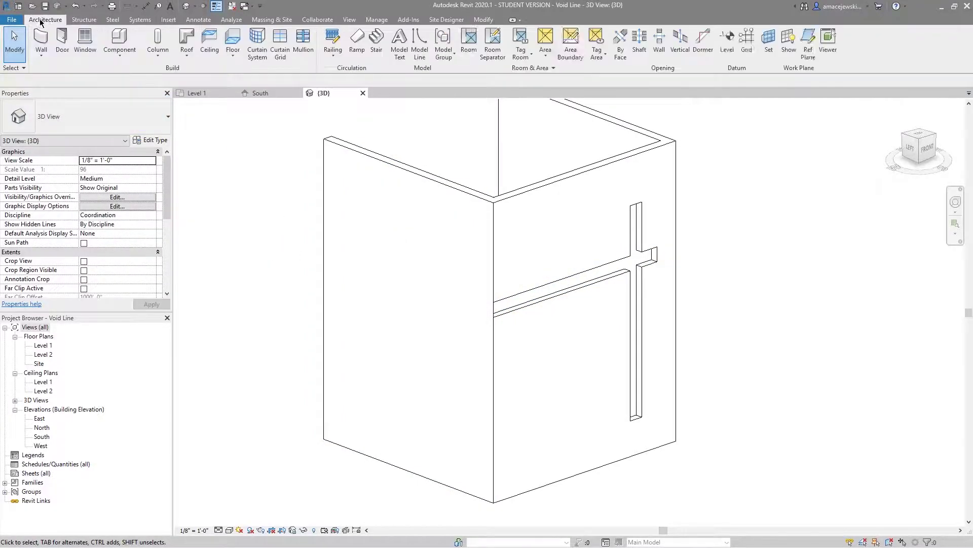
pyautogui.click(119, 39)
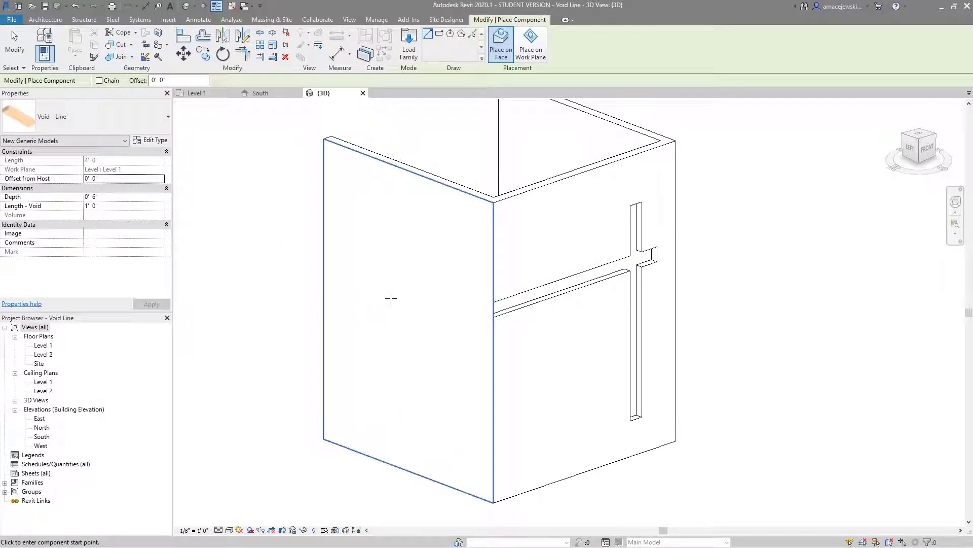
pyautogui.click(913, 151)
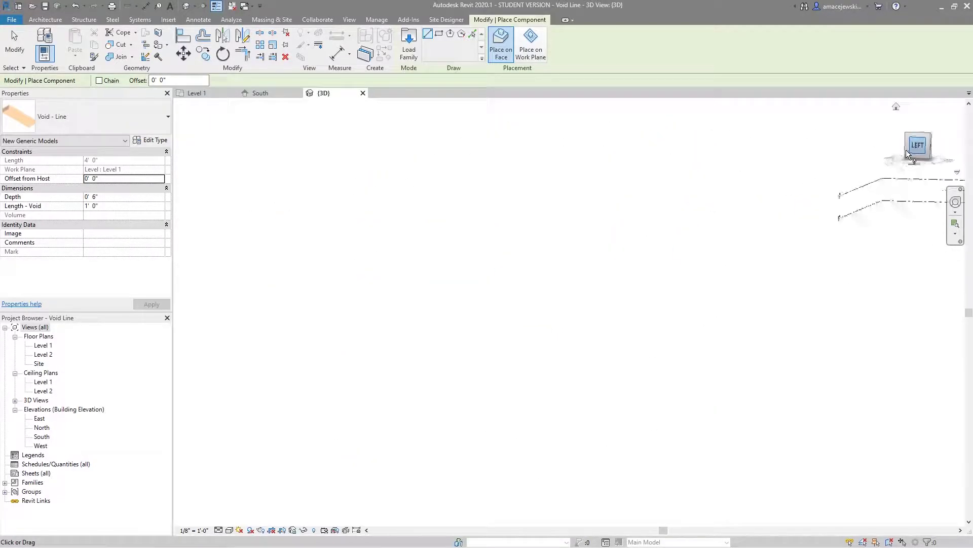
pyautogui.scroll(3, 563, 301)
# Step: Draw a 10' 10" void line horizontally on the left wall's face with Place on Face
pyautogui.click(502, 51)
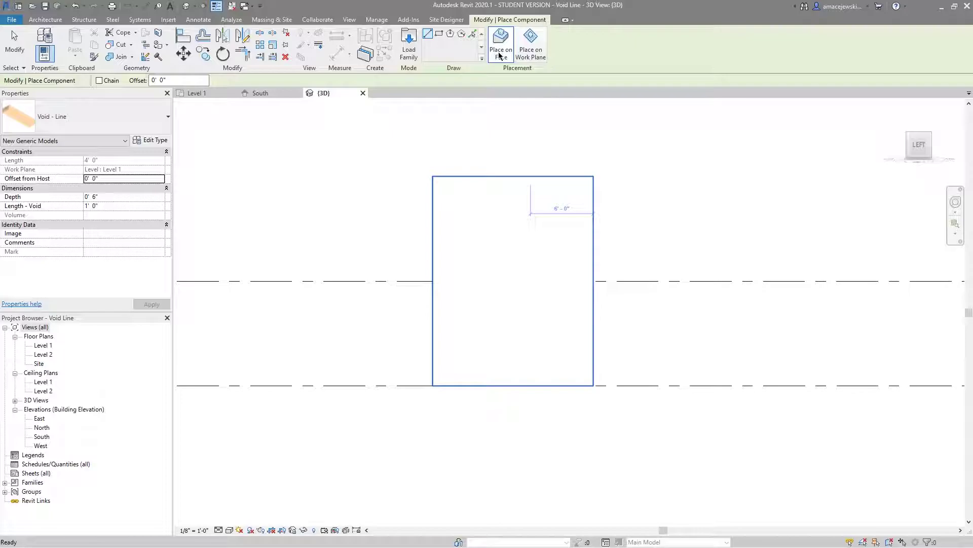
pyautogui.scroll(2, 552, 276)
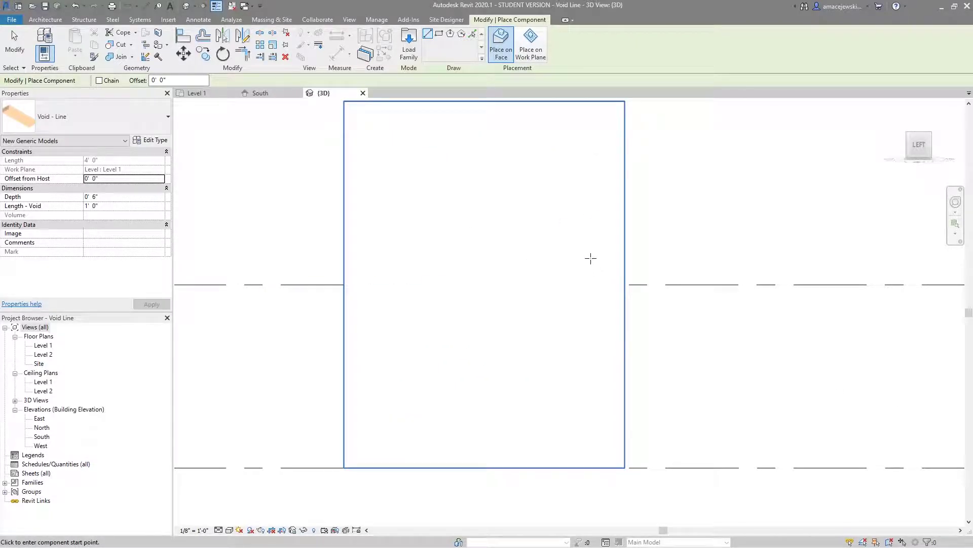
pyautogui.scroll(-1, 467, 236)
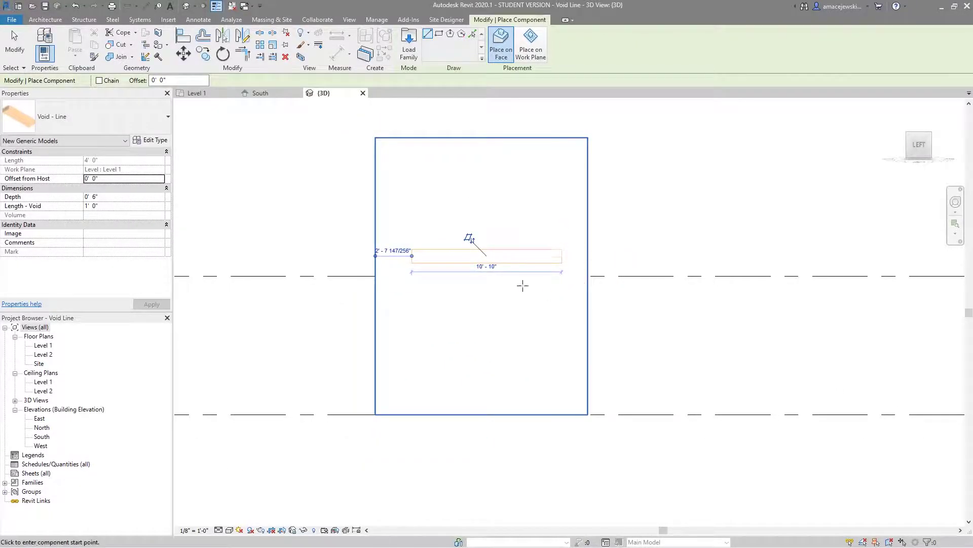
pyautogui.keyDown('shift'); pyautogui.moveTo(469, 239); pyautogui.dragTo(523, 291, button='middle'); pyautogui.keyUp('shift')
pyautogui.press('Escape')
pyautogui.press('Escape')
pyautogui.scroll(2, 512, 238)
pyautogui.press('a')
pyautogui.press('l')
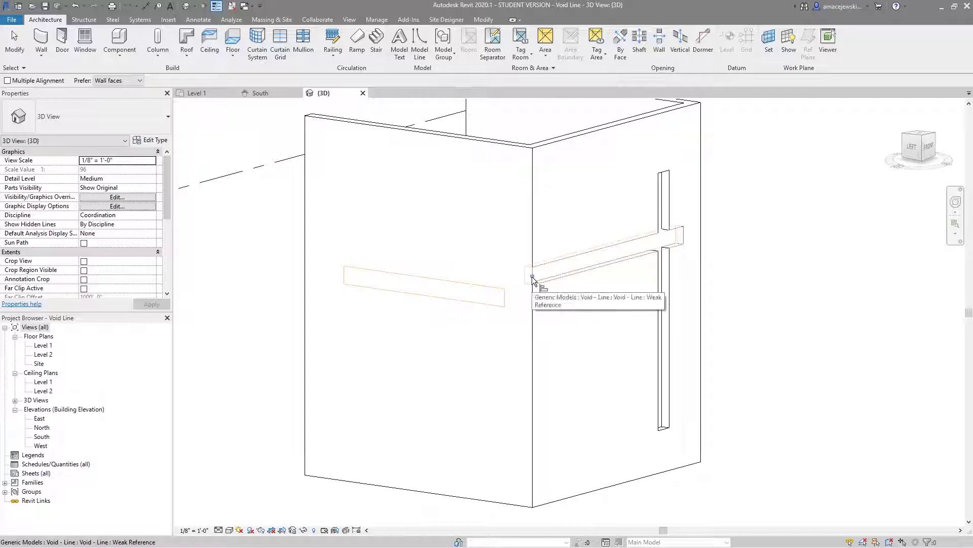
# Step: Align the new void with the first void and extend it to the corner, 12'-8" long
pyautogui.click(532, 276)
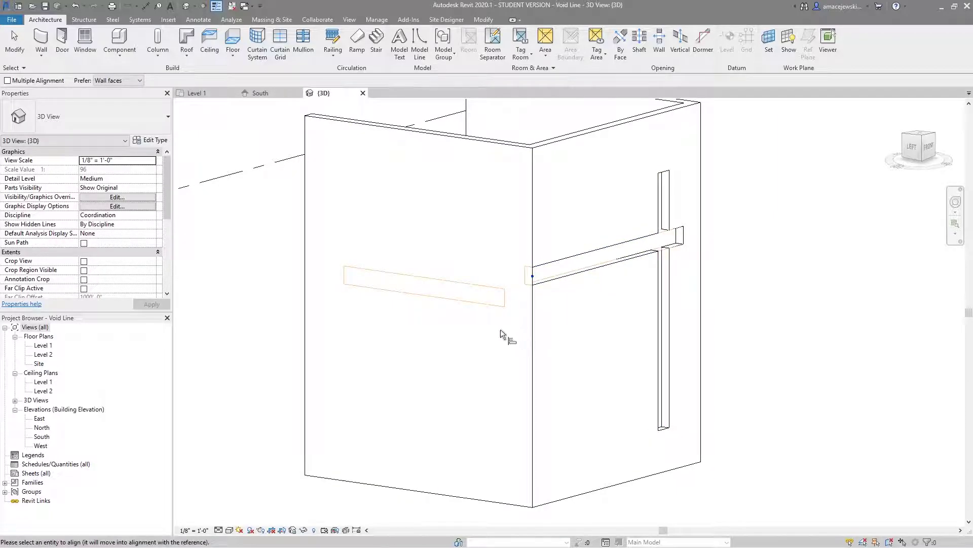
pyautogui.click(468, 295)
pyautogui.press('Escape')
pyautogui.press('Escape')
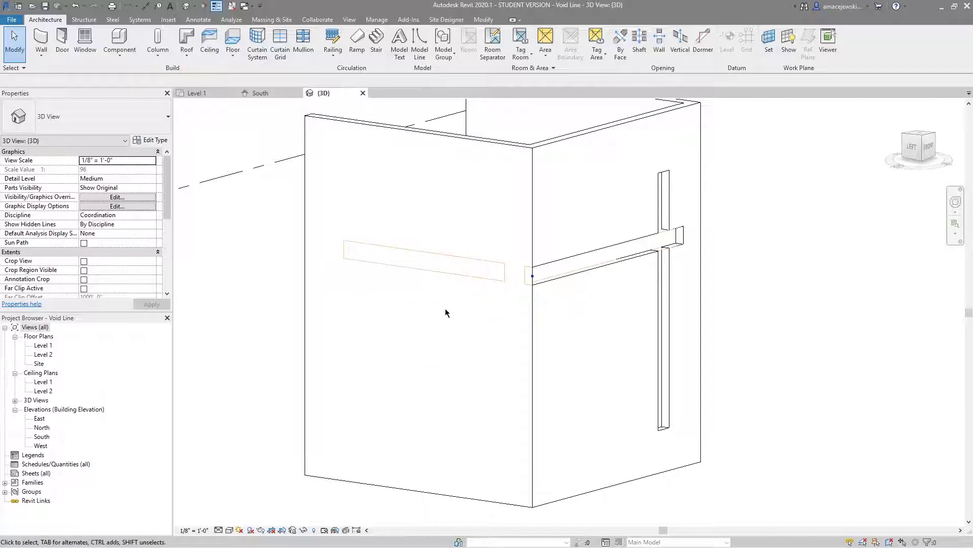
pyautogui.click(482, 276)
pyautogui.moveTo(508, 281); pyautogui.dragTo(532, 276)
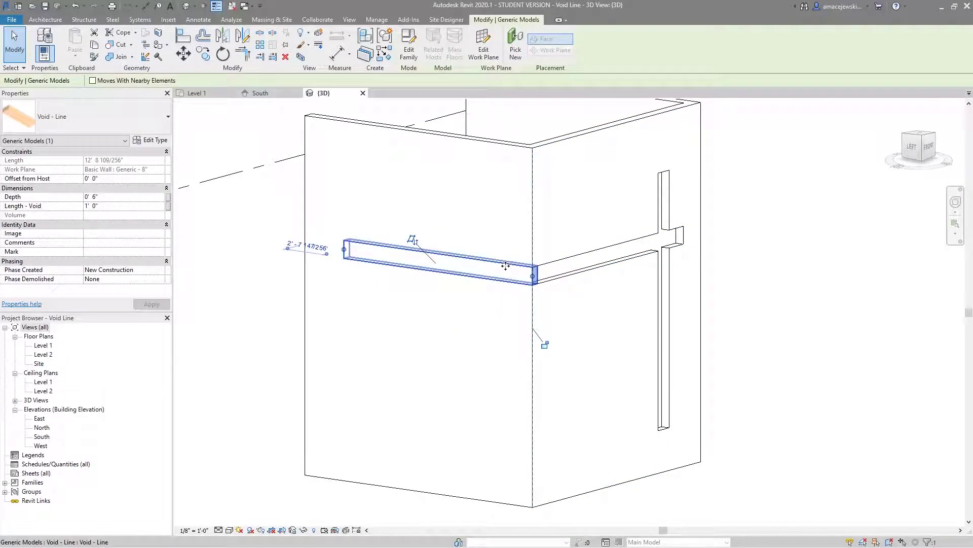
pyautogui.press('Escape')
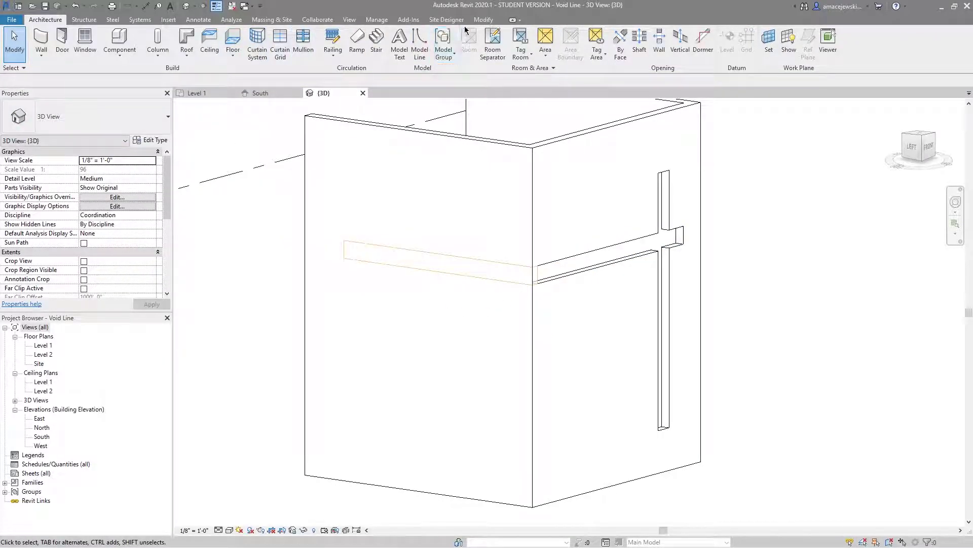
# Step: Cut the left wall with the new horizontal void using Cut Geometry
pyautogui.click(483, 19)
pyautogui.click(118, 45)
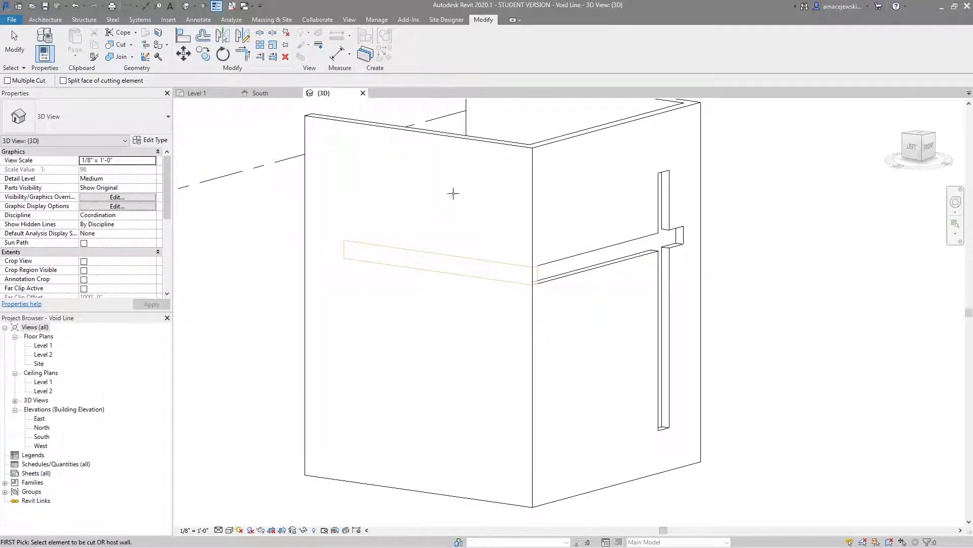
pyautogui.click(482, 147)
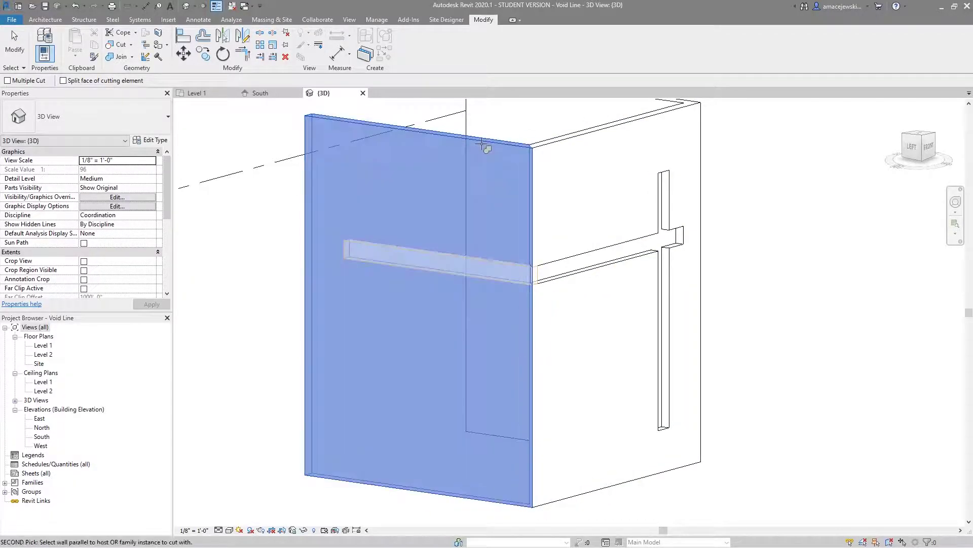
pyautogui.click(446, 252)
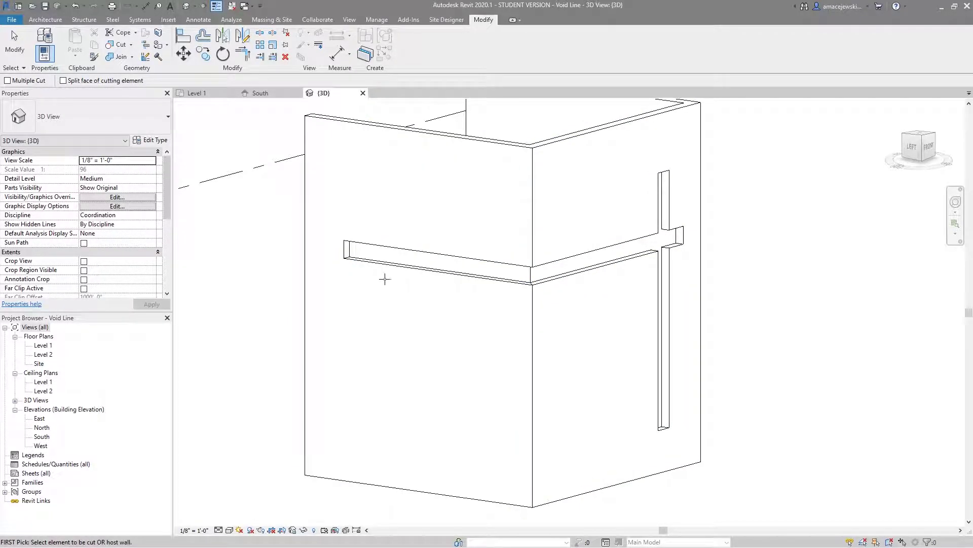
pyautogui.keyDown('shift'); pyautogui.moveTo(560, 321); pyautogui.dragTo(479, 333, button='middle'); pyautogui.keyUp('shift')
pyautogui.press('Escape')
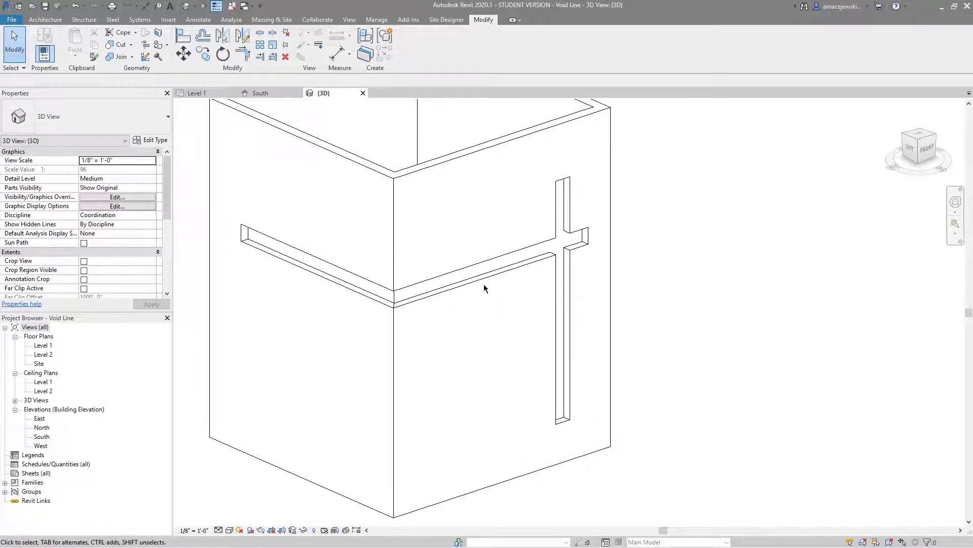
# Step: Set Length - Void to 0' 6" on both selected void segments
pyautogui.click(483, 288)
pyautogui.keyDown('ctrl'); pyautogui.click(347, 287); pyautogui.keyUp('ctrl')
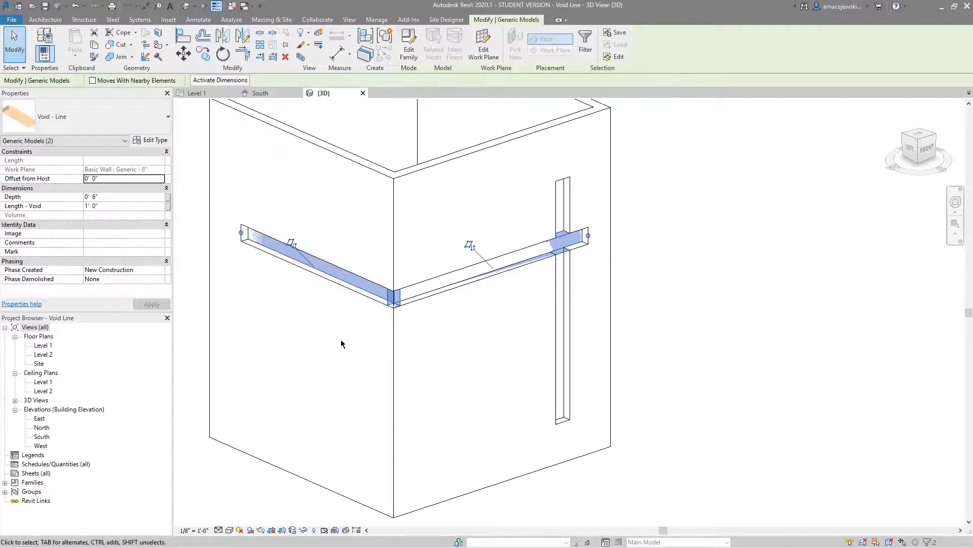
pyautogui.click(115, 206)
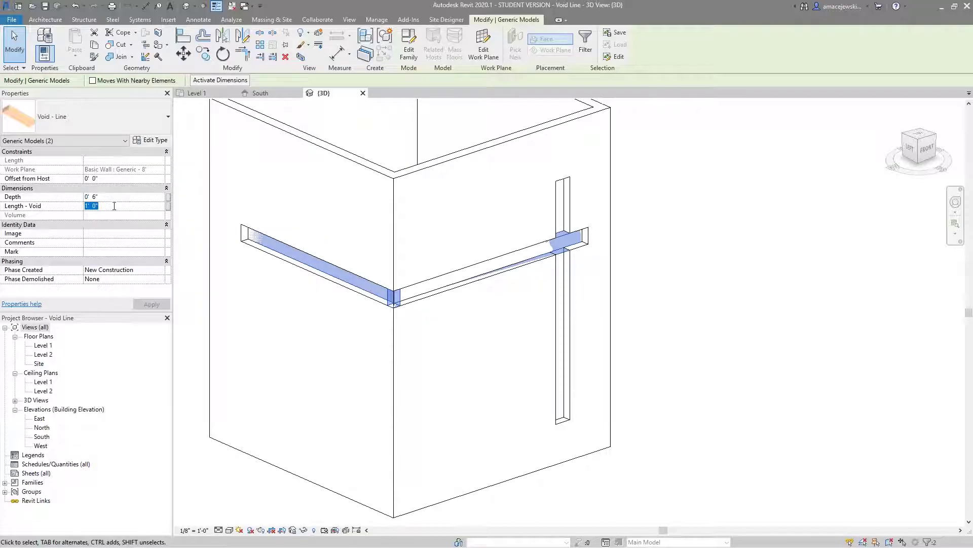
pyautogui.press('BackSpace')
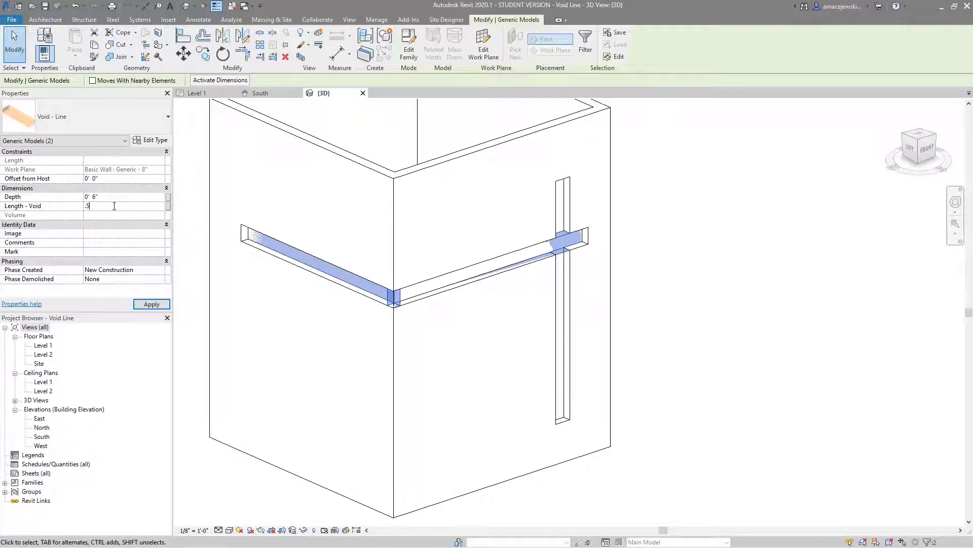
pyautogui.press('Escape')
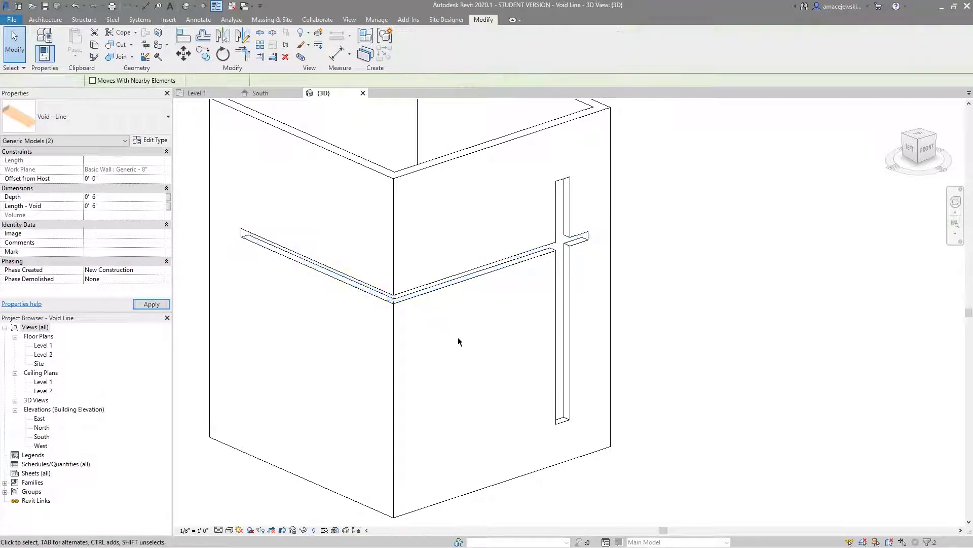
pyautogui.keyDown('shift'); pyautogui.moveTo(458, 336); pyautogui.dragTo(418, 309, button='middle'); pyautogui.keyUp('shift')
pyautogui.scroll(3, 444, 289)
pyautogui.scroll(-3, 426, 296)
# Step: Give the horizontal void line a Depth of 3' 0"
pyautogui.click(421, 287)
pyautogui.moveTo(476, 316); pyautogui.dragTo(563, 340, button='middle')
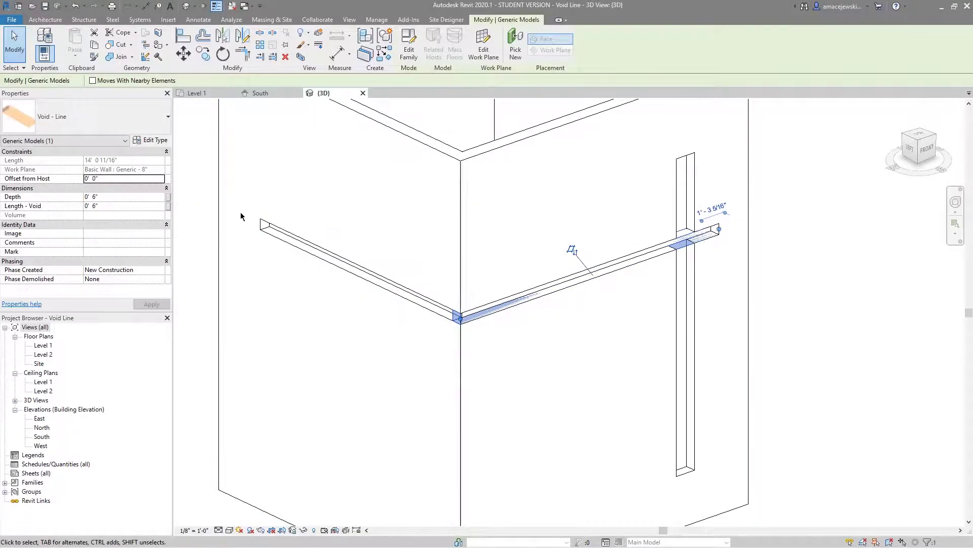
pyautogui.click(111, 200)
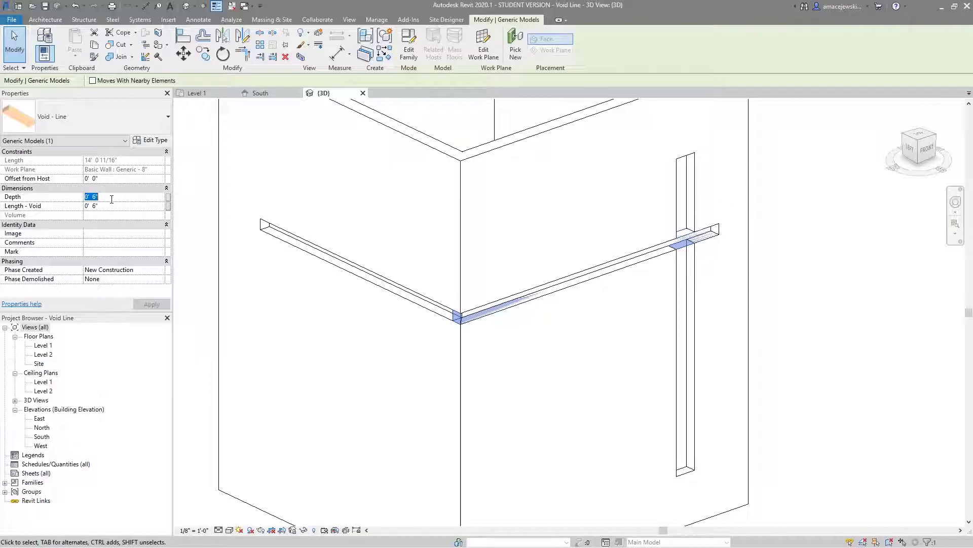
pyautogui.write('3')
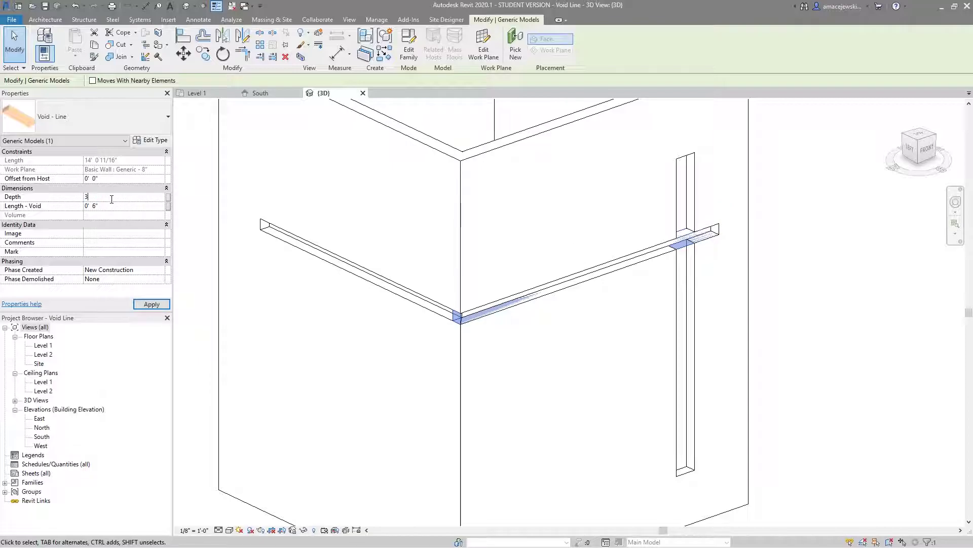
pyautogui.press('Return')
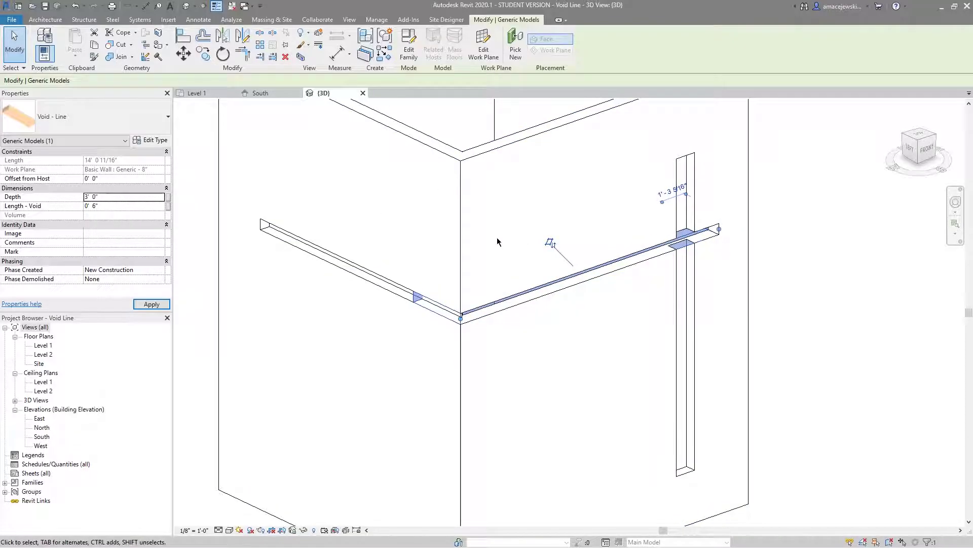
pyautogui.keyDown('shift'); pyautogui.moveTo(548, 250); pyautogui.dragTo(562, 327, button='middle'); pyautogui.keyUp('shift')
pyautogui.press('Escape')
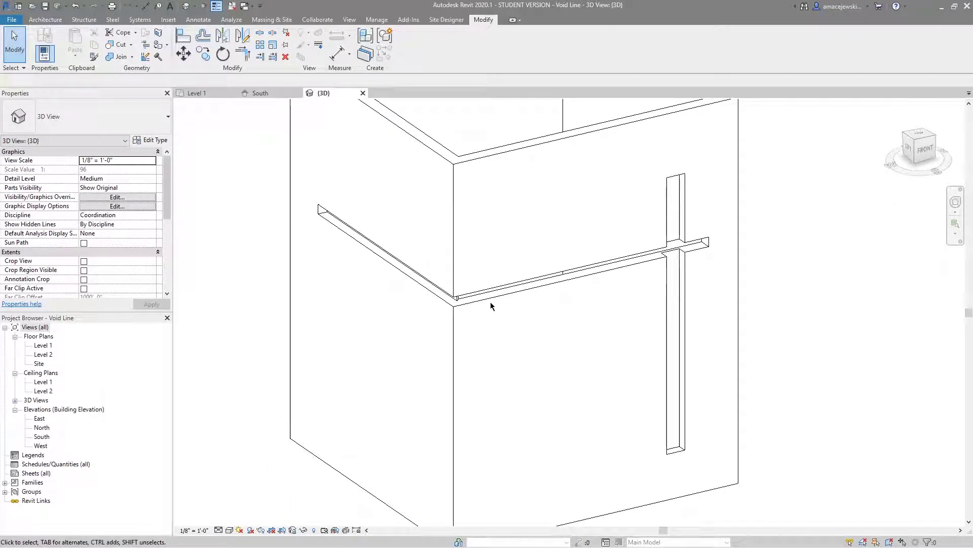
pyautogui.click(539, 283)
pyautogui.press('Escape')
pyautogui.keyDown('shift'); pyautogui.moveTo(665, 332); pyautogui.dragTo(659, 366, button='middle'); pyautogui.keyUp('shift')
pyautogui.scroll(-3, 526, 330)
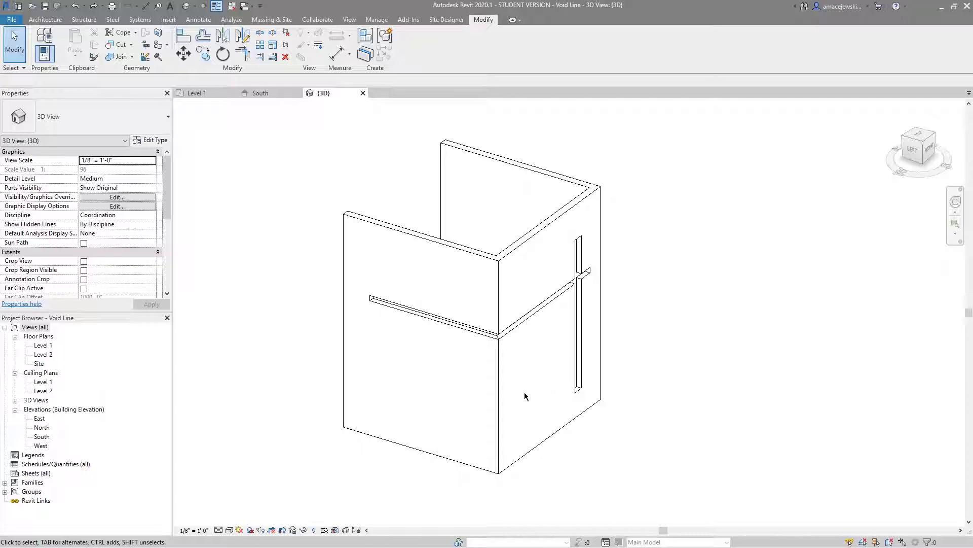
pyautogui.keyDown('shift'); pyautogui.moveTo(526, 393); pyautogui.dragTo(544, 369, button='middle'); pyautogui.keyUp('shift')
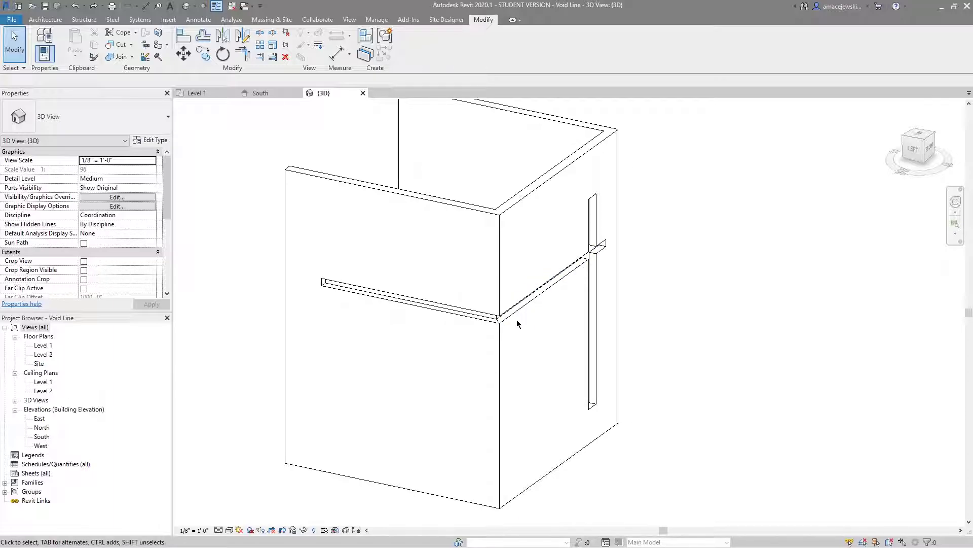
# Step: Move the horizontal void line lower down the wall with MV
pyautogui.click(547, 282)
pyautogui.press('Escape')
pyautogui.keyDown('shift'); pyautogui.moveTo(561, 350); pyautogui.dragTo(521, 295, button='middle'); pyautogui.keyUp('shift')
pyautogui.click(521, 289)
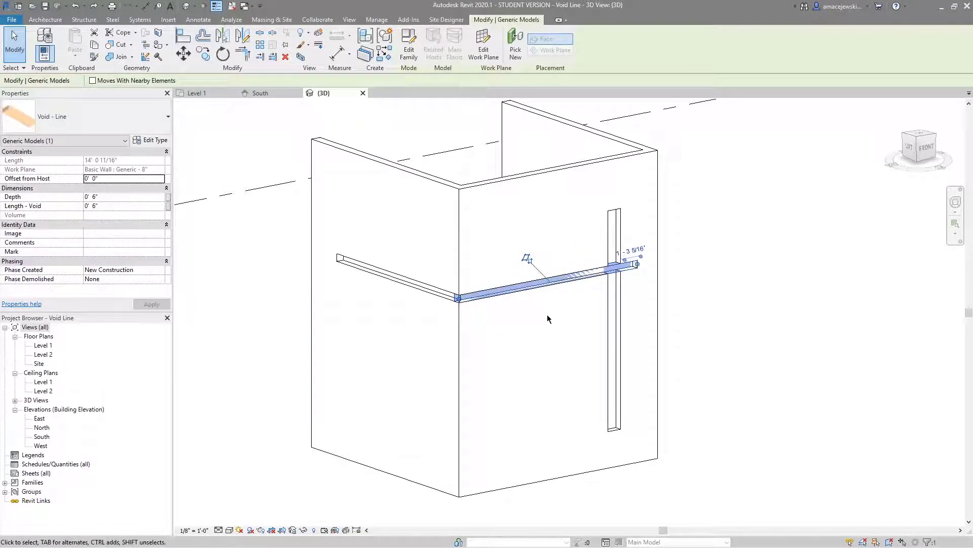
pyautogui.press('m')
pyautogui.press('v')
pyautogui.click(531, 305)
pyautogui.click(577, 341)
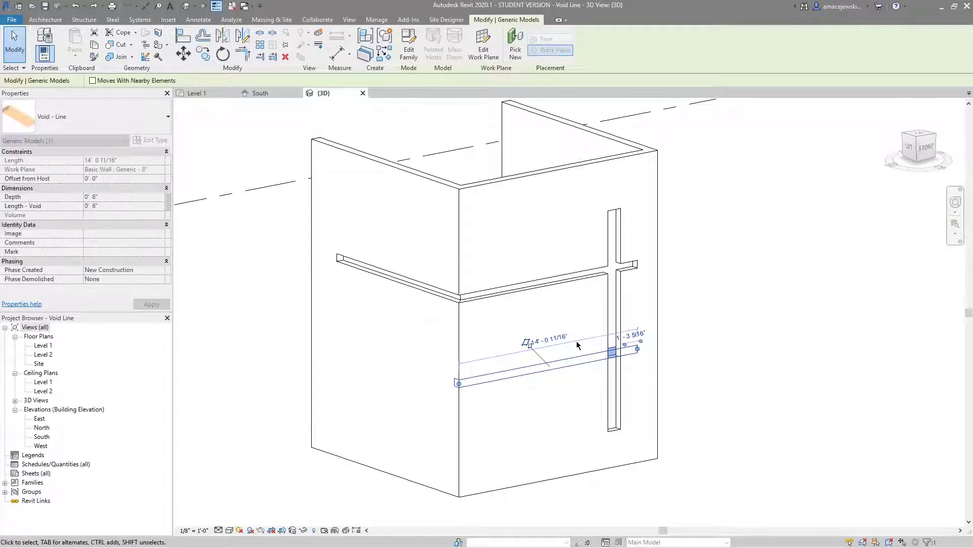
pyautogui.press('Escape')
# Step: In the South elevation, rotate the lower void line by 25°
pyautogui.click(572, 356)
pyautogui.press('r')
pyautogui.press('o')
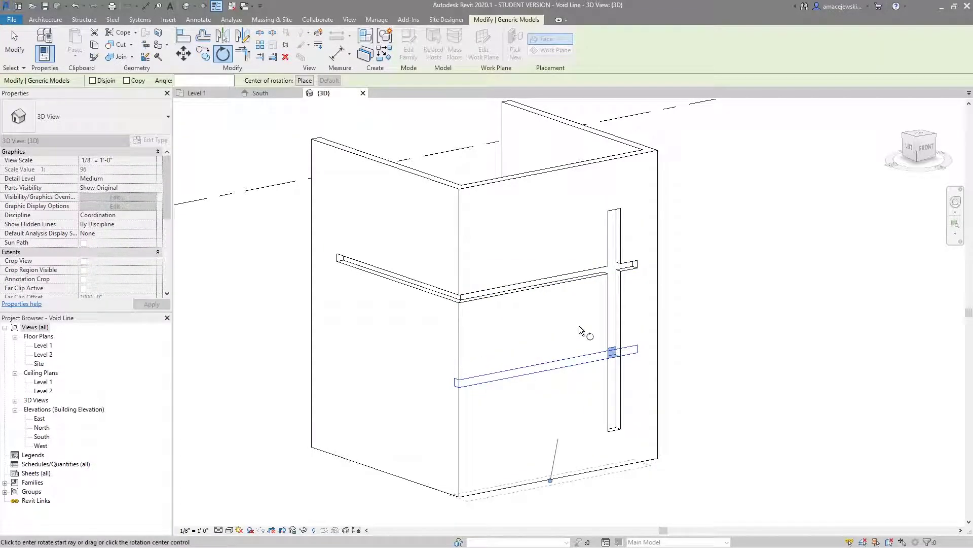
pyautogui.press('Escape')
pyautogui.press('Escape')
pyautogui.click(261, 93)
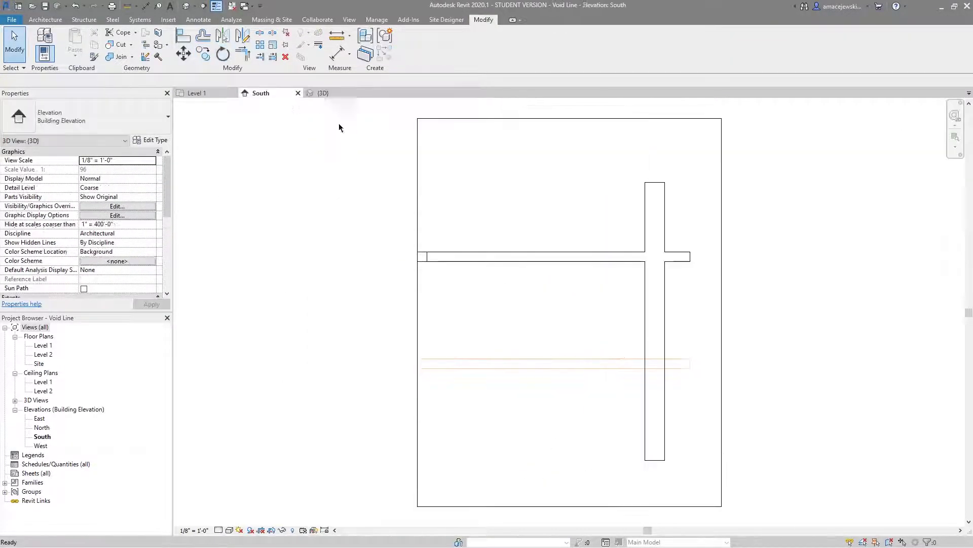
pyautogui.click(561, 365)
pyautogui.press('r')
pyautogui.press('o')
pyautogui.click(594, 315)
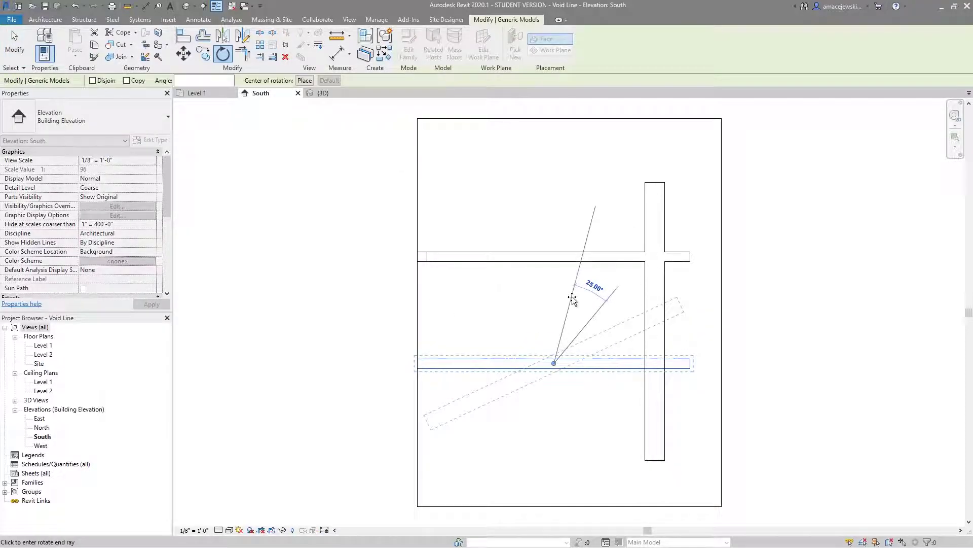
pyautogui.click(572, 296)
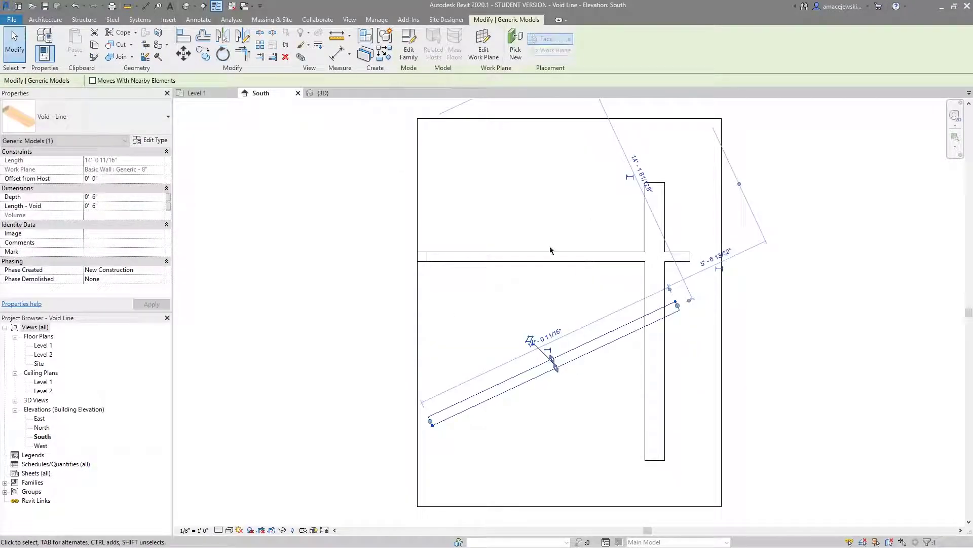
# Step: Cut the wall with the tilted void to form the diagonal slot
pyautogui.click(116, 44)
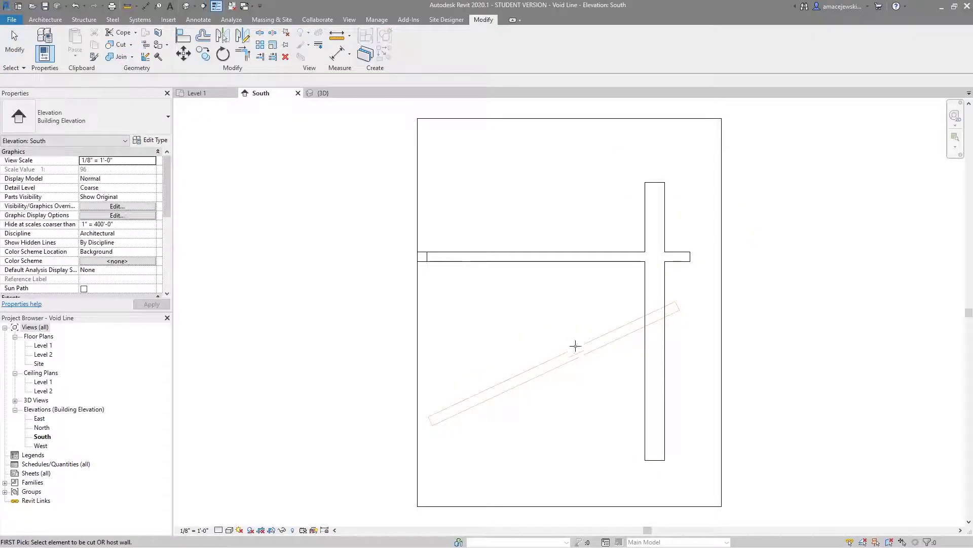
pyautogui.click(644, 355)
pyautogui.click(615, 343)
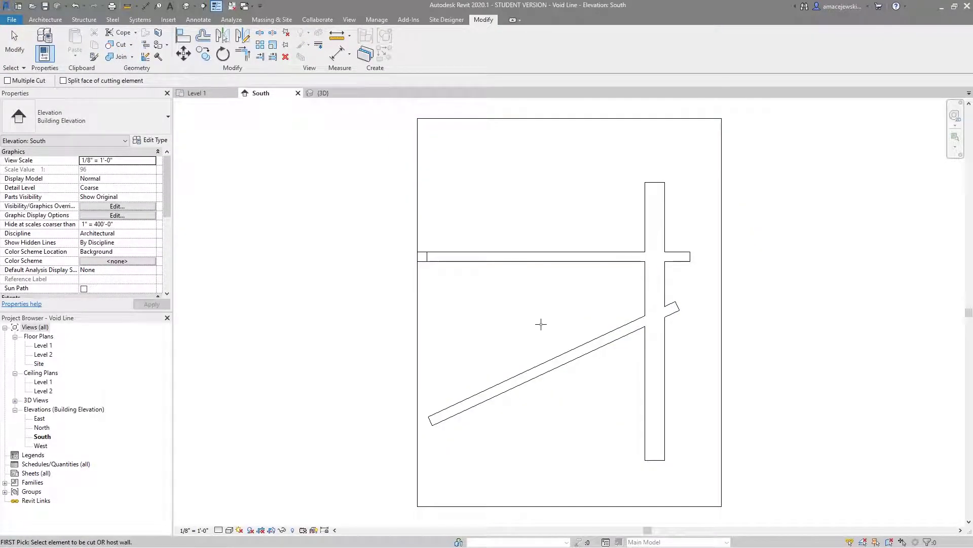
pyautogui.press('Escape')
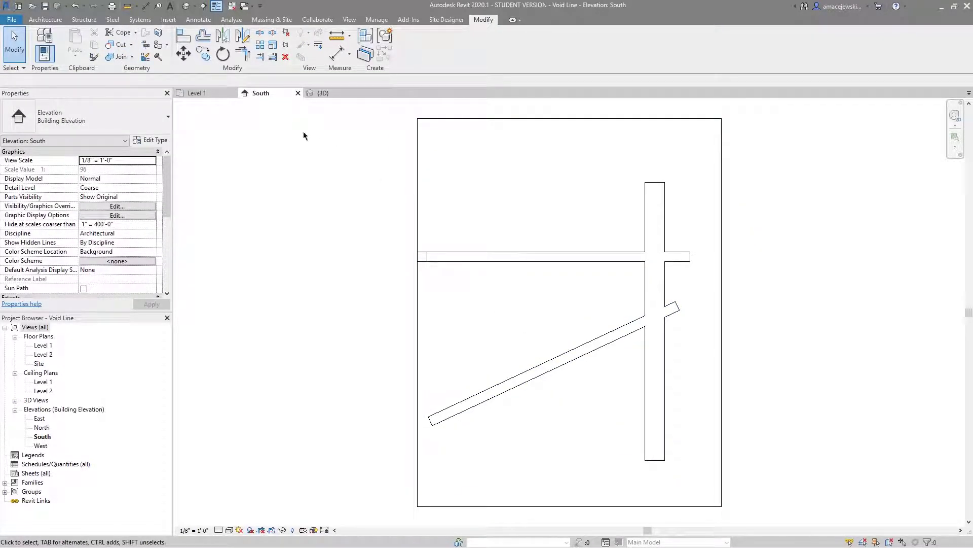
pyautogui.click(358, 95)
# Step: Orbit the 3D view to inspect the diagonal slot crossing the vertical one
pyautogui.keyDown('shift'); pyautogui.moveTo(435, 218); pyautogui.dragTo(479, 225, button='middle'); pyautogui.keyUp('shift')
pyautogui.scroll(1, 574, 265)
pyautogui.keyDown('shift'); pyautogui.moveTo(574, 265); pyautogui.dragTo(728, 289, button='middle'); pyautogui.keyUp('shift')
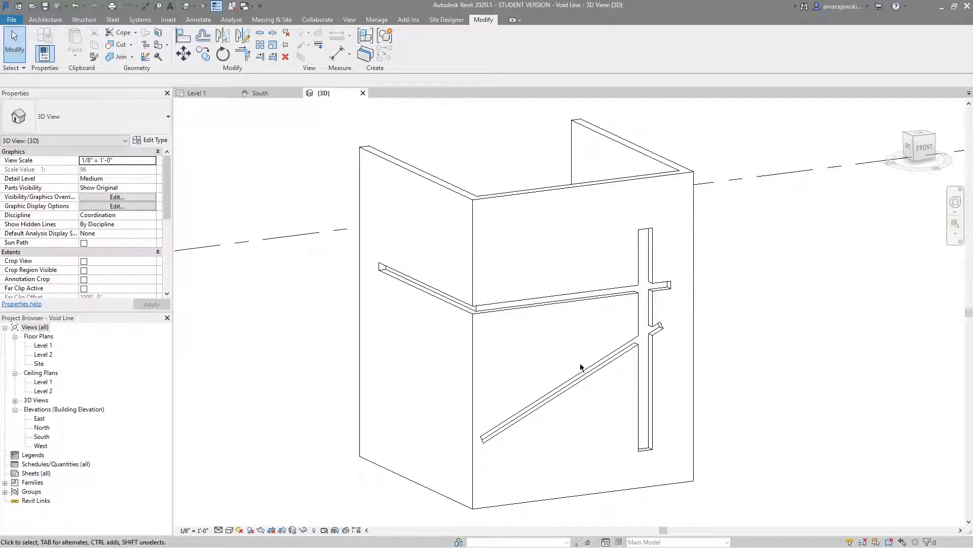
pyautogui.click(552, 398)
pyautogui.keyDown('shift'); pyautogui.moveTo(551, 373); pyautogui.dragTo(621, 420, button='middle'); pyautogui.keyUp('shift')
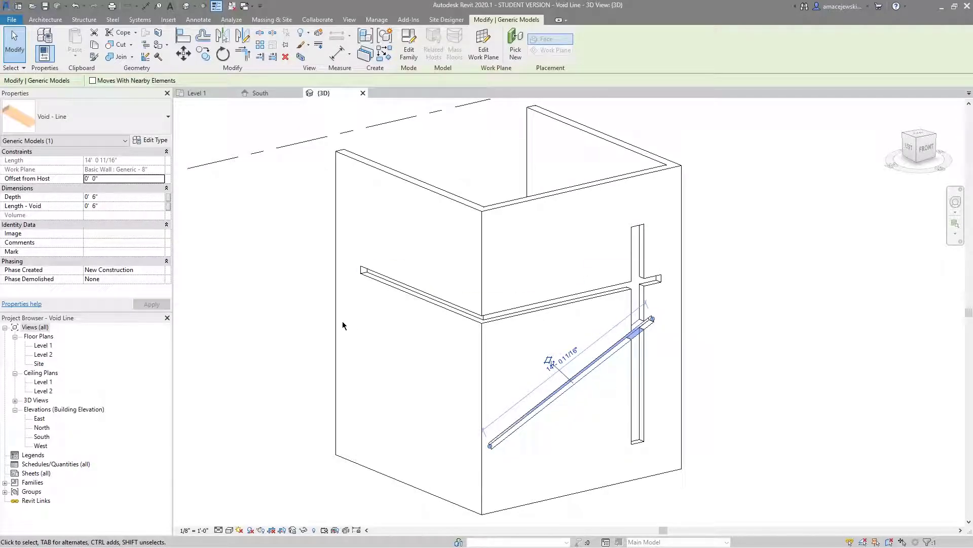
pyautogui.press('Escape')
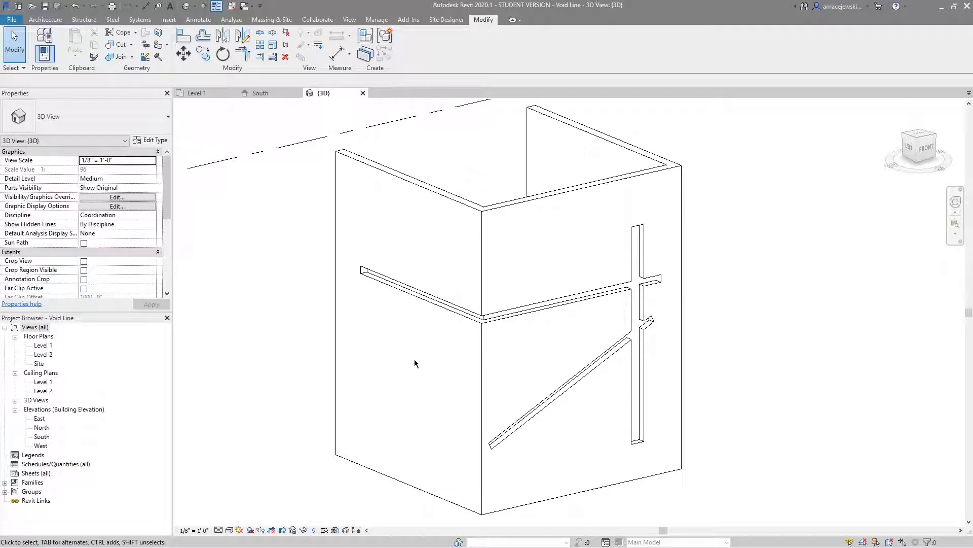